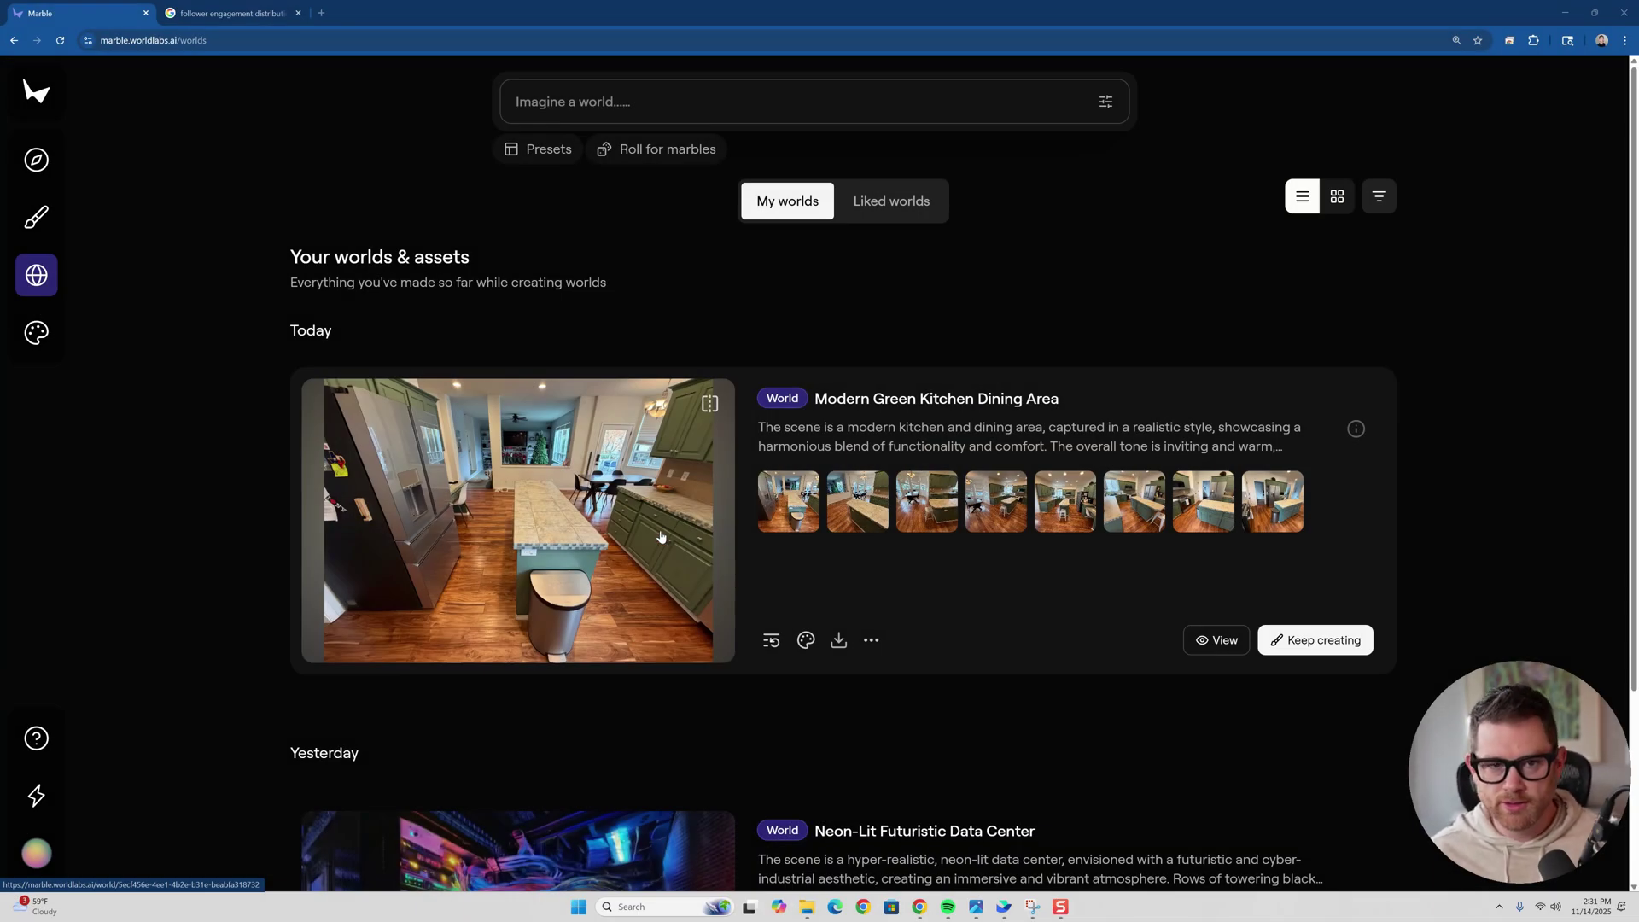
Review the Modern Green Kitchen Dining Area and Neon-Lit Futuristic Data Center entries in the list of created worlds.
scroll(660, 536, "down", 3)
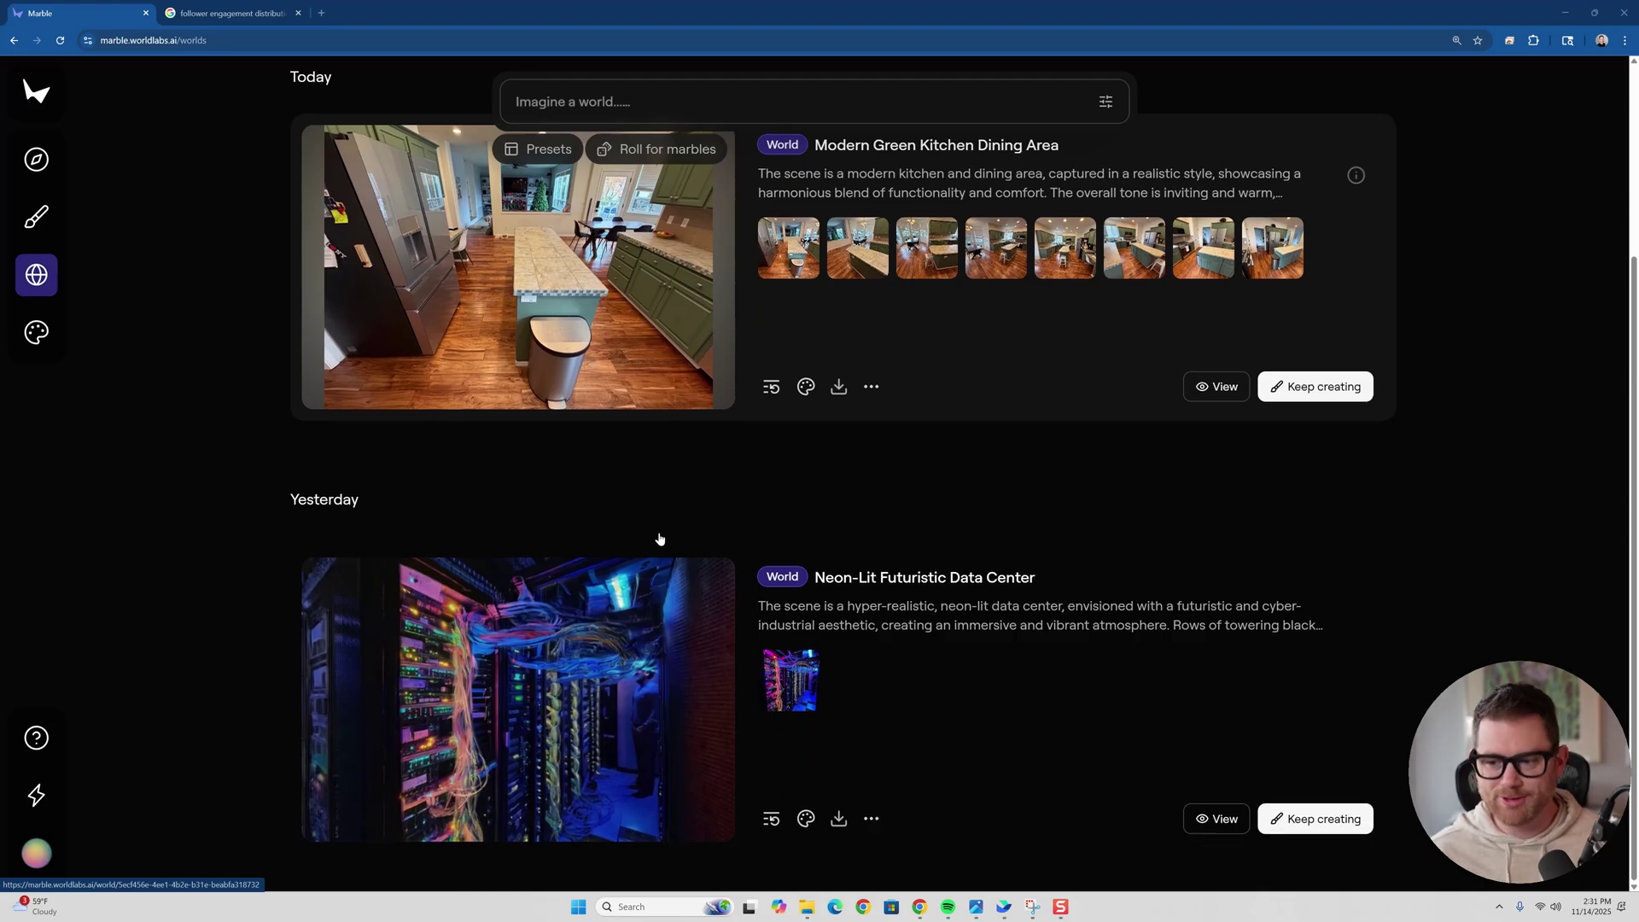
scroll(652, 541, "up", 2)
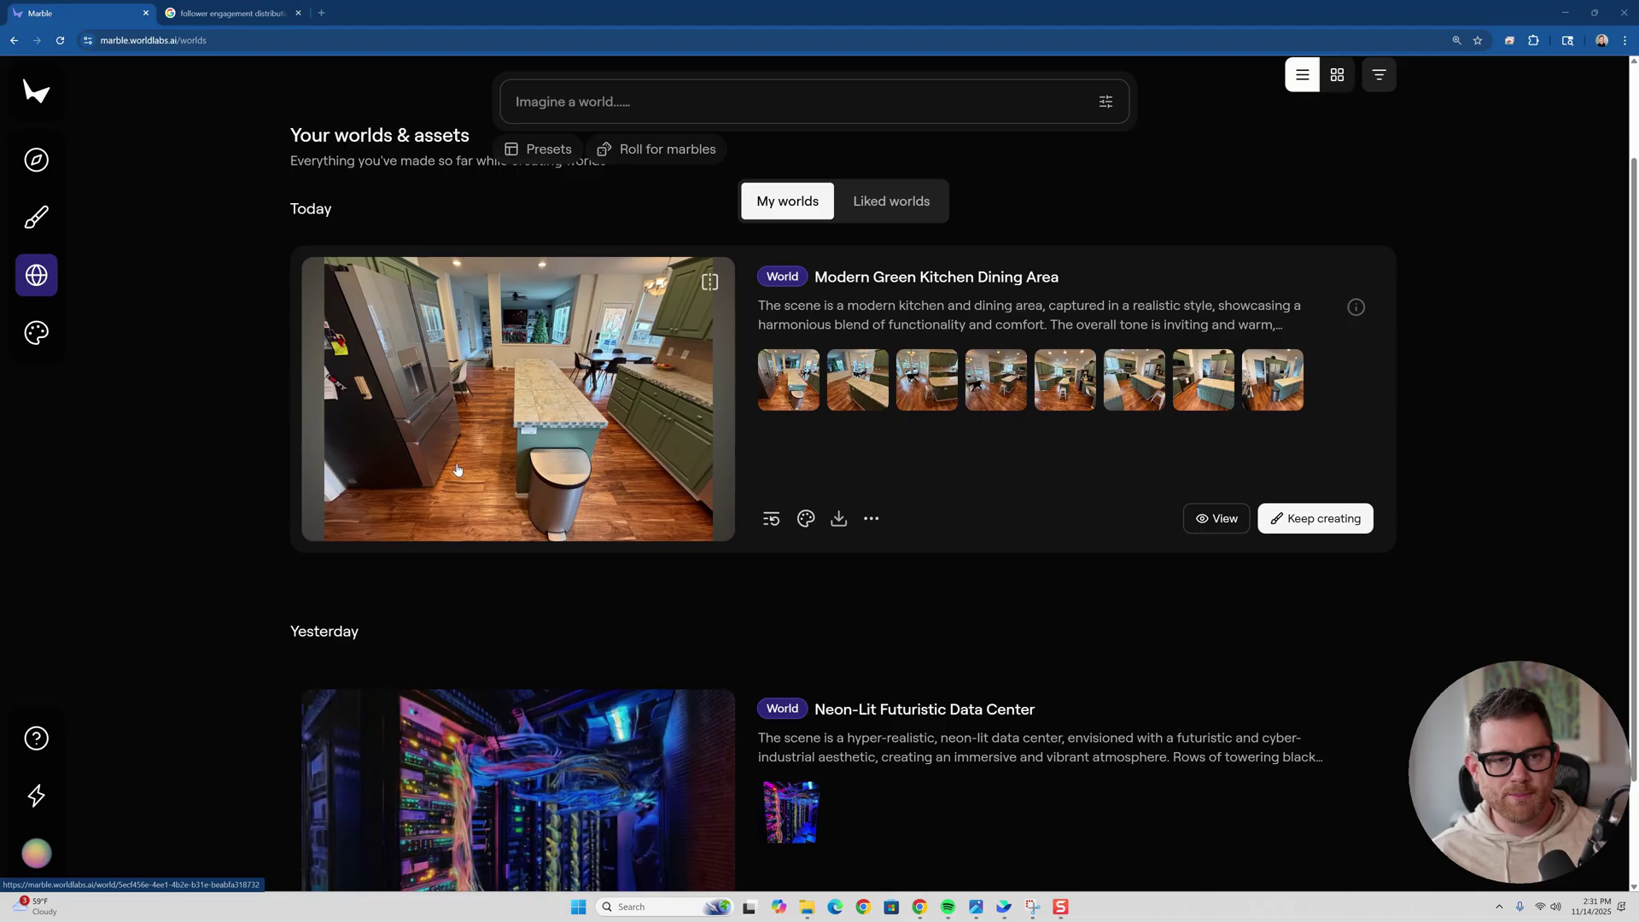
scroll(449, 512, "down", 2)
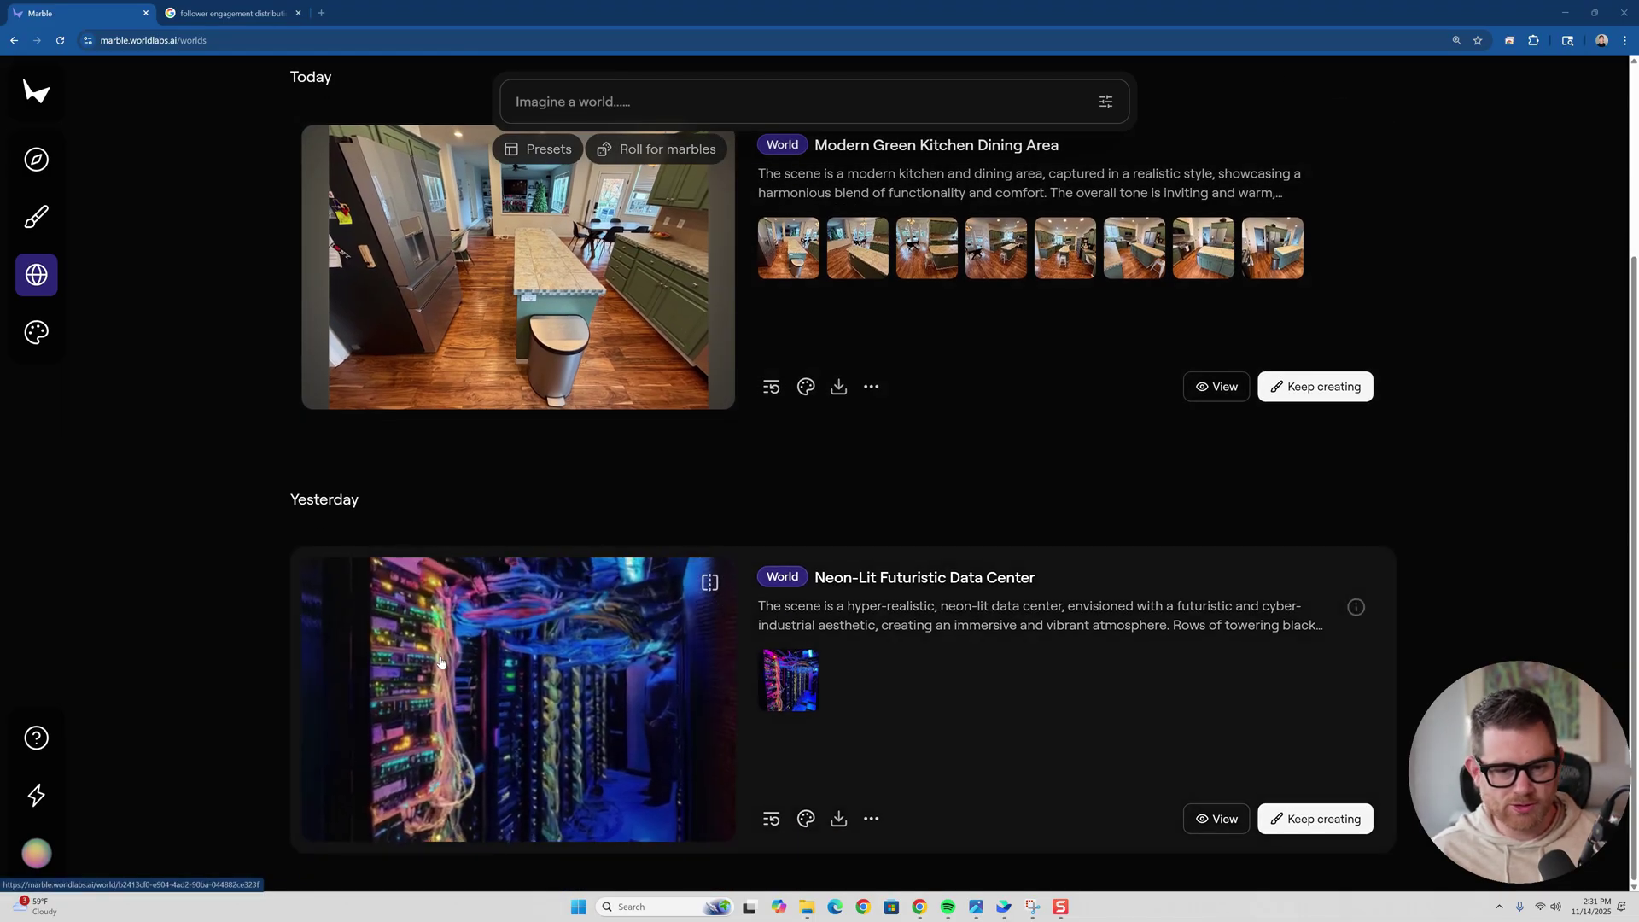
scroll(515, 461, "up", 1)
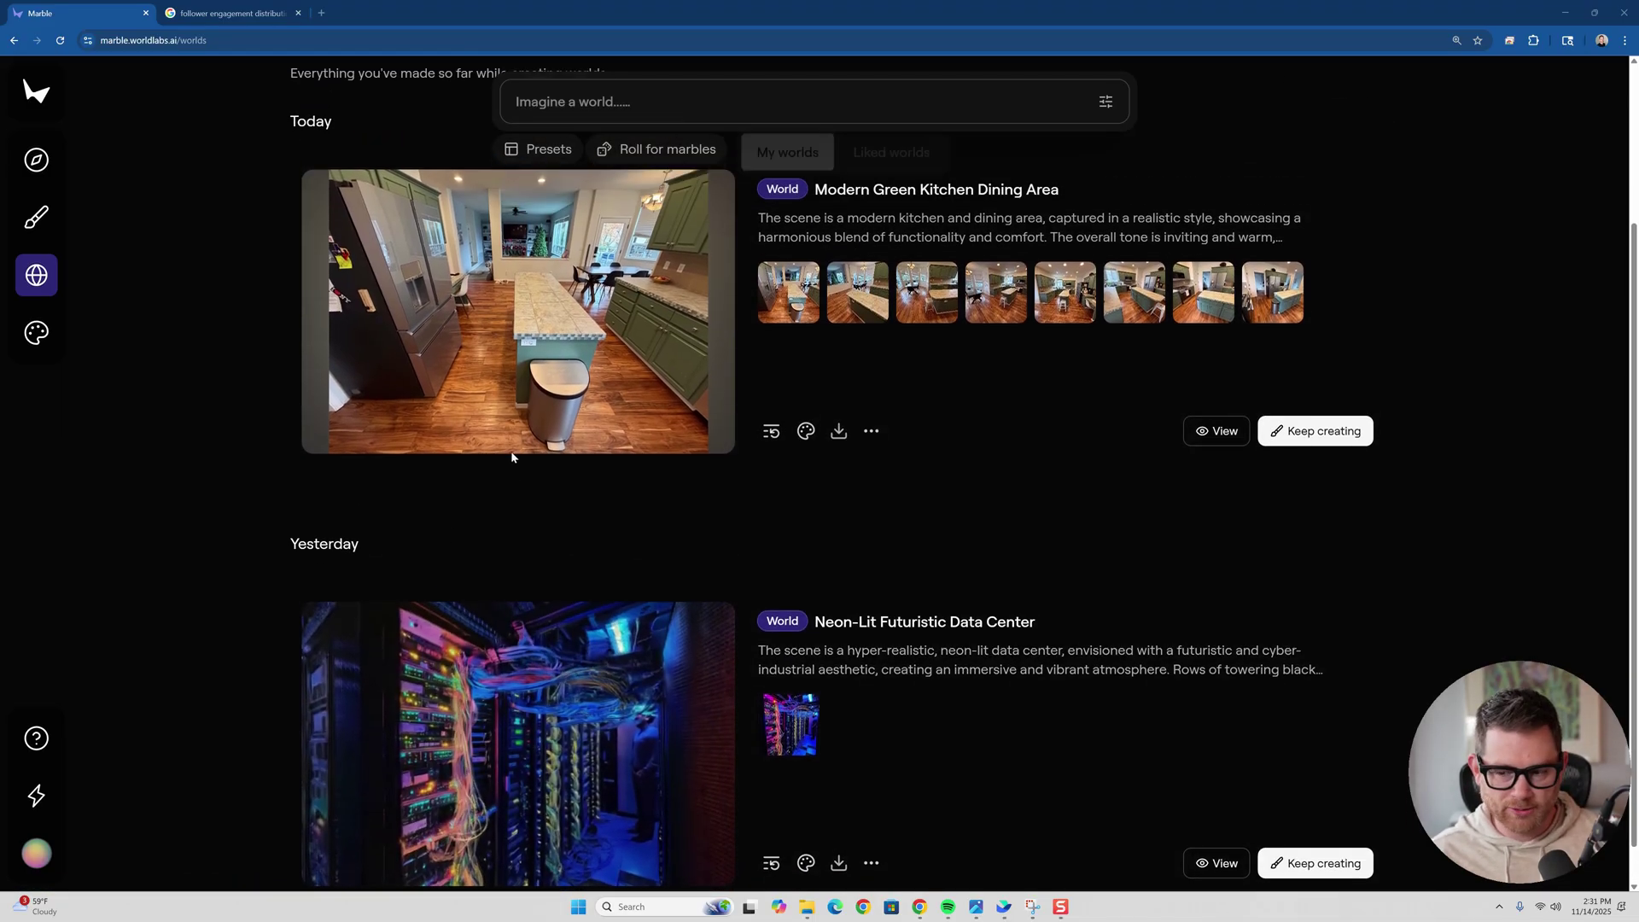
scroll(513, 448, "up", 2)
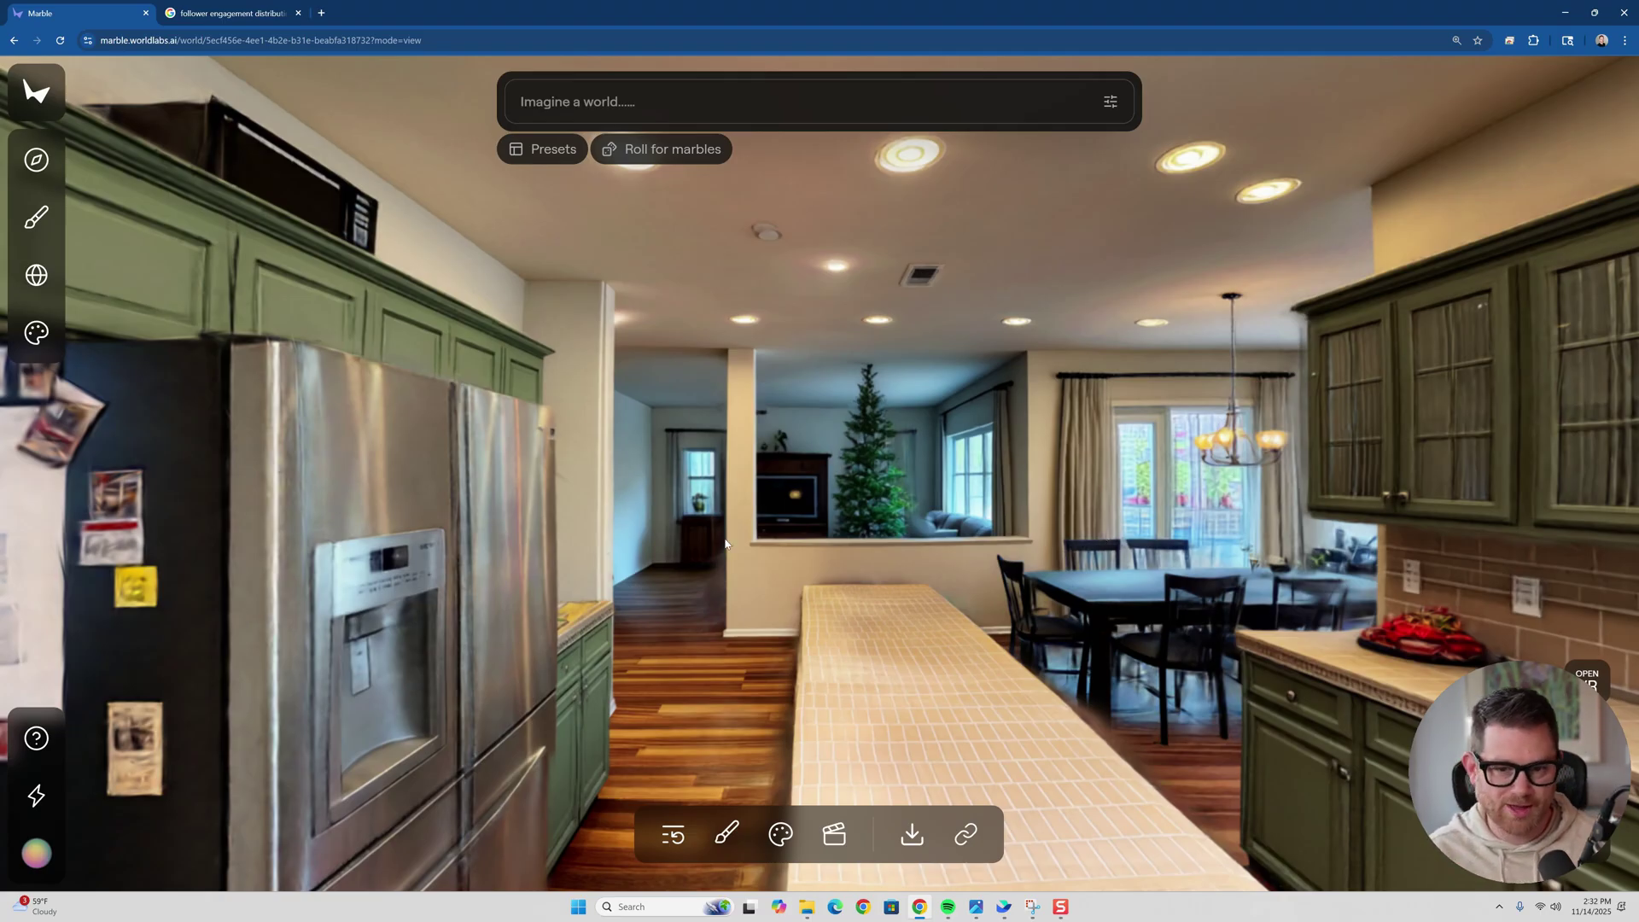
Examine the refrigerator, the green wall cabinets and the coffee maker counter in the Modern Green Kitchen world.
left_click_drag(726, 544, 292, 494)
key("w")
key("s")
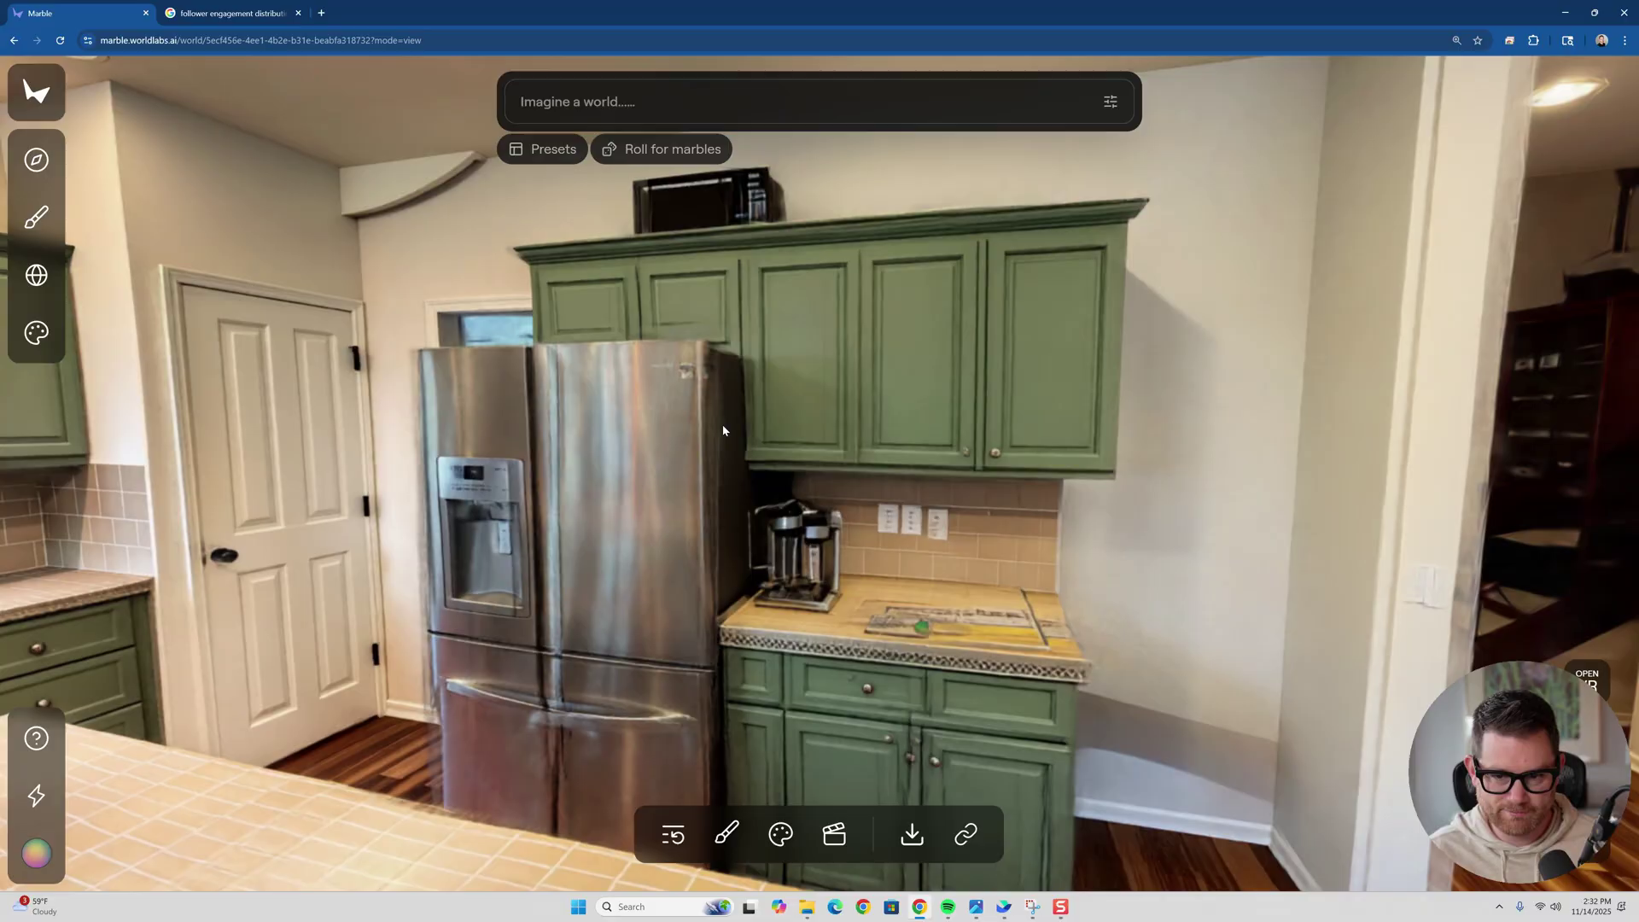
left_click_drag(927, 437, 903, 478)
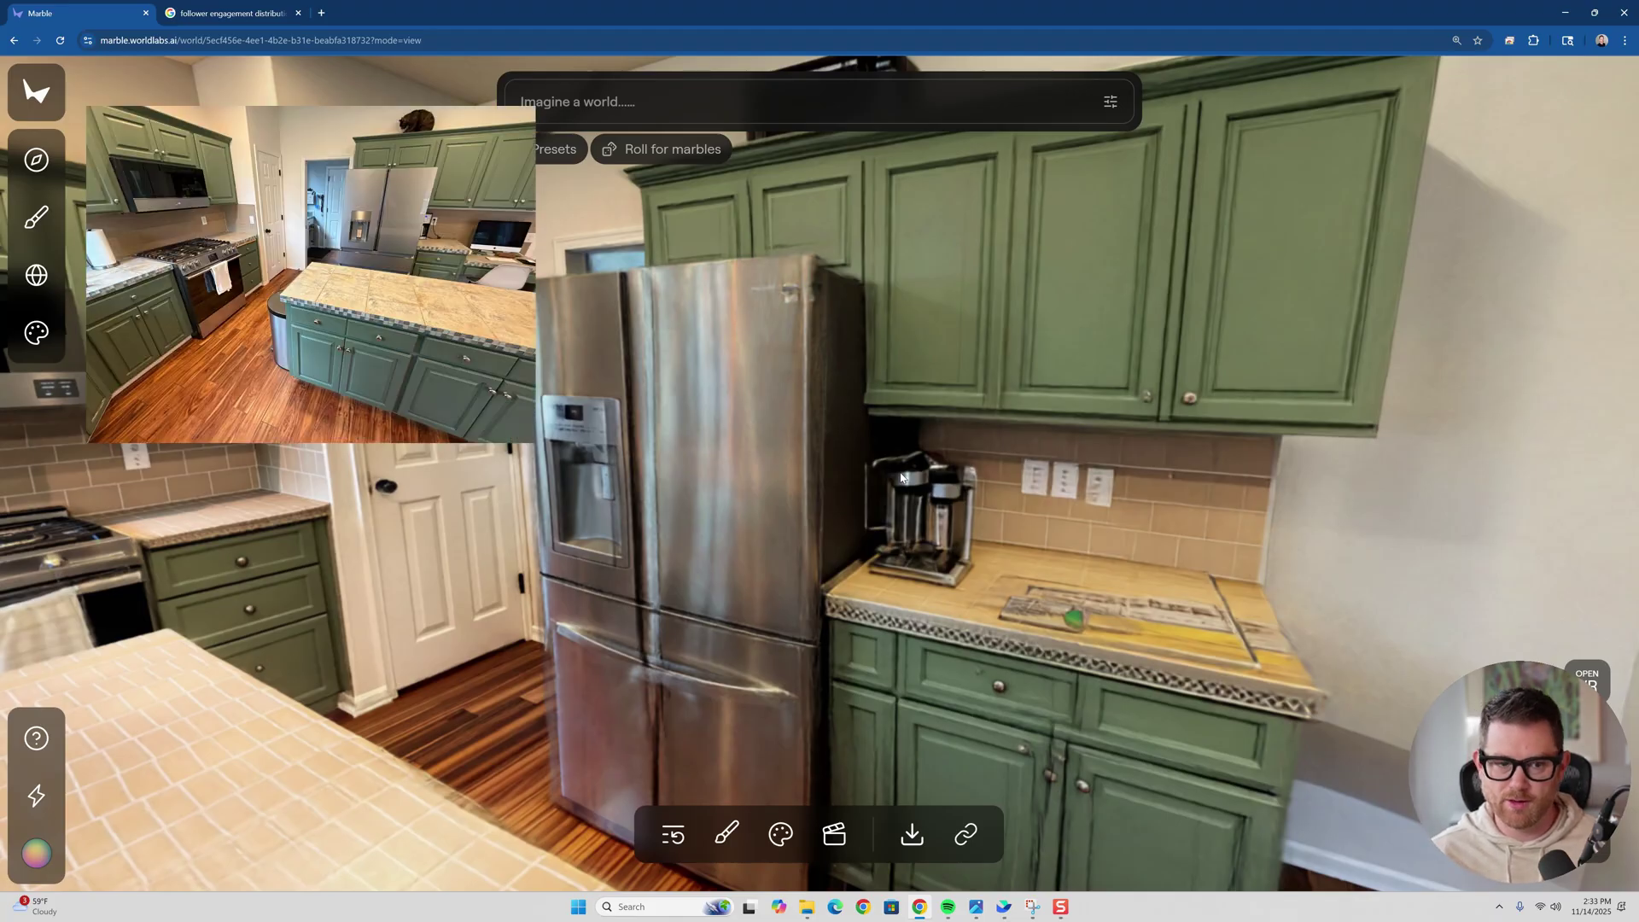
key("w")
Inspect the glass-front cabinets and the tiled counter with the red platter up close.
left_click_drag(903, 478, 687, 418)
key("s")
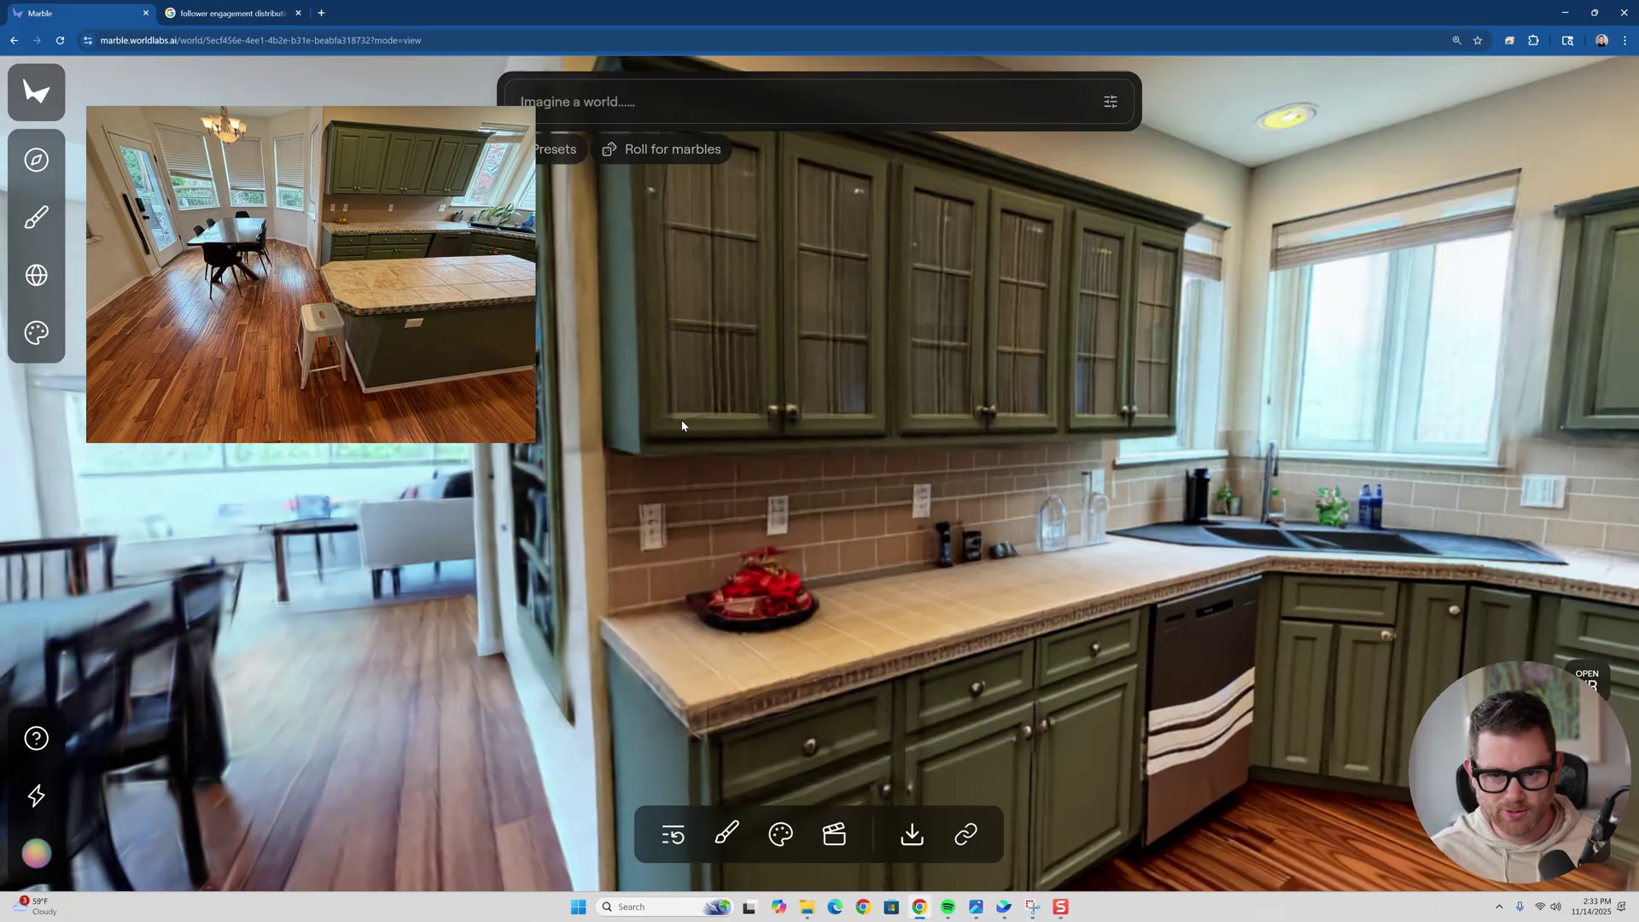
key("w")
key("d")
key("s")
key("w")
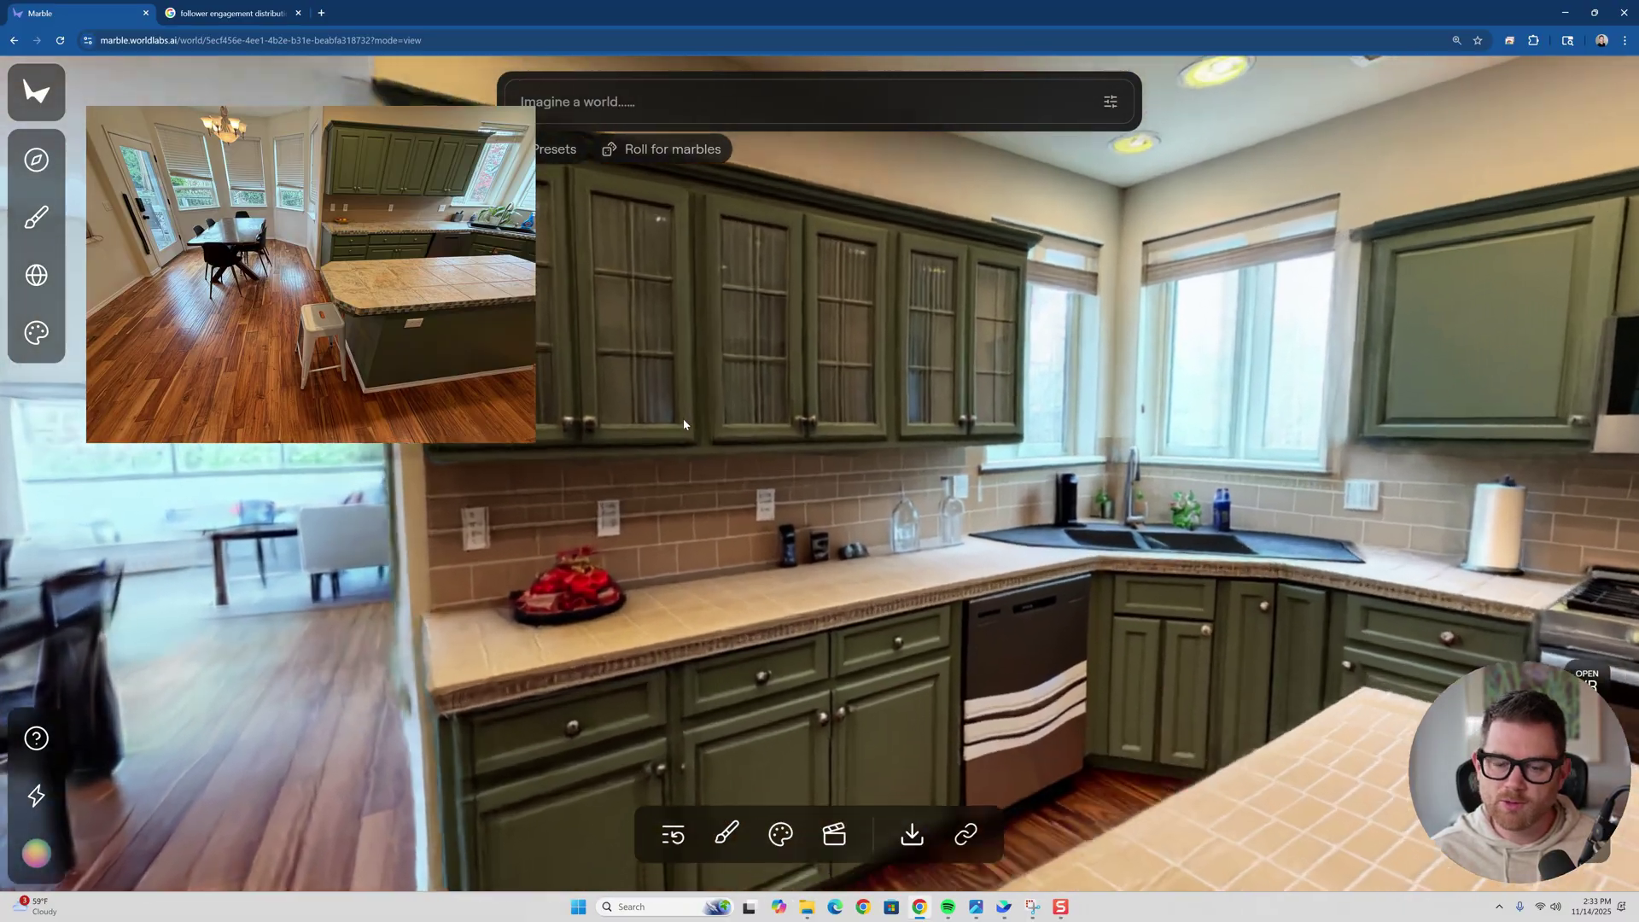
key("w")
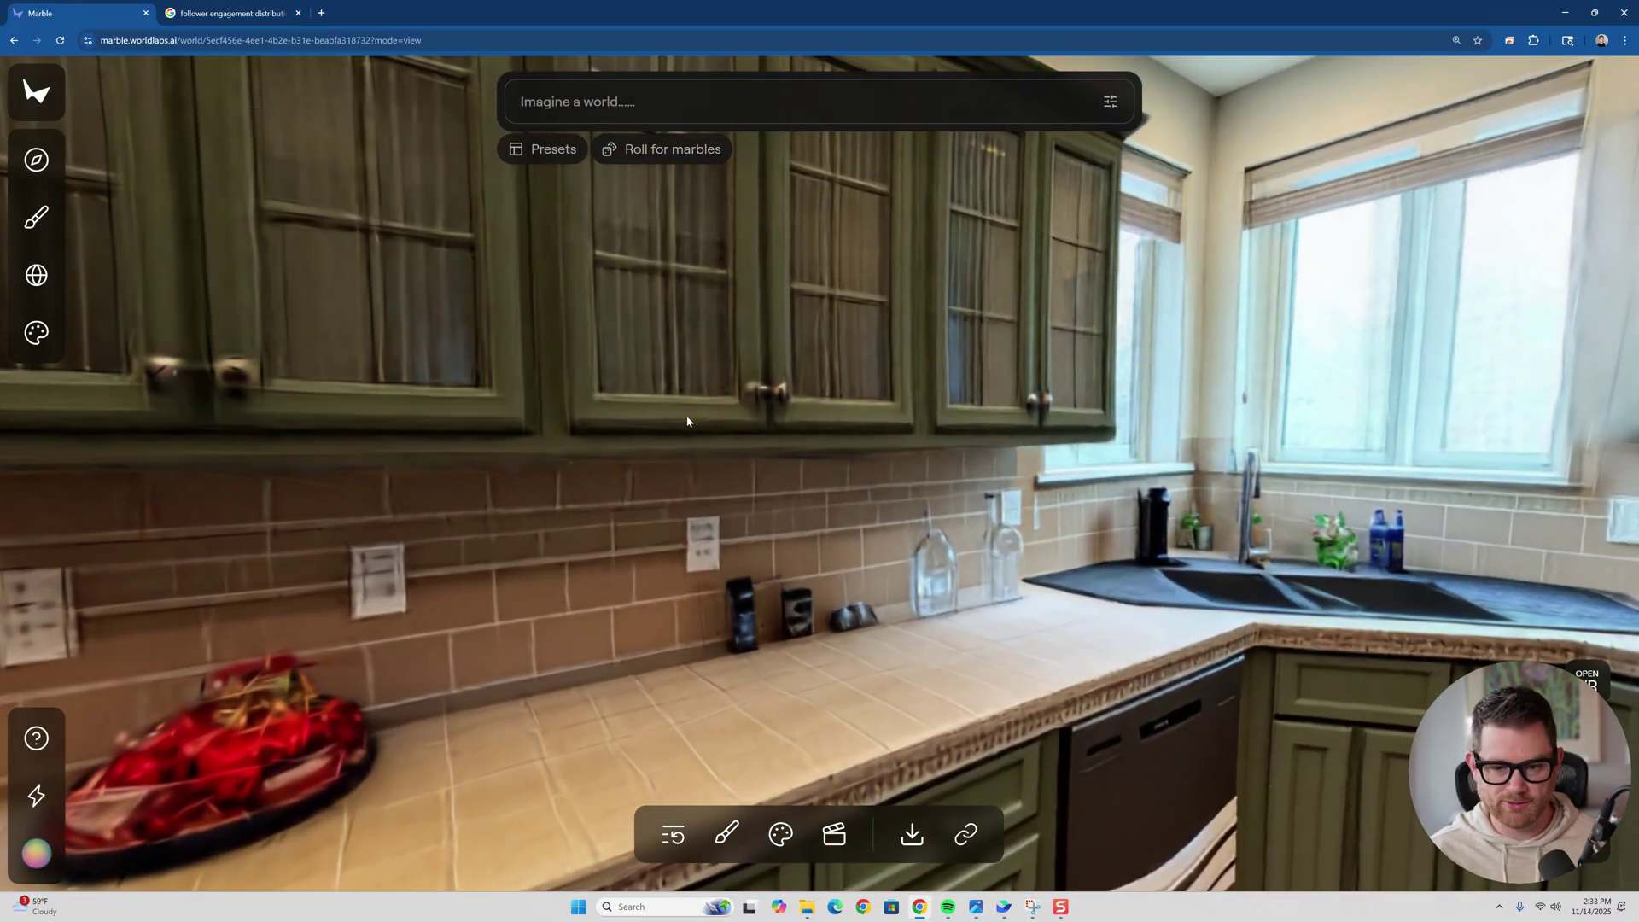
Walk to the dining table and look through the wall opening at the living room's tree, then at the hallway stairs.
left_click_drag(687, 421, 421, 447)
key("w")
key("w")
key("s")
key("w")
key("d")
key("s")
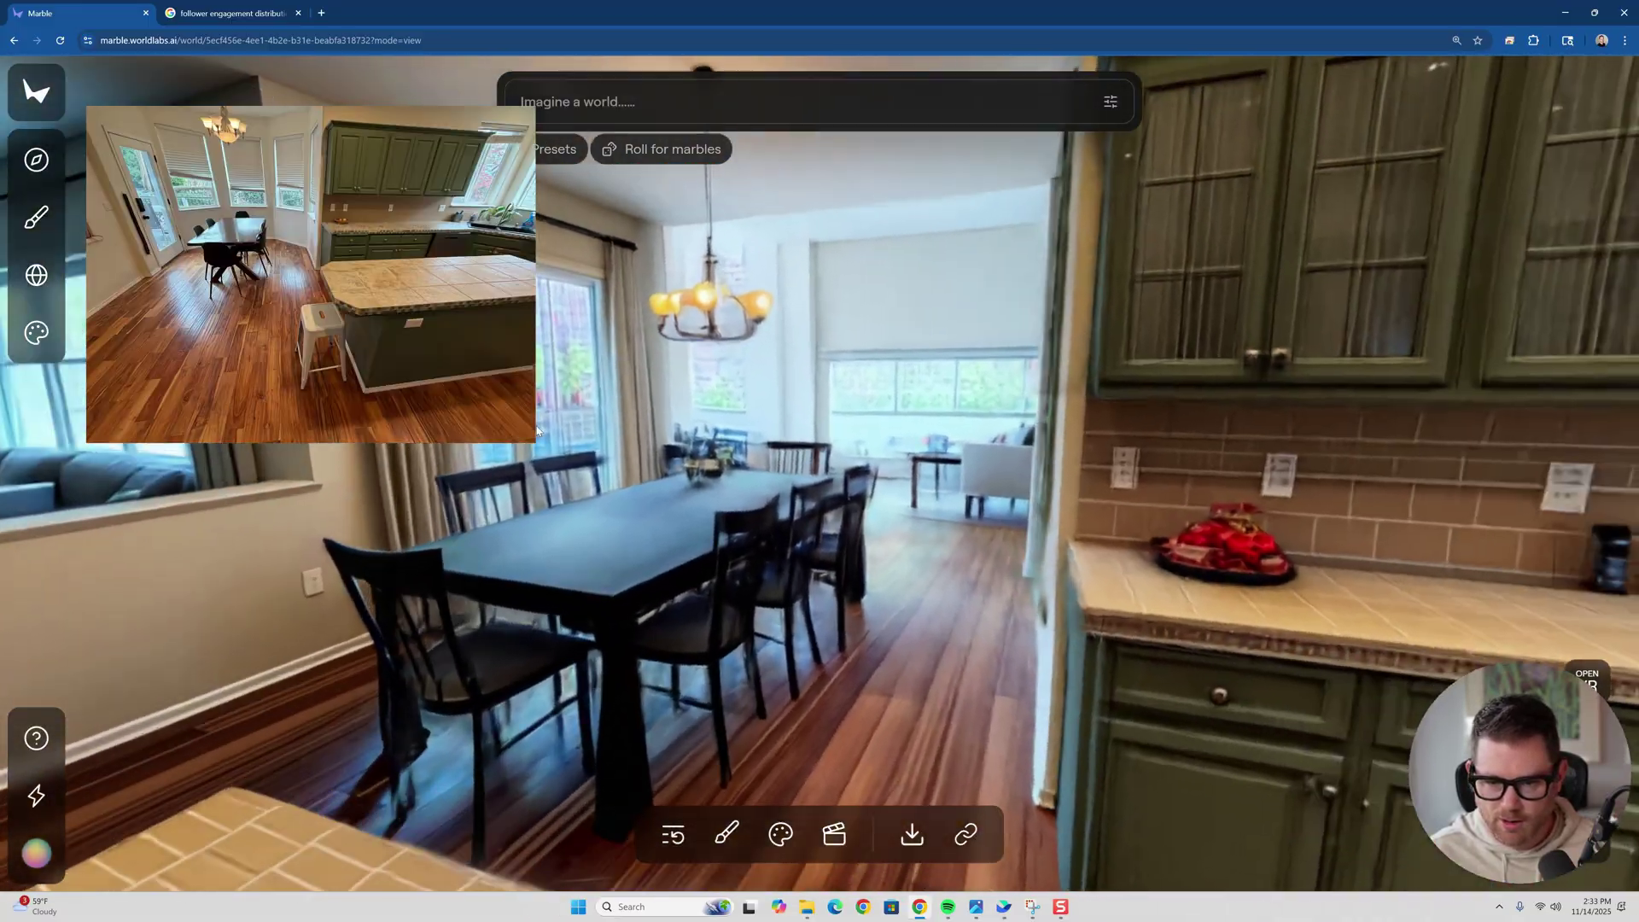
key("a")
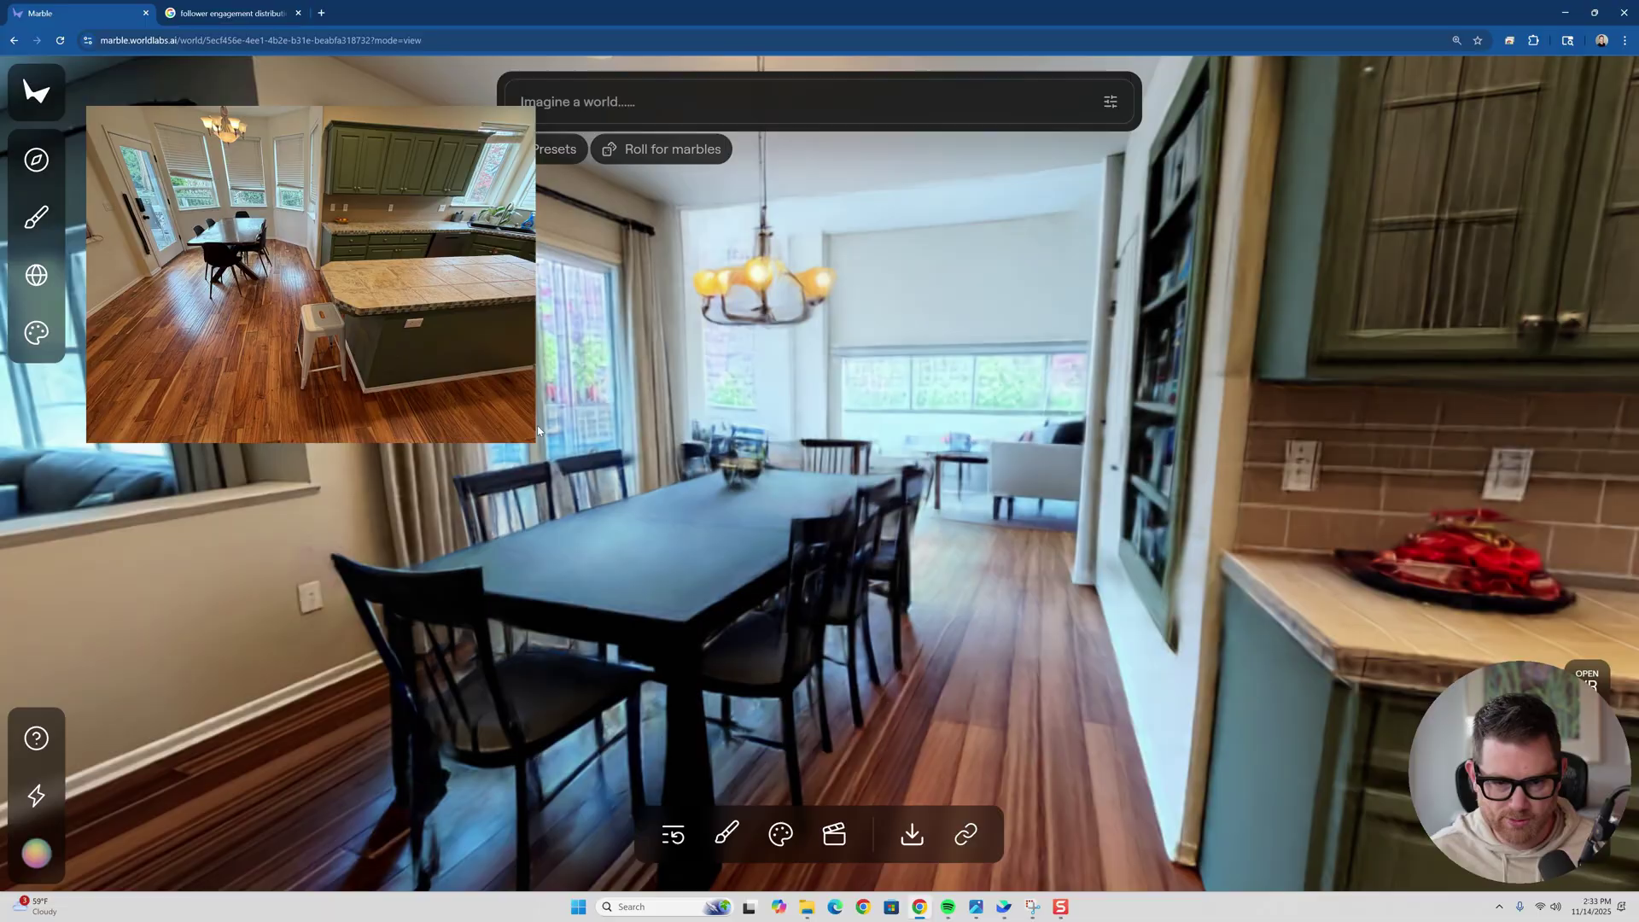
key("Left")
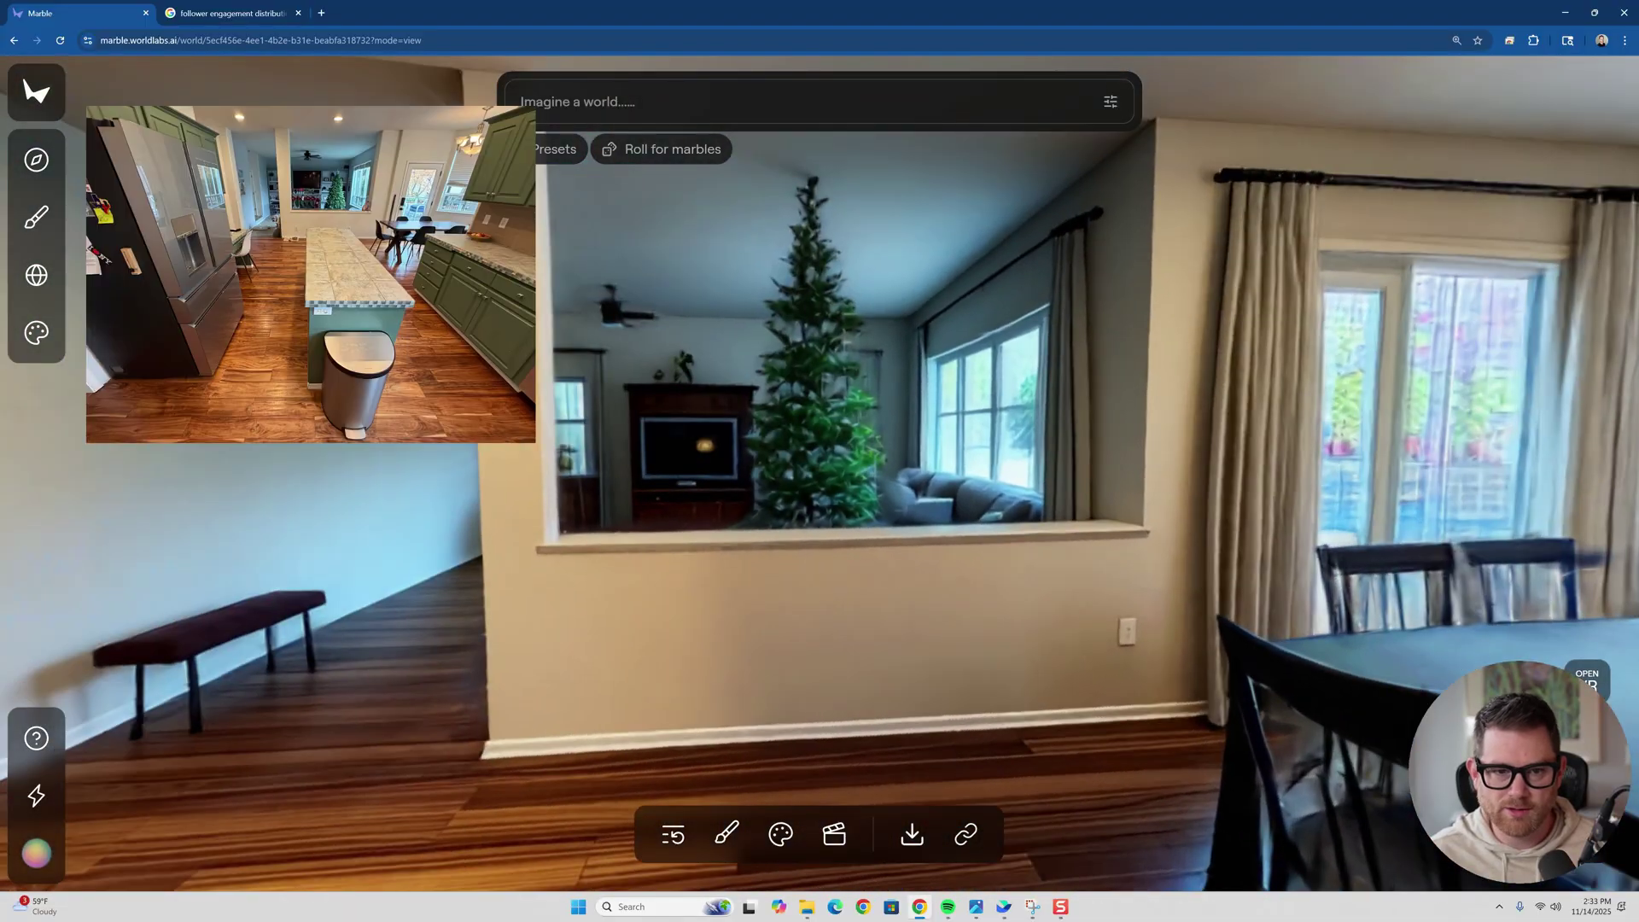
left_click_drag(1290, 487, 971, 384)
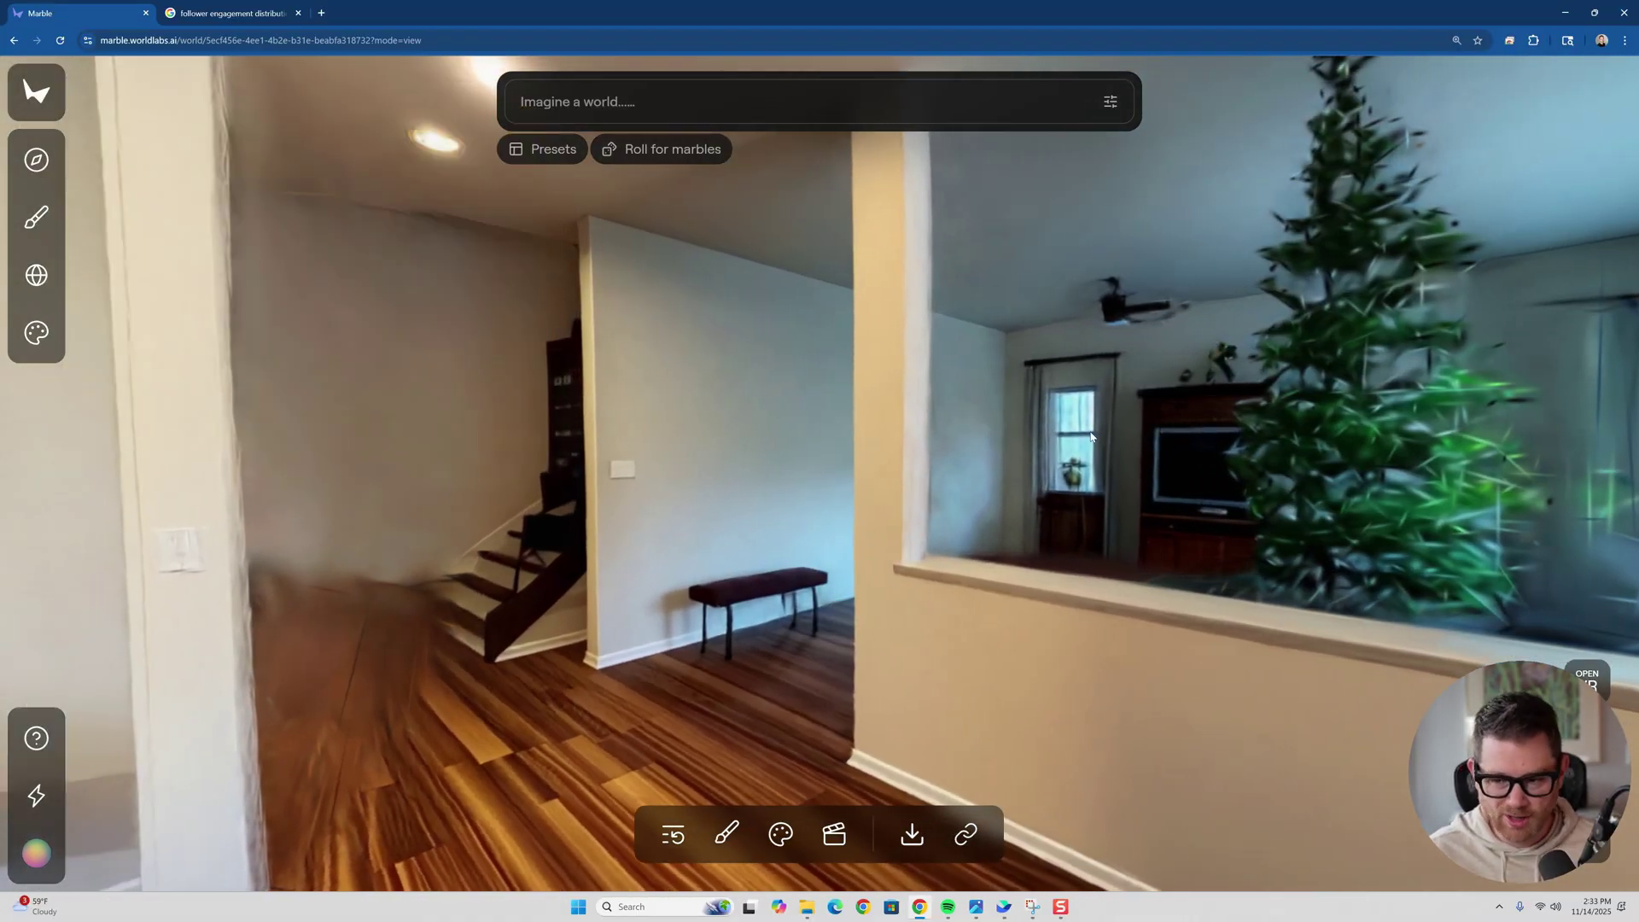
Return to the kitchen and inspect the black corner sink beneath the windows up close.
left_click_drag(1091, 437, 689, 428)
key("d")
key("d")
key("w")
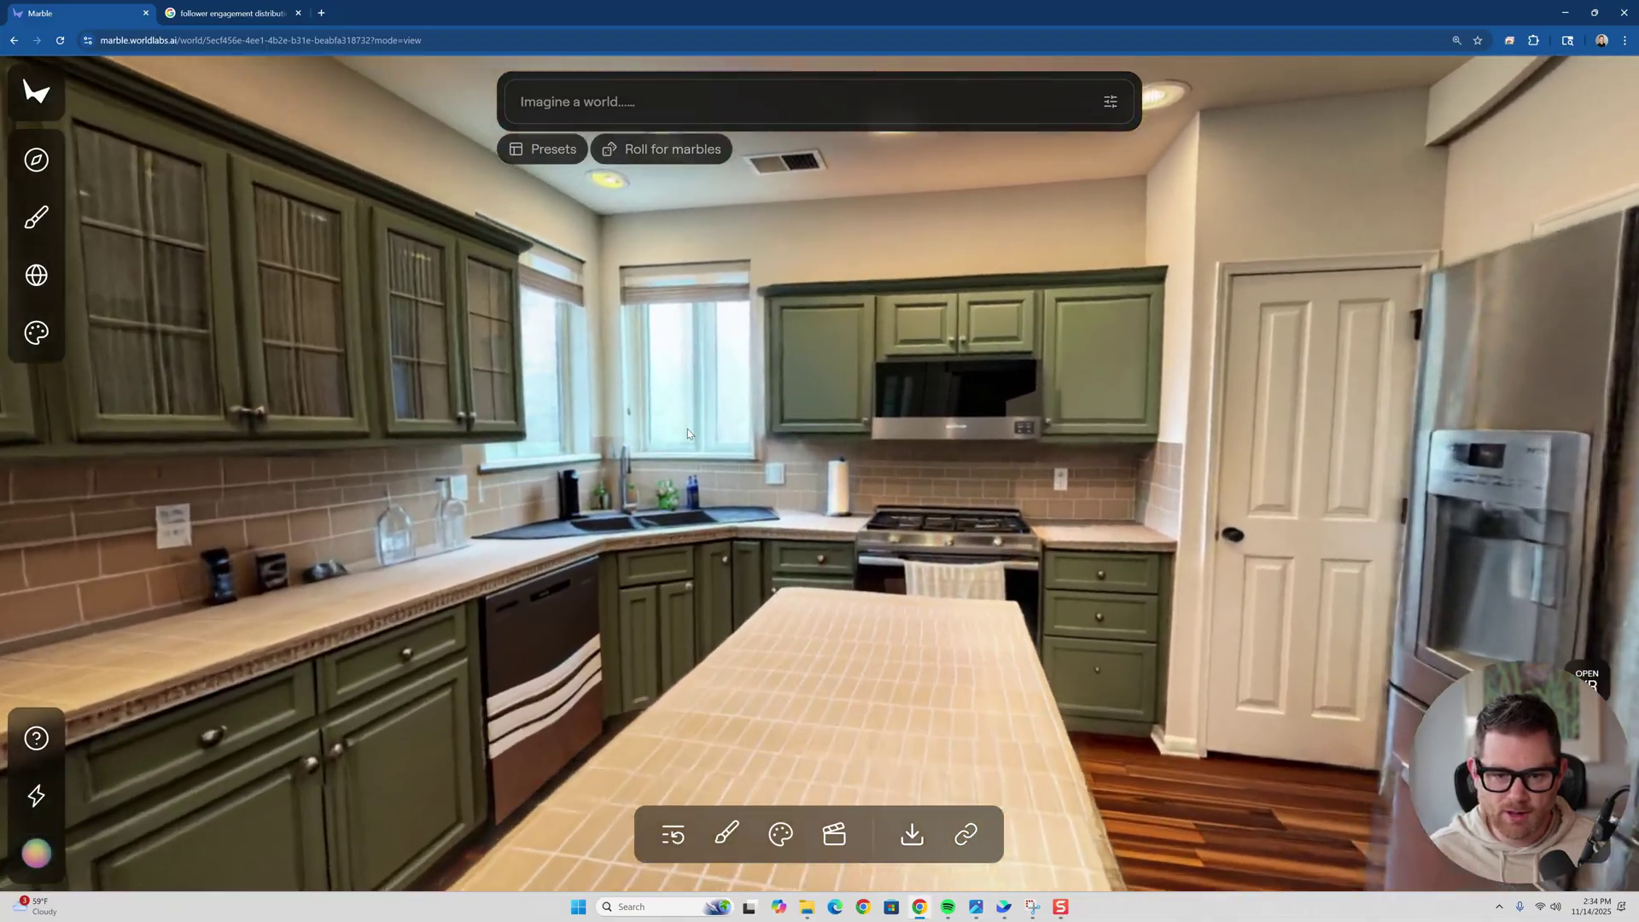
key("w")
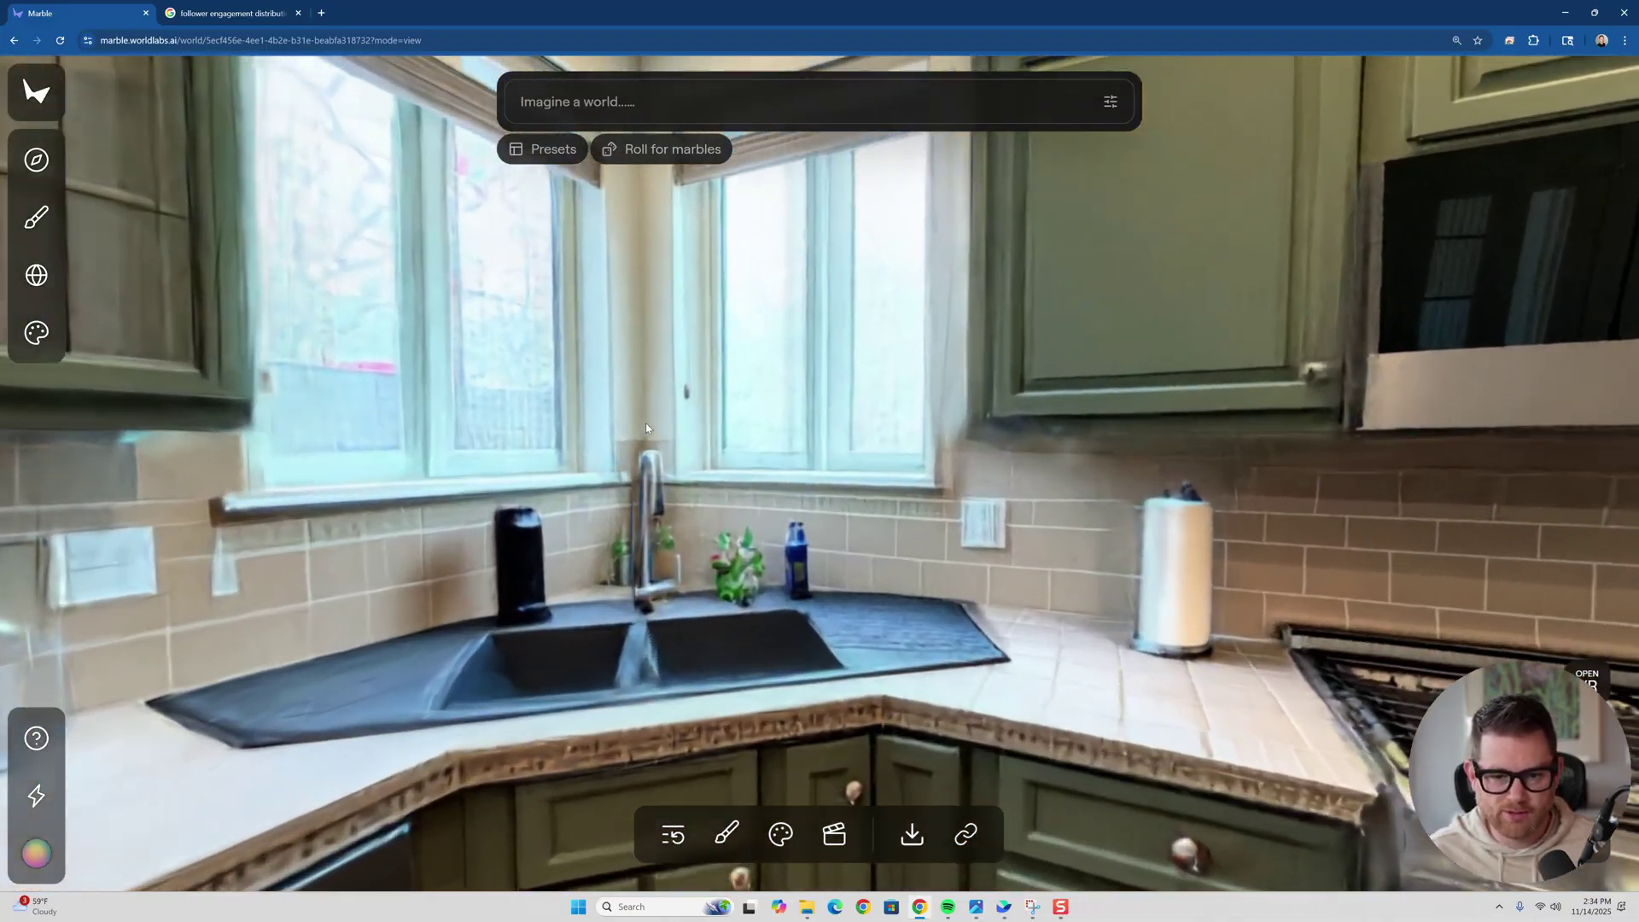
key("w")
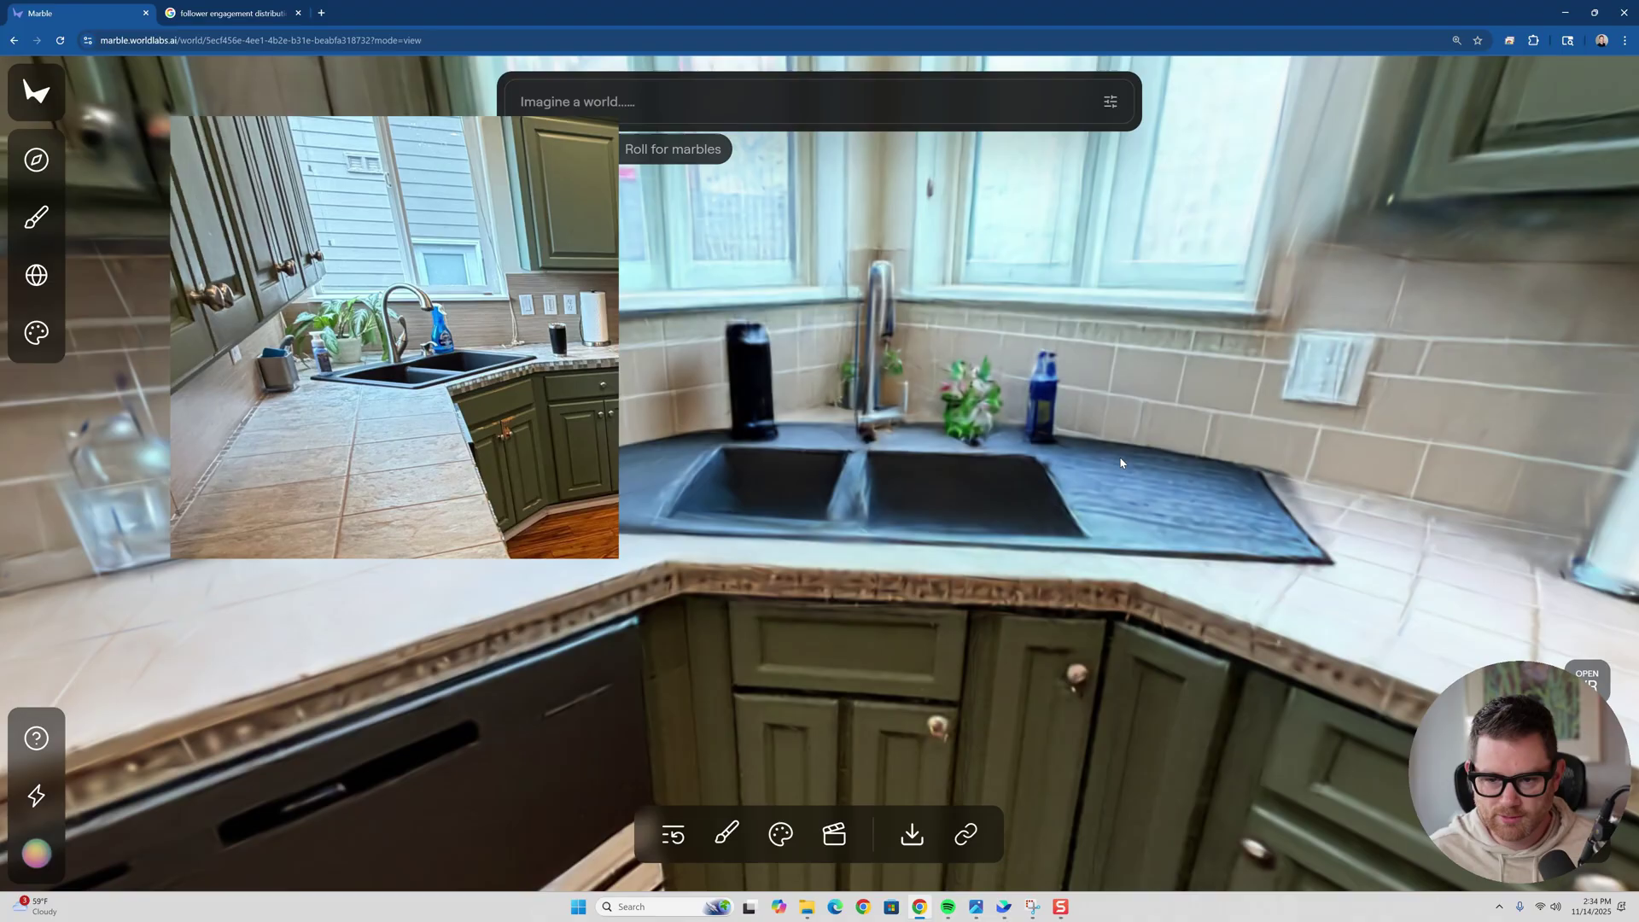
left_click_drag(1127, 479, 1097, 458)
left_click_drag(904, 487, 828, 465)
Travel from the sink to the dining table and view the chandelier and built-in bookshelf.
key("s")
key("w")
key("a")
key("w")
key("s")
key("a")
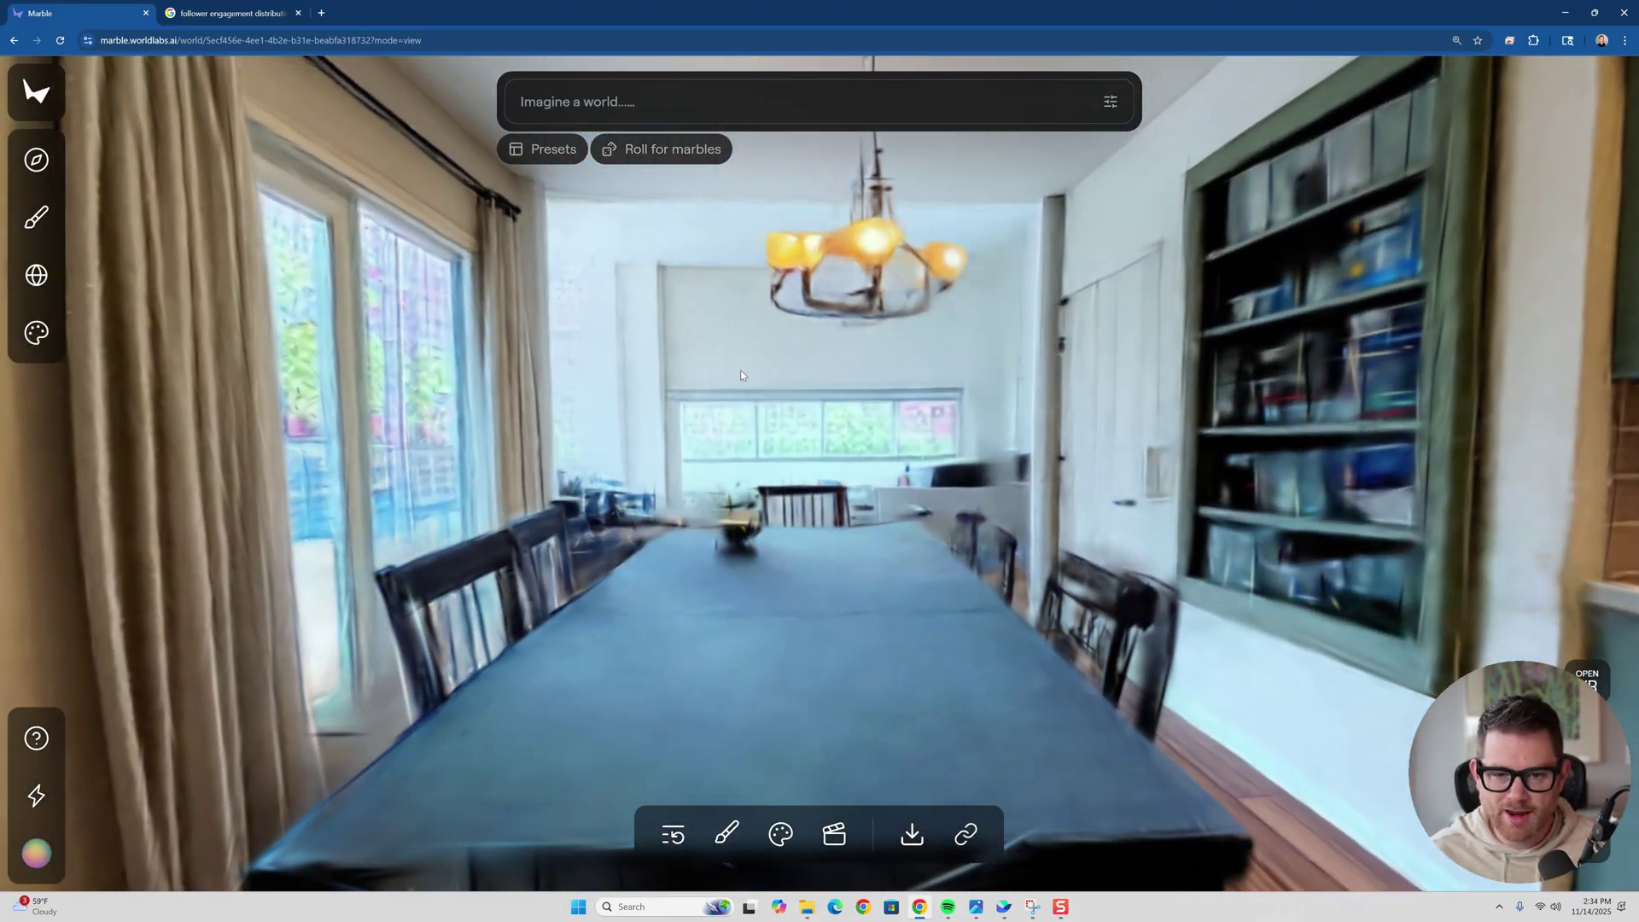
Examine the refrigerator wall, the microwave above the cabinets and the bare wall beside the counter, moving out past the island.
left_click_drag(967, 396, 1439, 387)
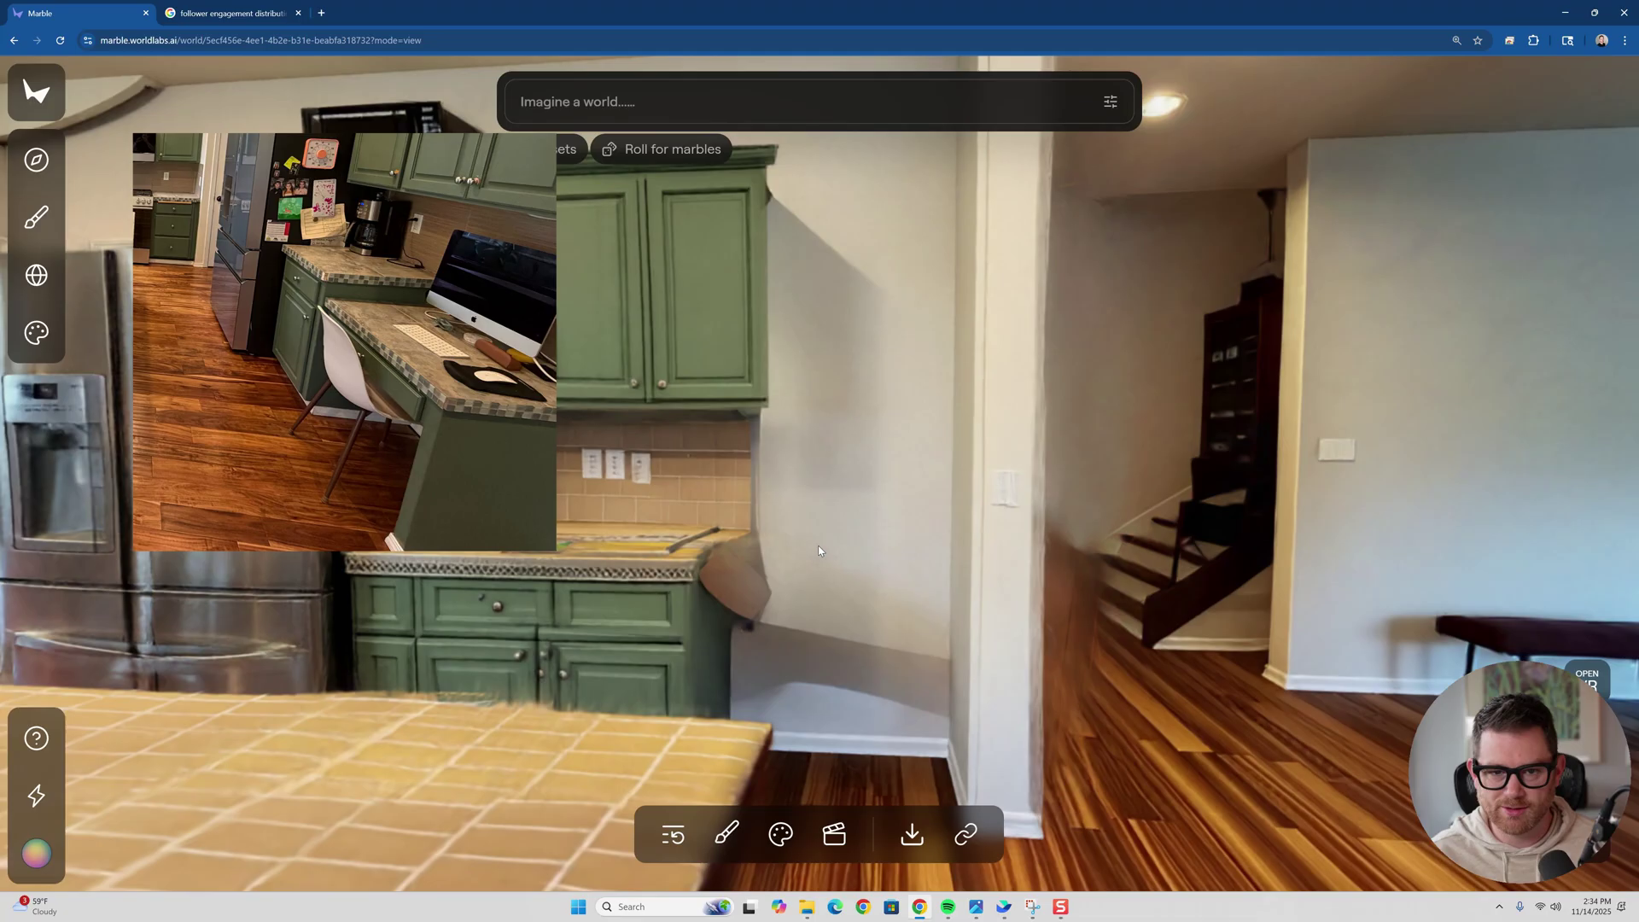
left_click_drag(818, 546, 811, 525)
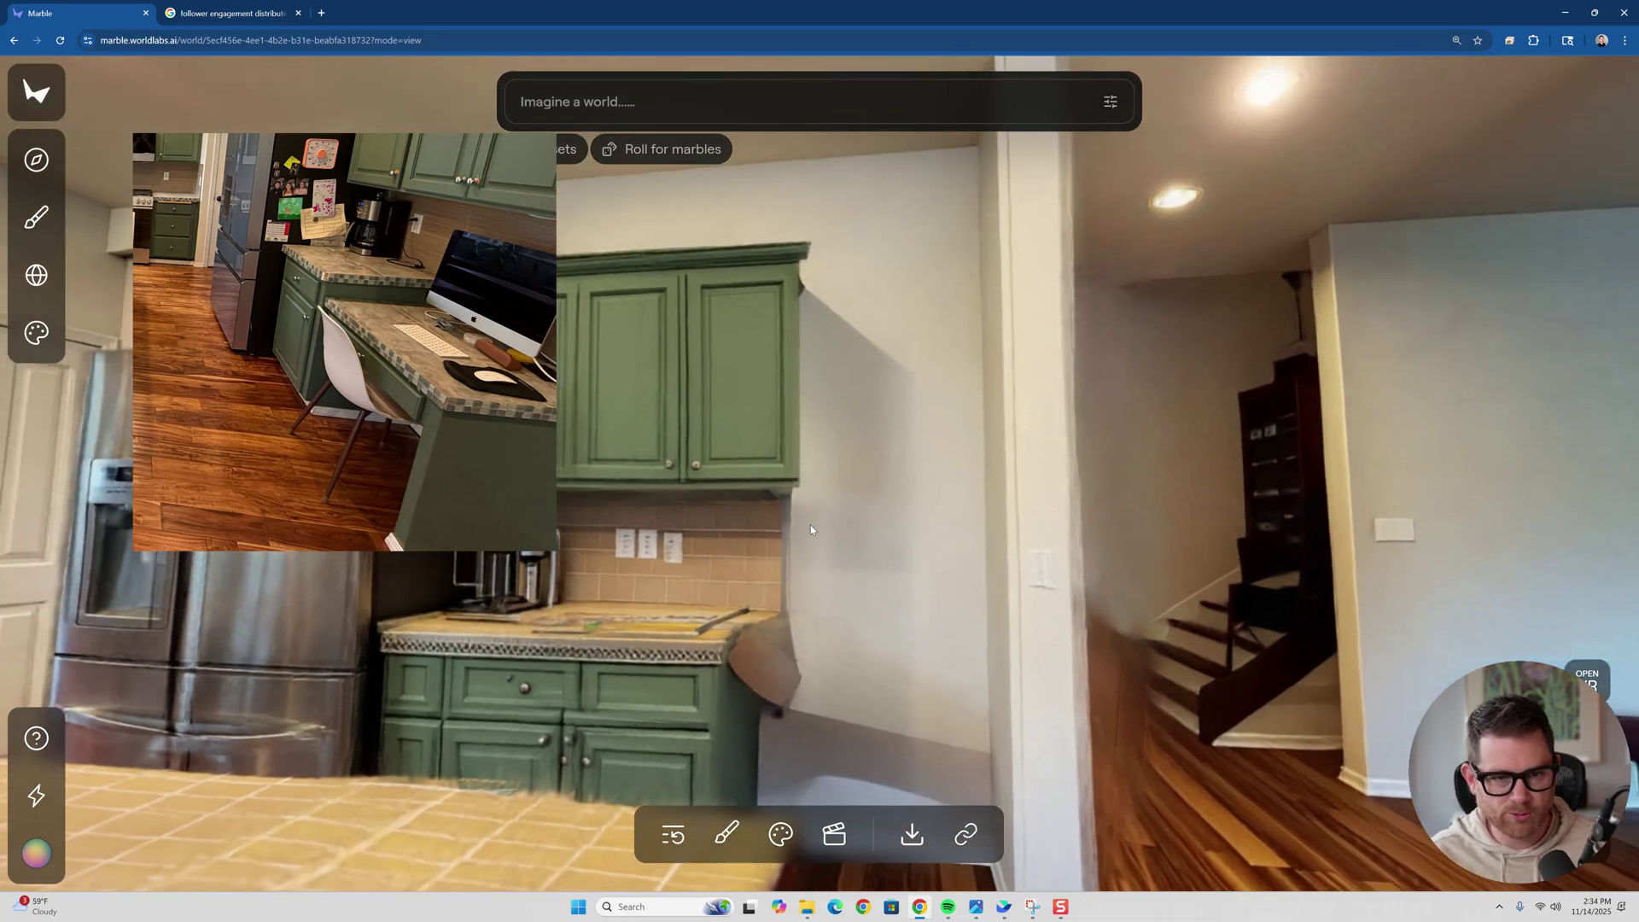
key("w")
key("a")
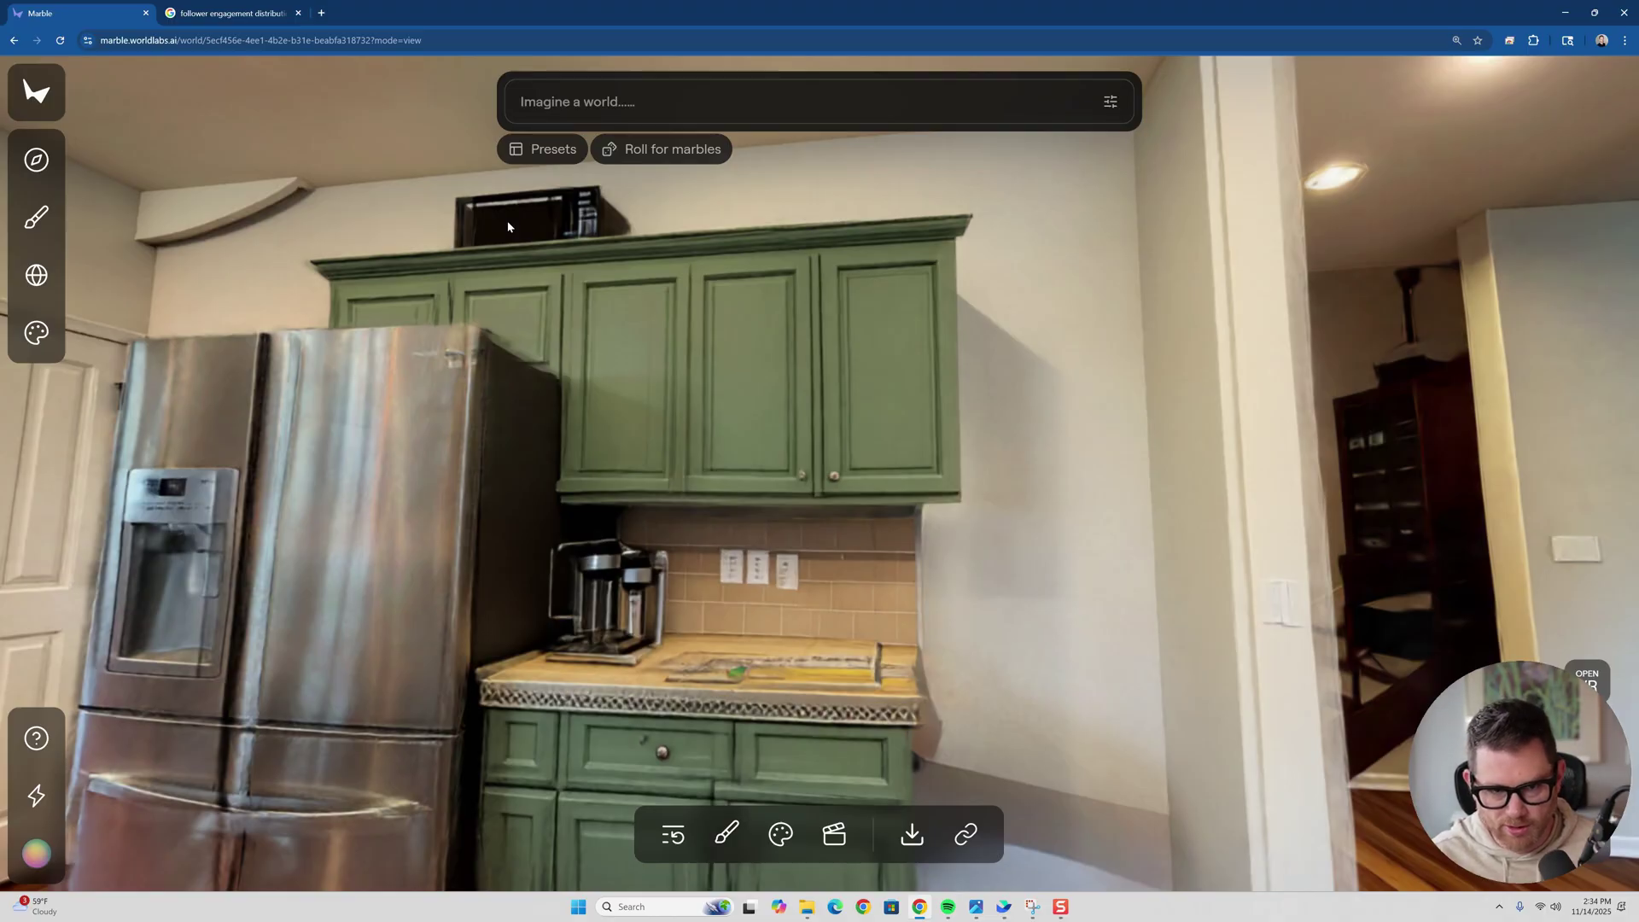
left_click_drag(508, 227, 730, 283)
key("a")
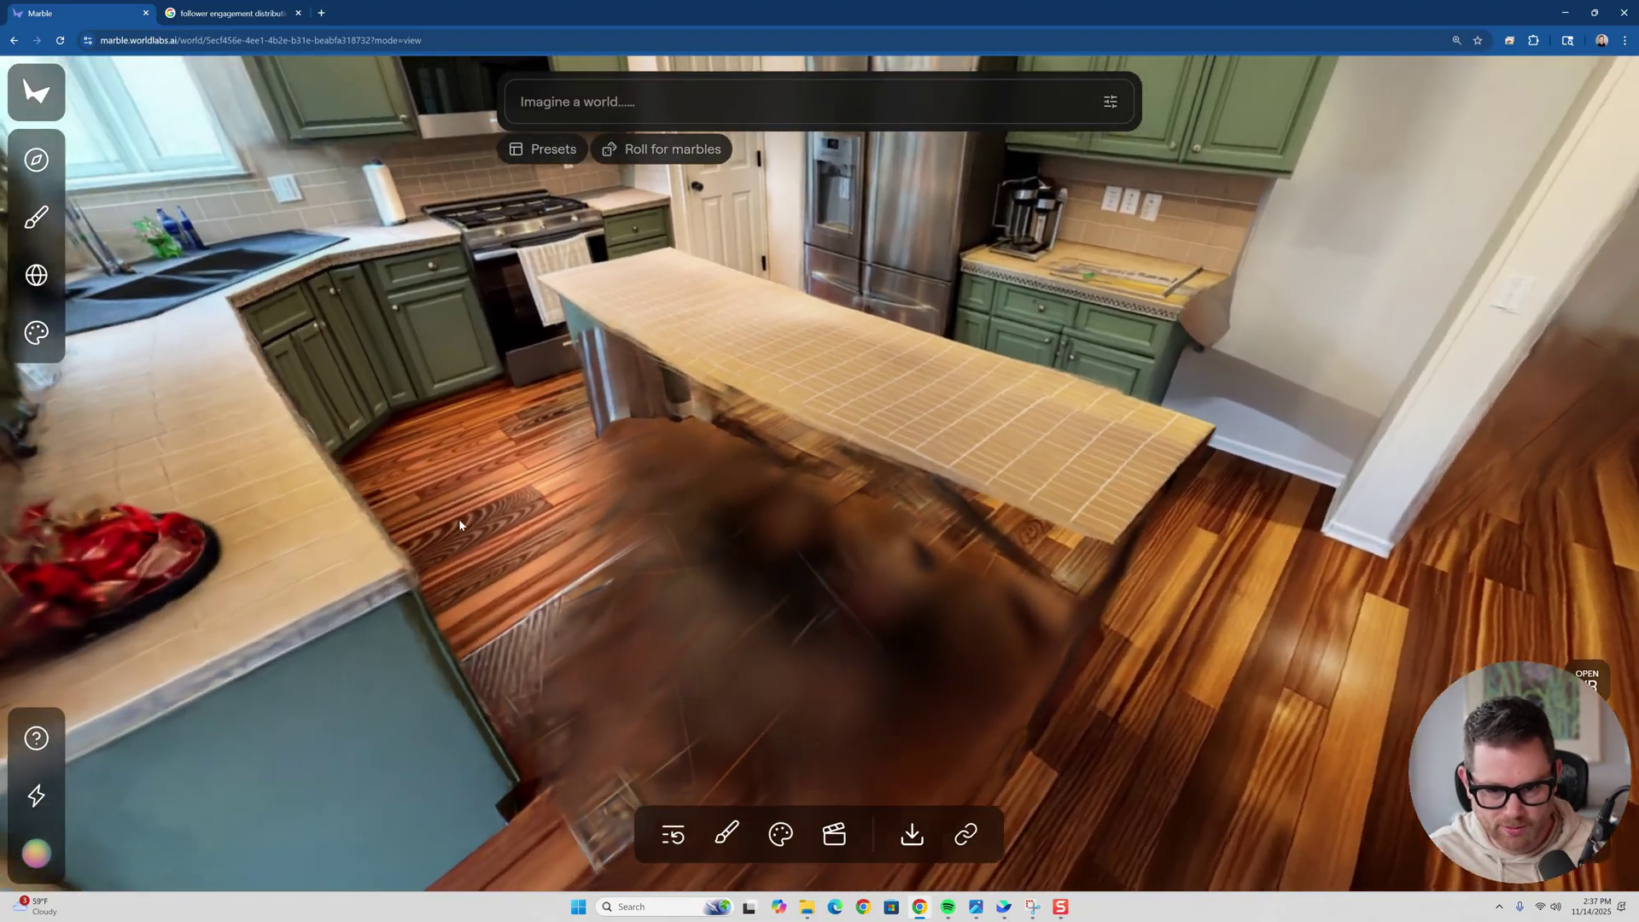
Look around the island, the stove with its microwave, and the pantry door beside the side-room doorway.
key("d")
left_click_drag(557, 524, 421, 513)
key("a")
key("q")
key("d")
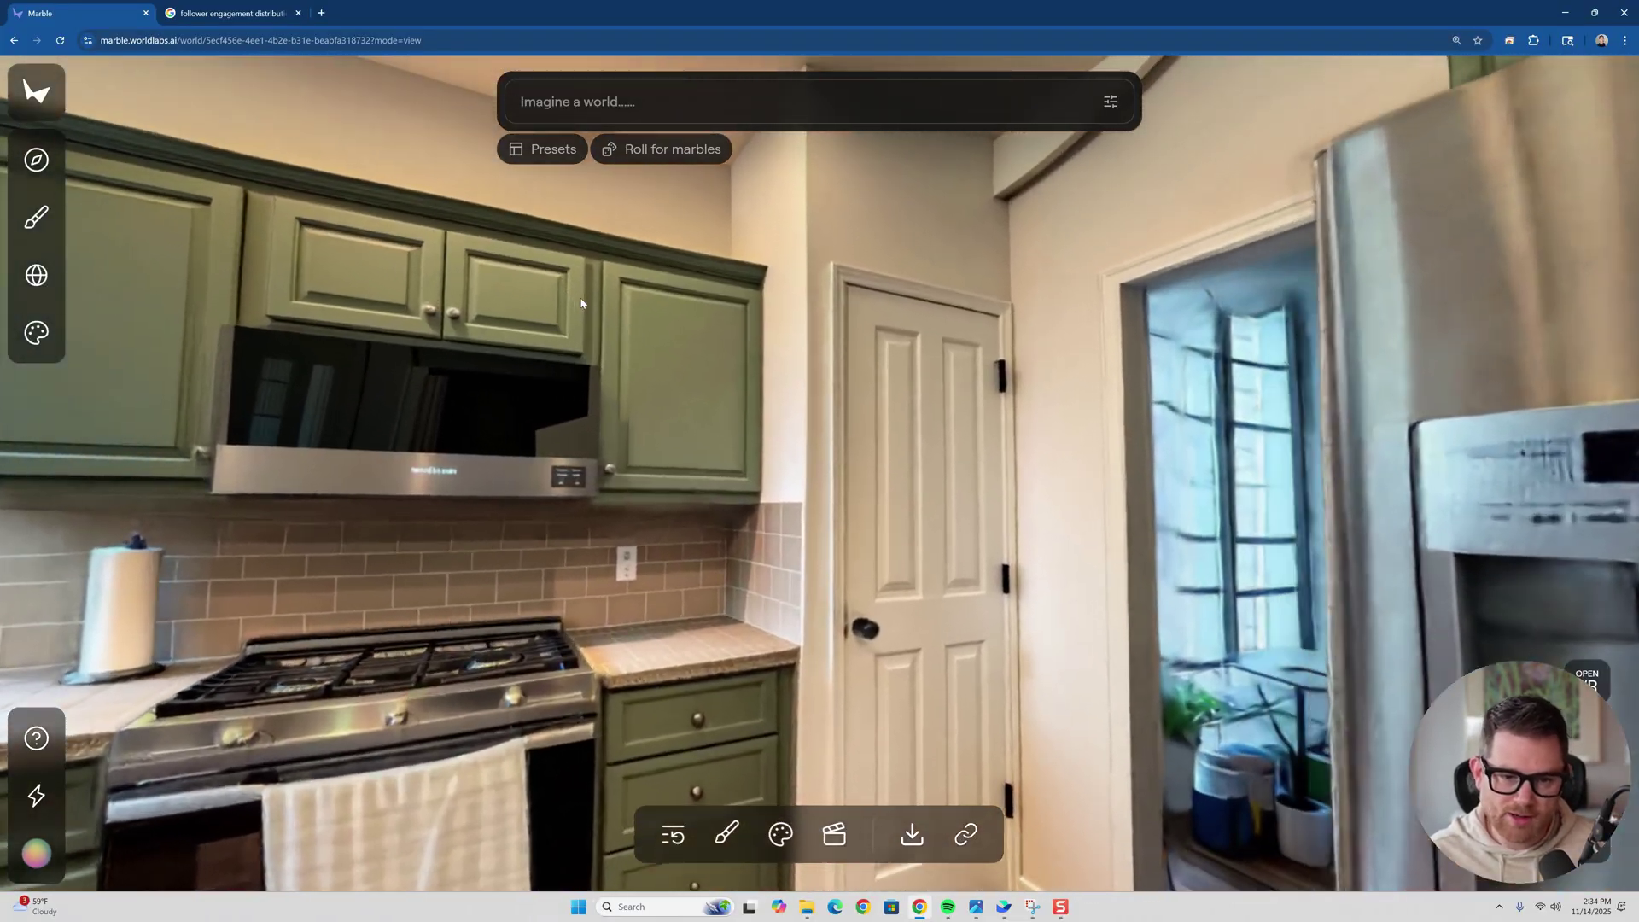
key("w")
left_click_drag(581, 303, 417, 321)
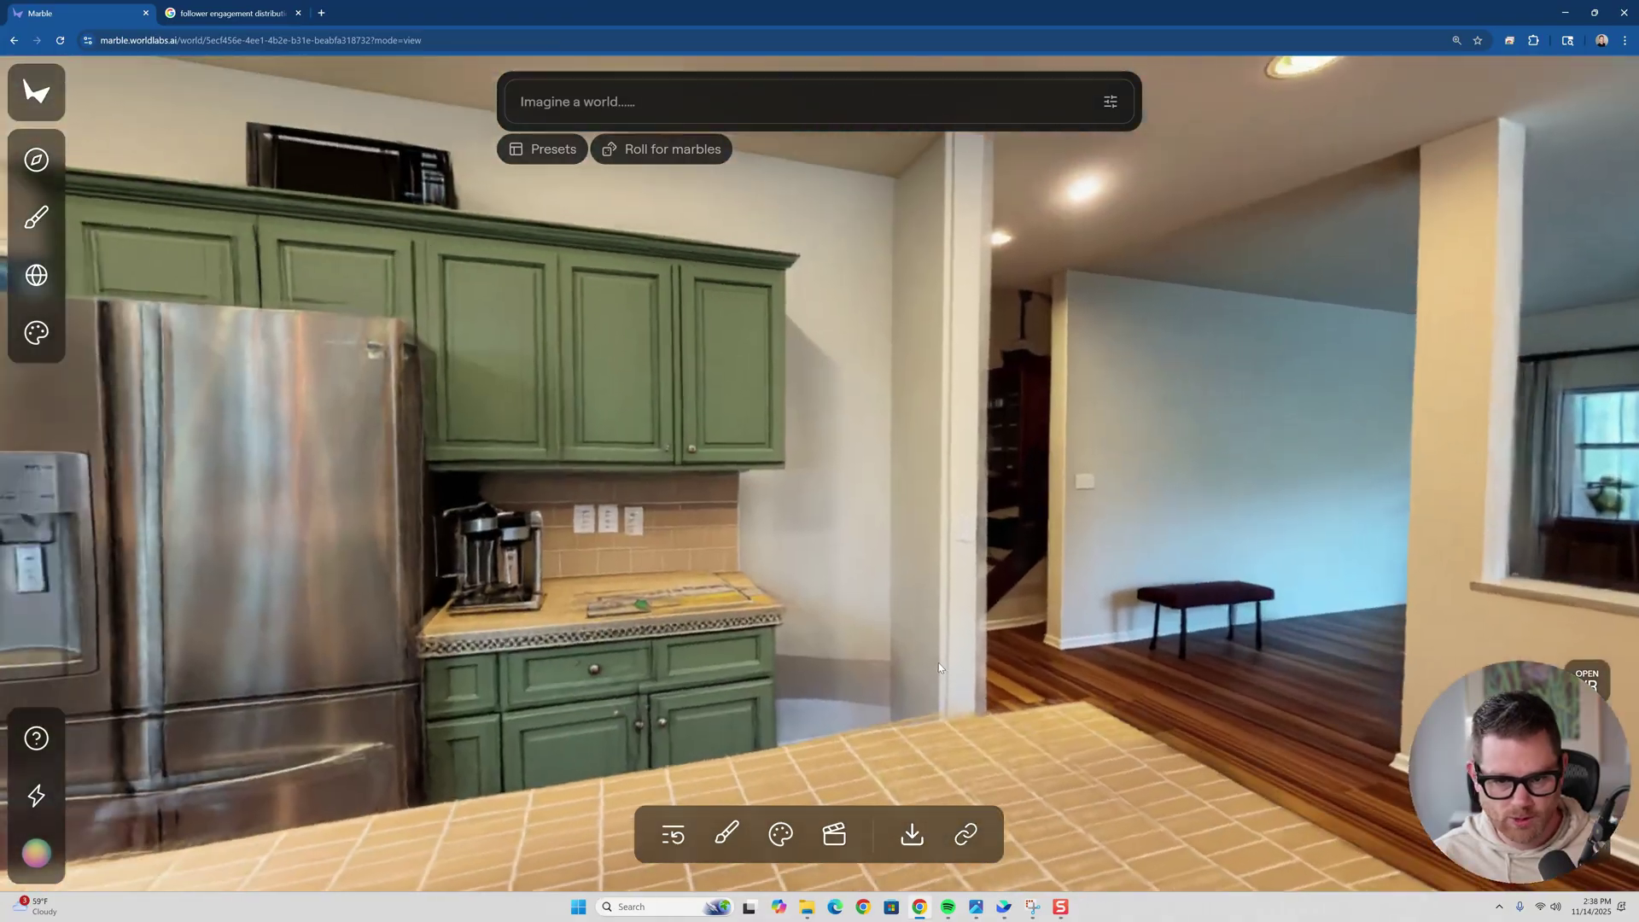
Survey the hallway bench, the living room opening with the tree, and the dining area from inside the house.
left_click_drag(938, 661, 223, 642)
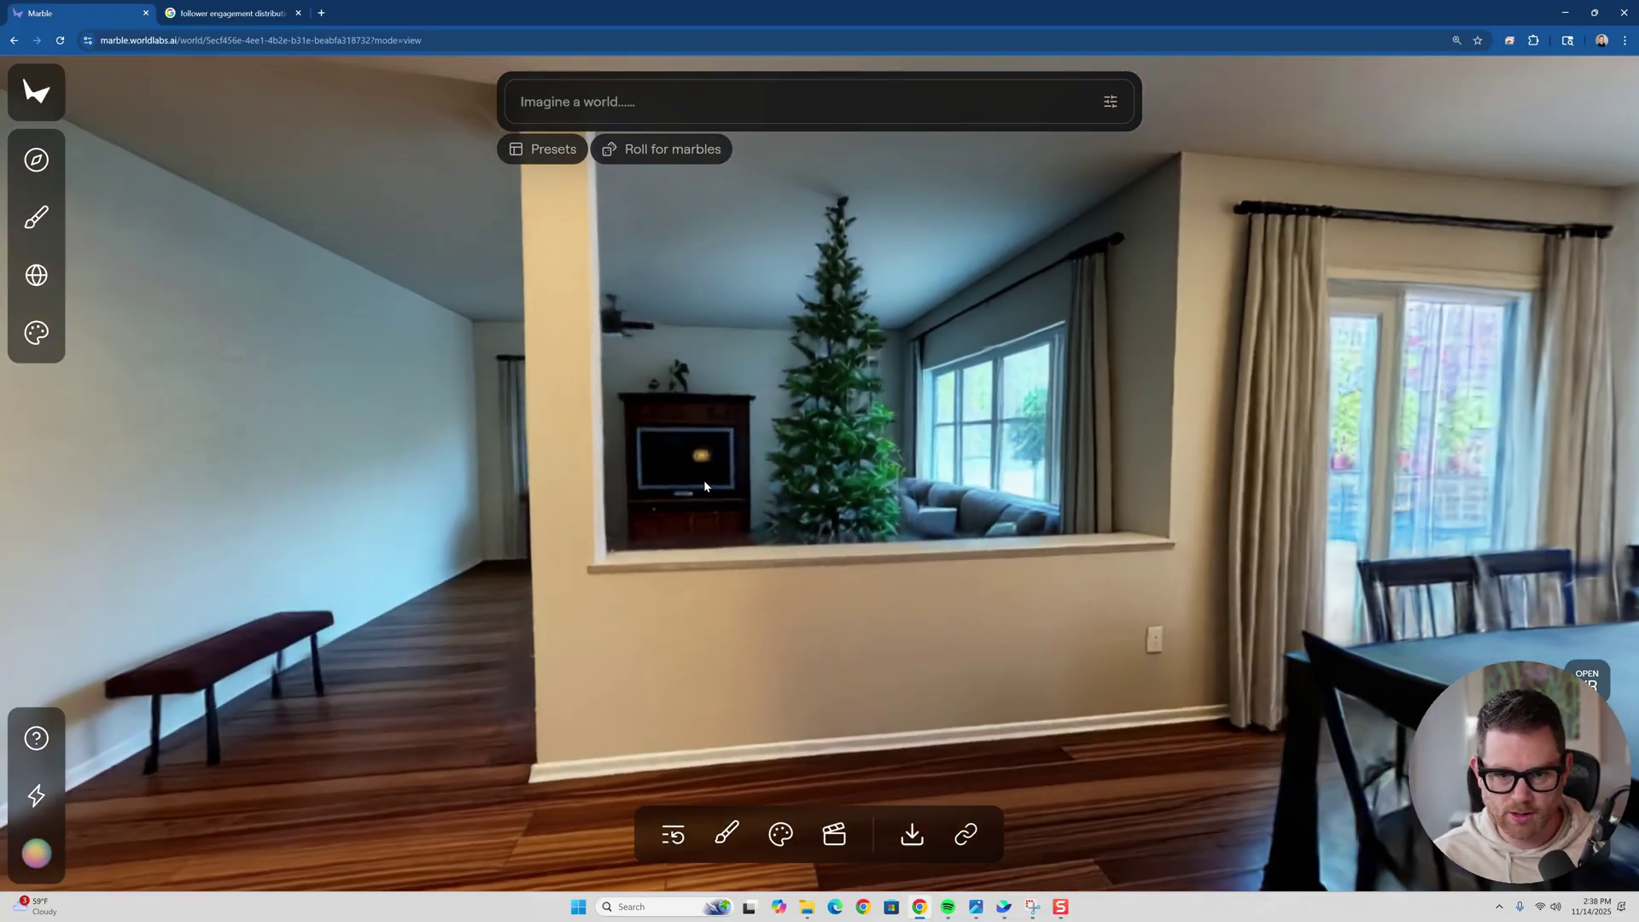
left_click_drag(705, 486, 1138, 539)
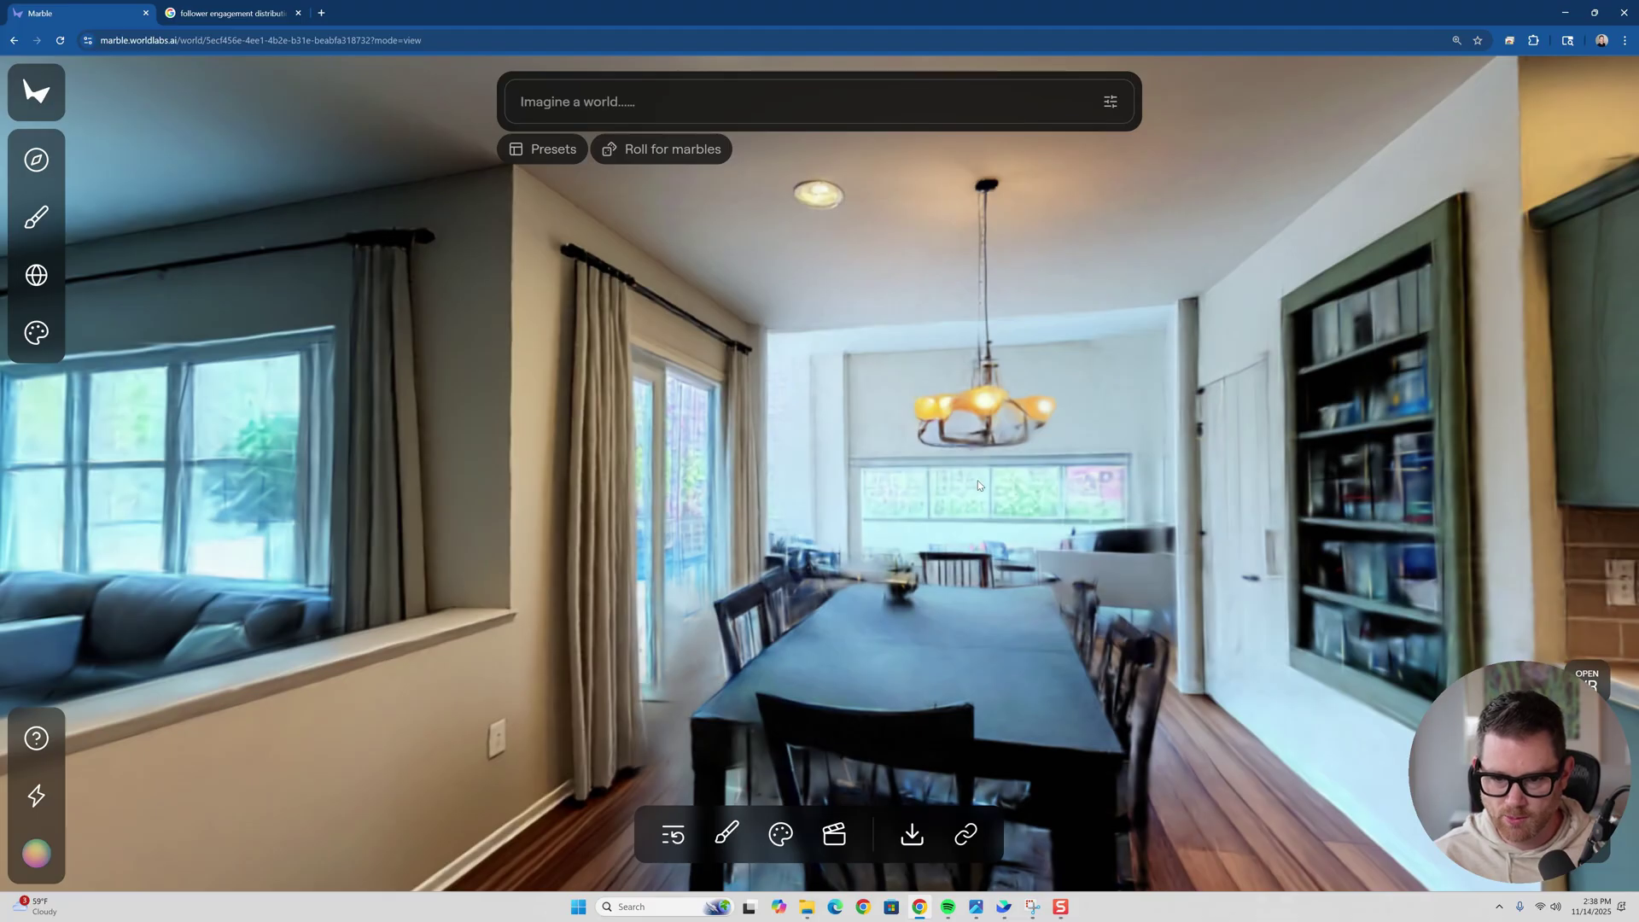
left_click_drag(888, 499, 1307, 511)
left_click_drag(1149, 499, 811, 567)
Go through the doorway beside the refrigerator and examine the side room's door and dark shelf.
key("w")
key("a")
key("w")
scroll(811, 570, "up", 5)
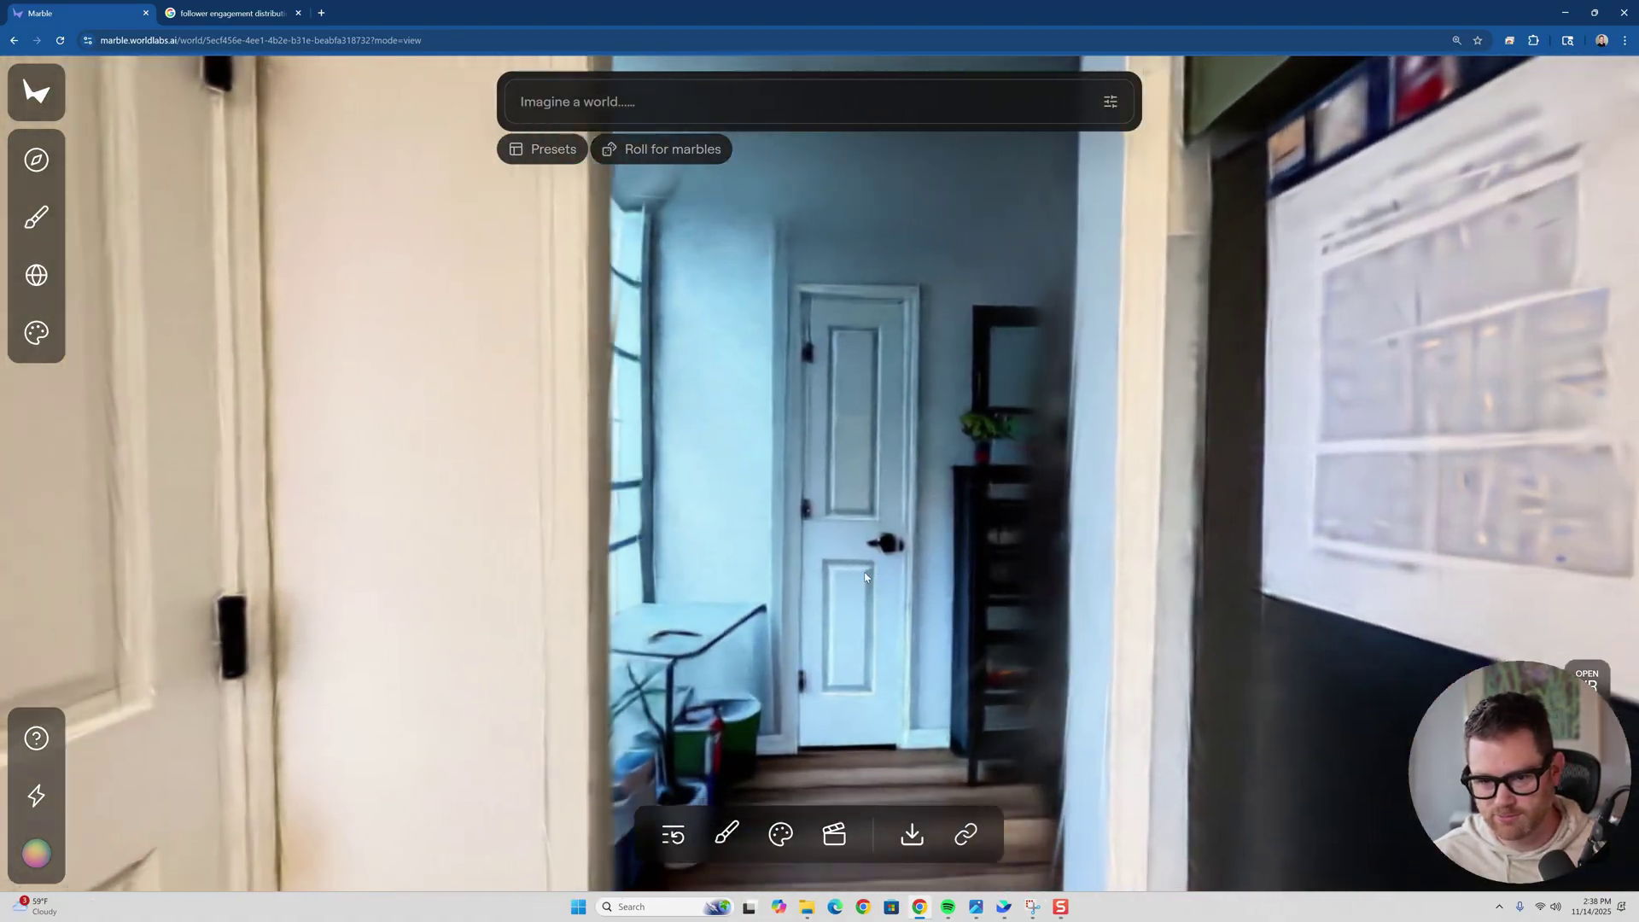
left_click_drag(865, 578, 880, 584)
key("s")
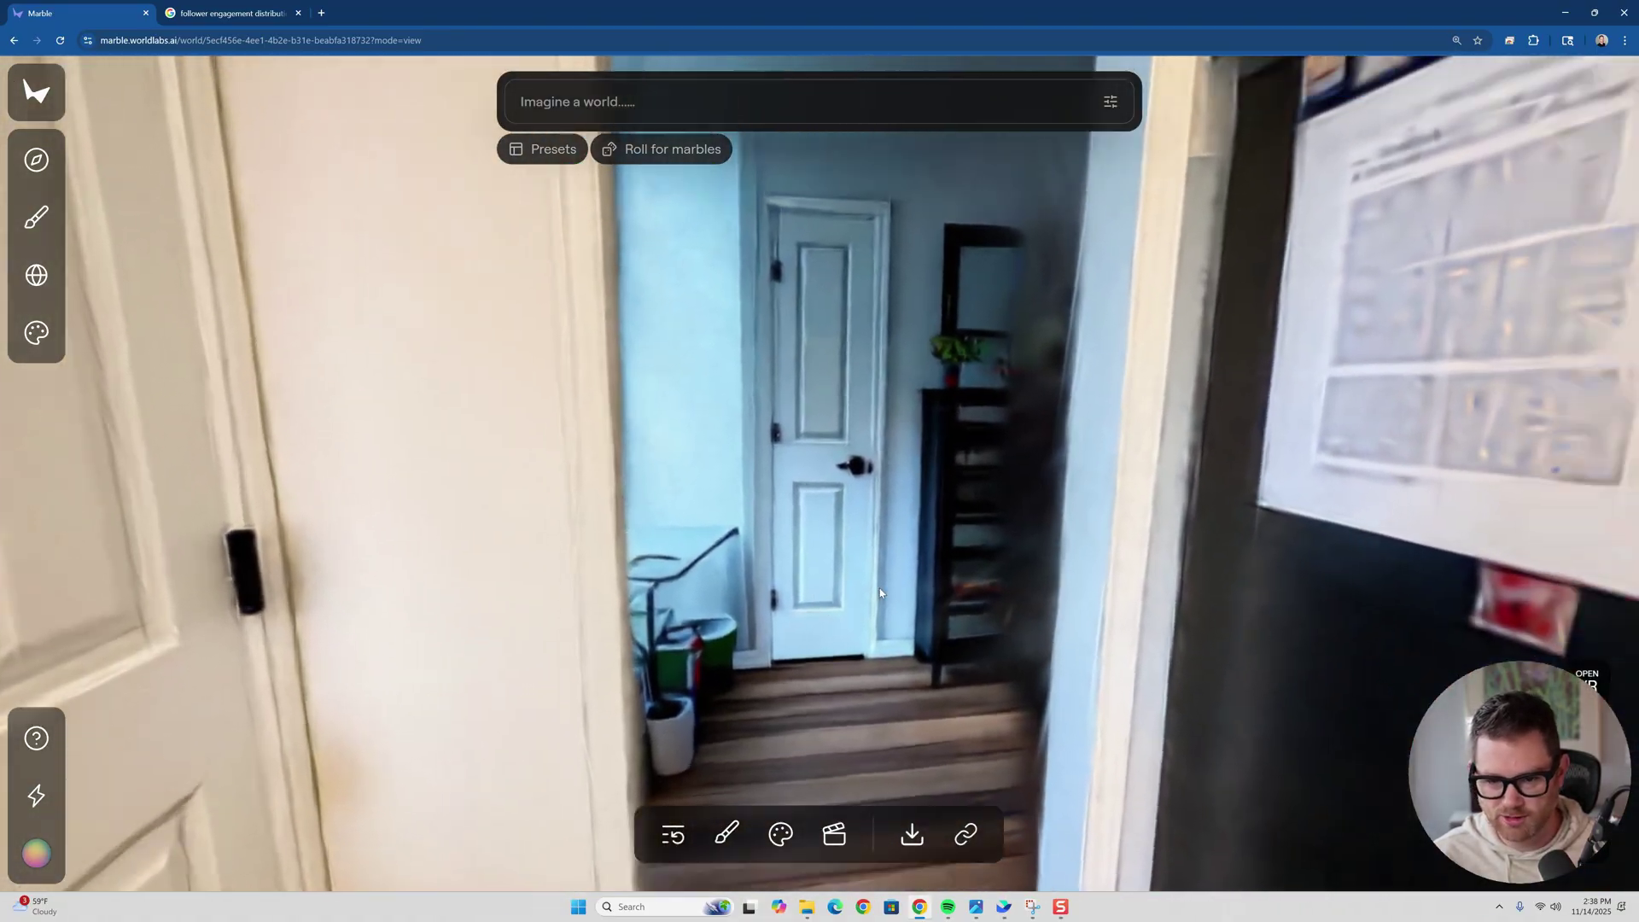
key("w")
scroll(879, 579, "up", 5)
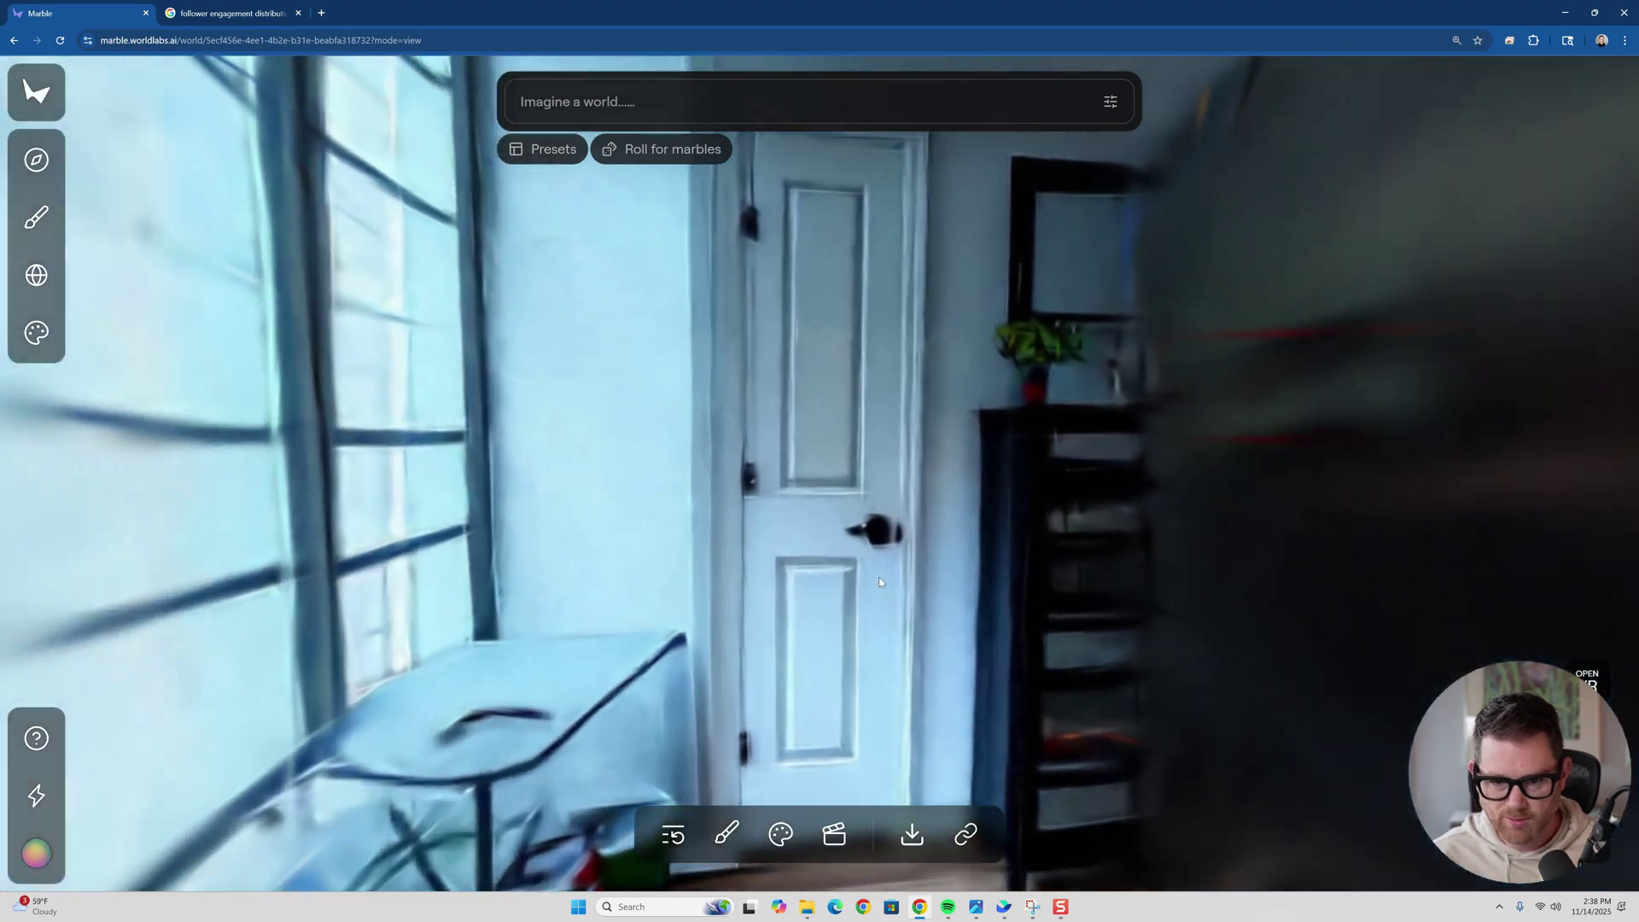
Turn around in the side room and travel back to a floor-level view of the kitchen cabinets and stove.
left_click_drag(879, 581, 333, 921)
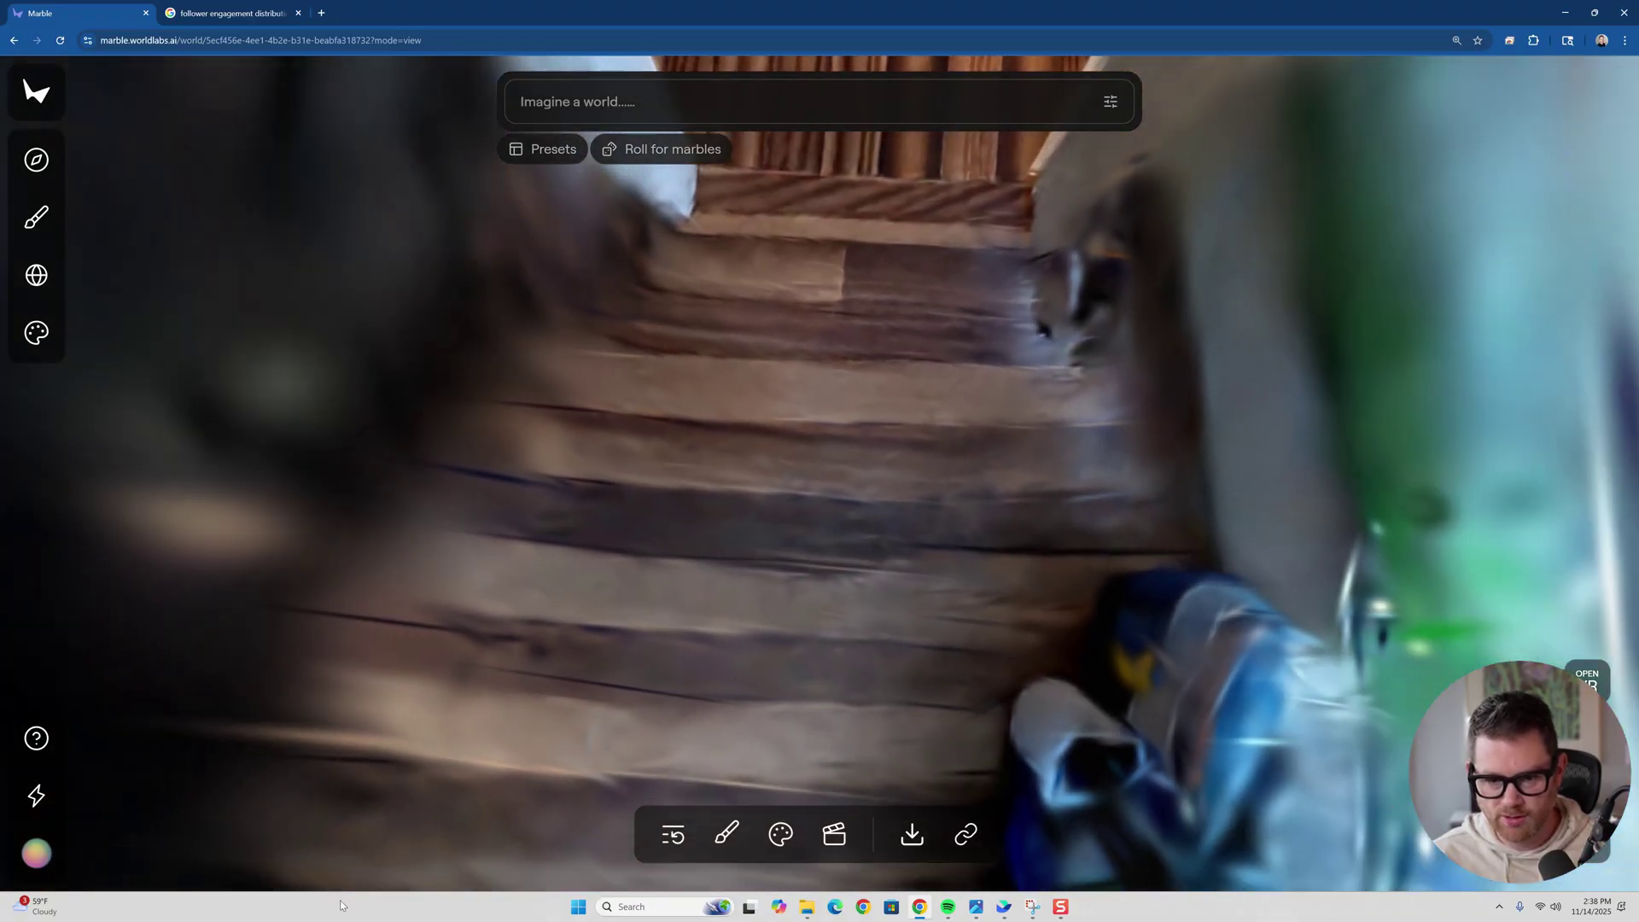
left_click_drag(339, 900, 347, 667)
key("w")
key("w")
key("w")
key("w")
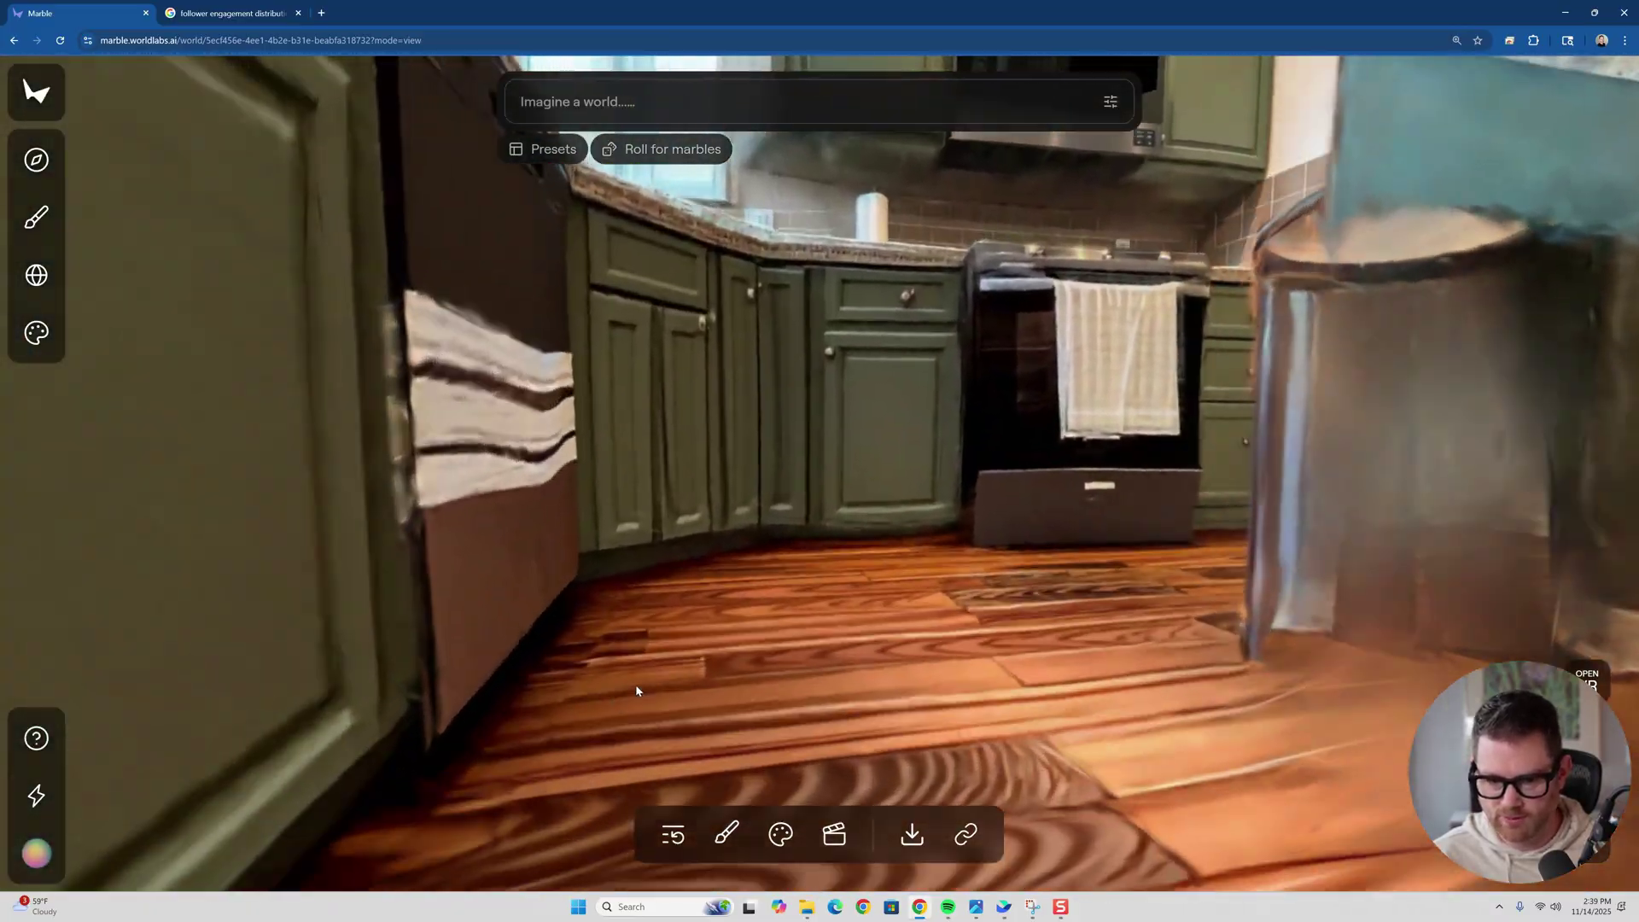
Travel low across the wooden floor out of the kitchen and look back toward it from the living area.
left_click_drag(636, 684, 4, 917)
key("w")
left_click_drag(820, 513, 512, 384)
left_click_drag(1041, 462, 786, 638)
key("w")
key("s")
key("w")
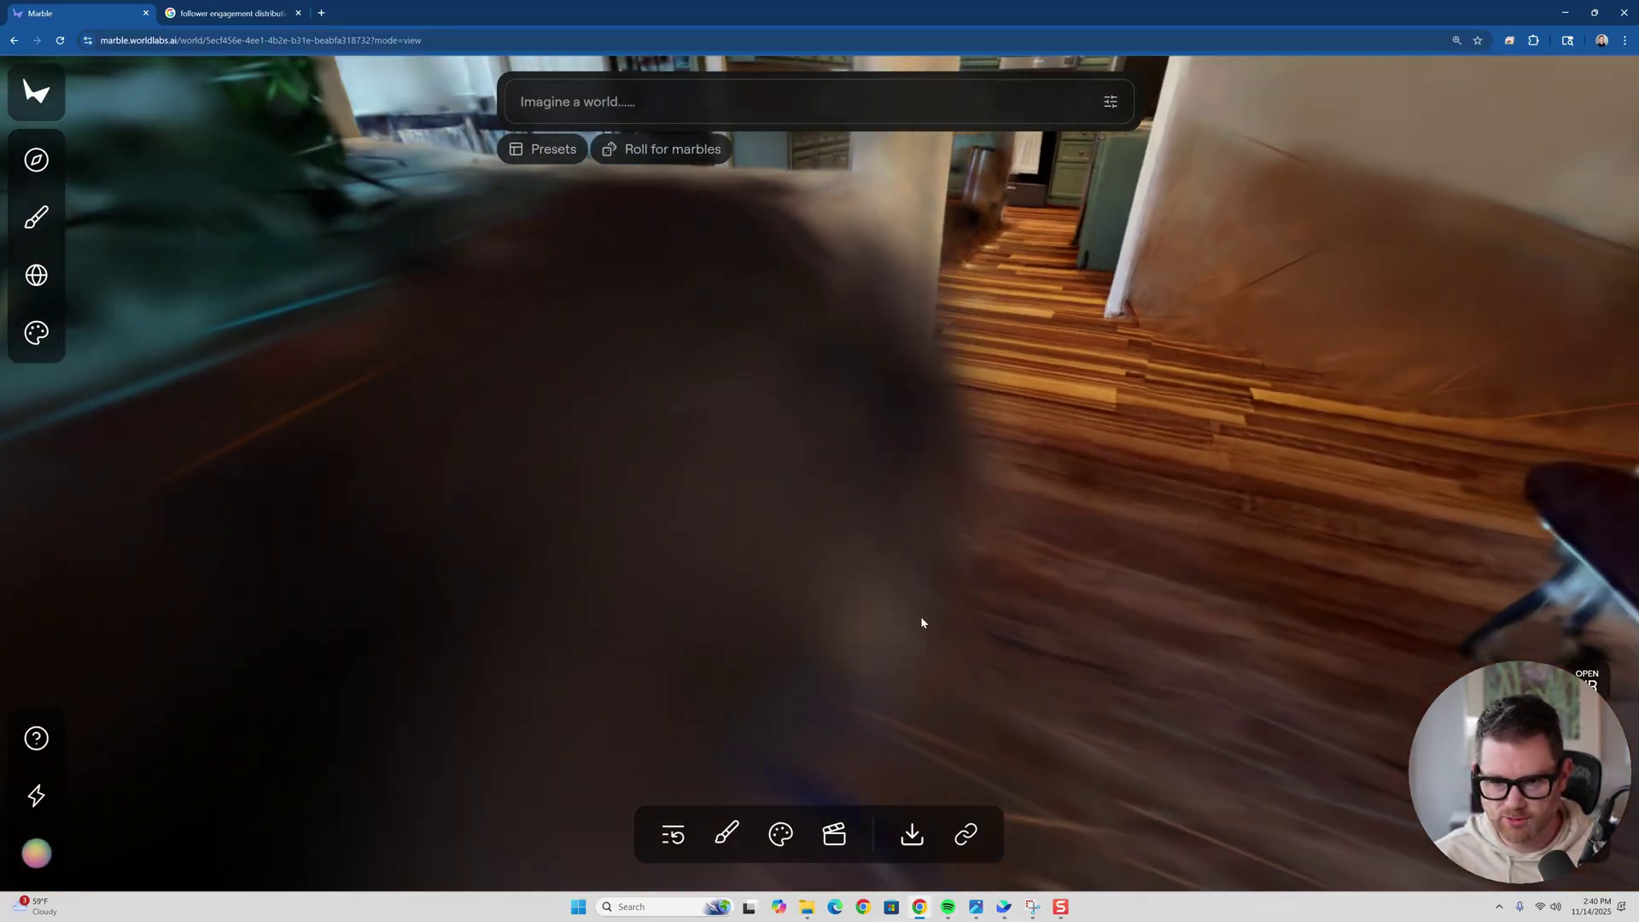
Travel back at floor level to the kitchen aisle between the refrigerator and the island.
left_click_drag(923, 623, 1485, 648)
key("w")
key("w")
key("w")
key("a")
key("w")
key("w")
key("a")
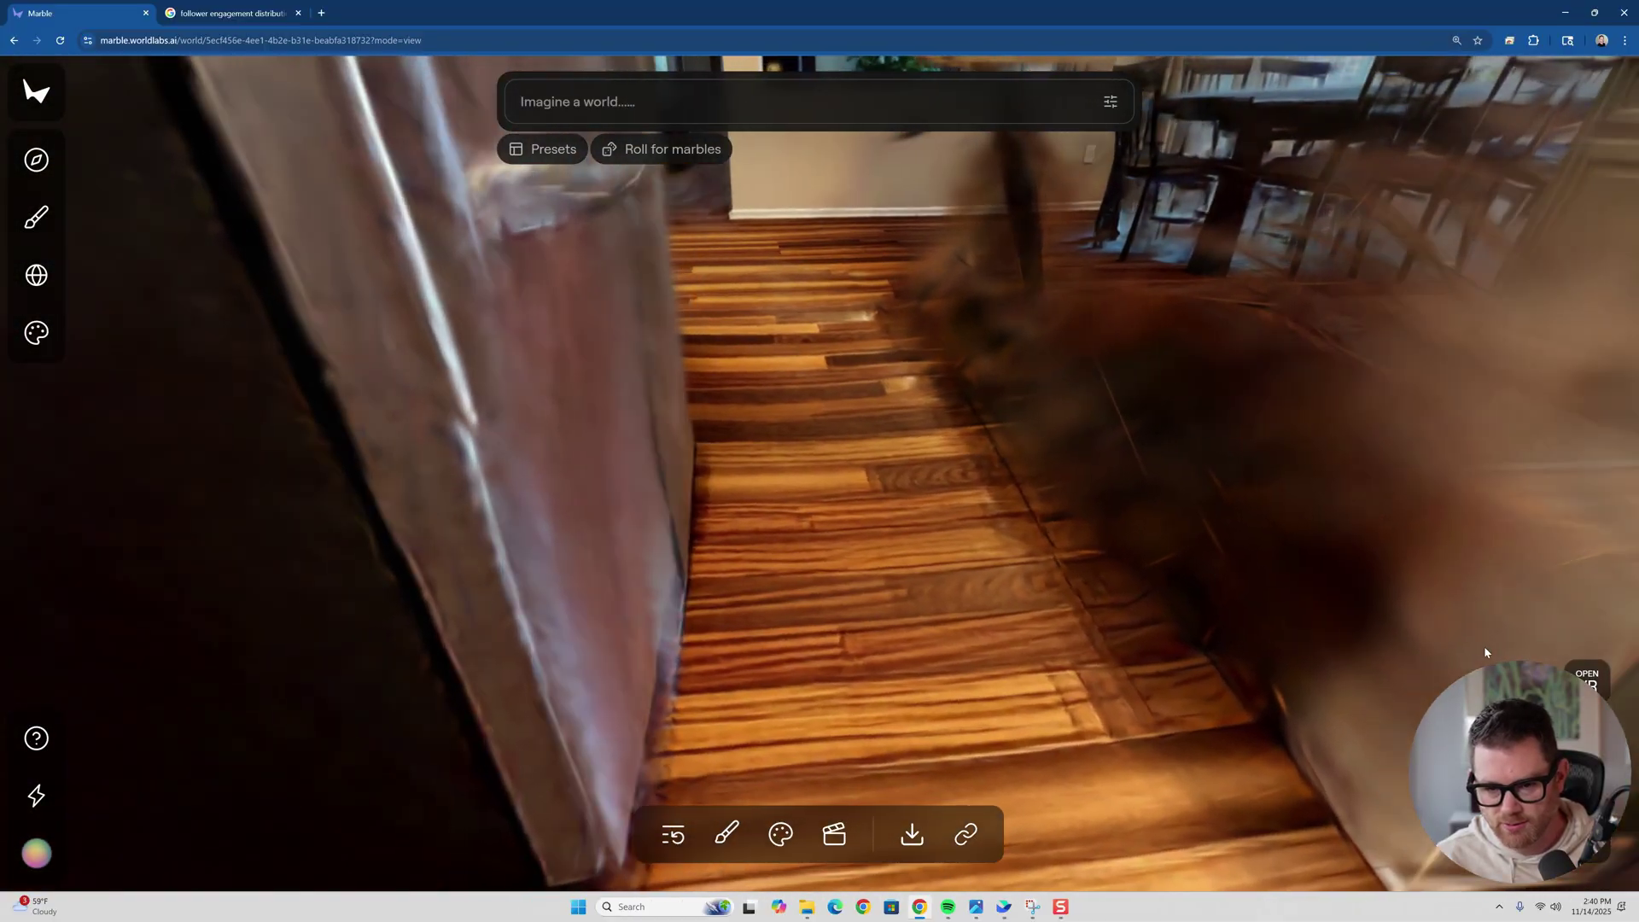
Fly through the rooms and rise to a high viewpoint overlooking the kitchen's sink, stove and pantry door.
left_click_drag(1485, 647, 51, 546)
key("w")
key("w")
key("s")
key("w")
key("s")
key("d")
key("w")
key("w")
key("w")
key("e")
key("q")
key("q")
key("w")
key("e")
key("a")
key("w")
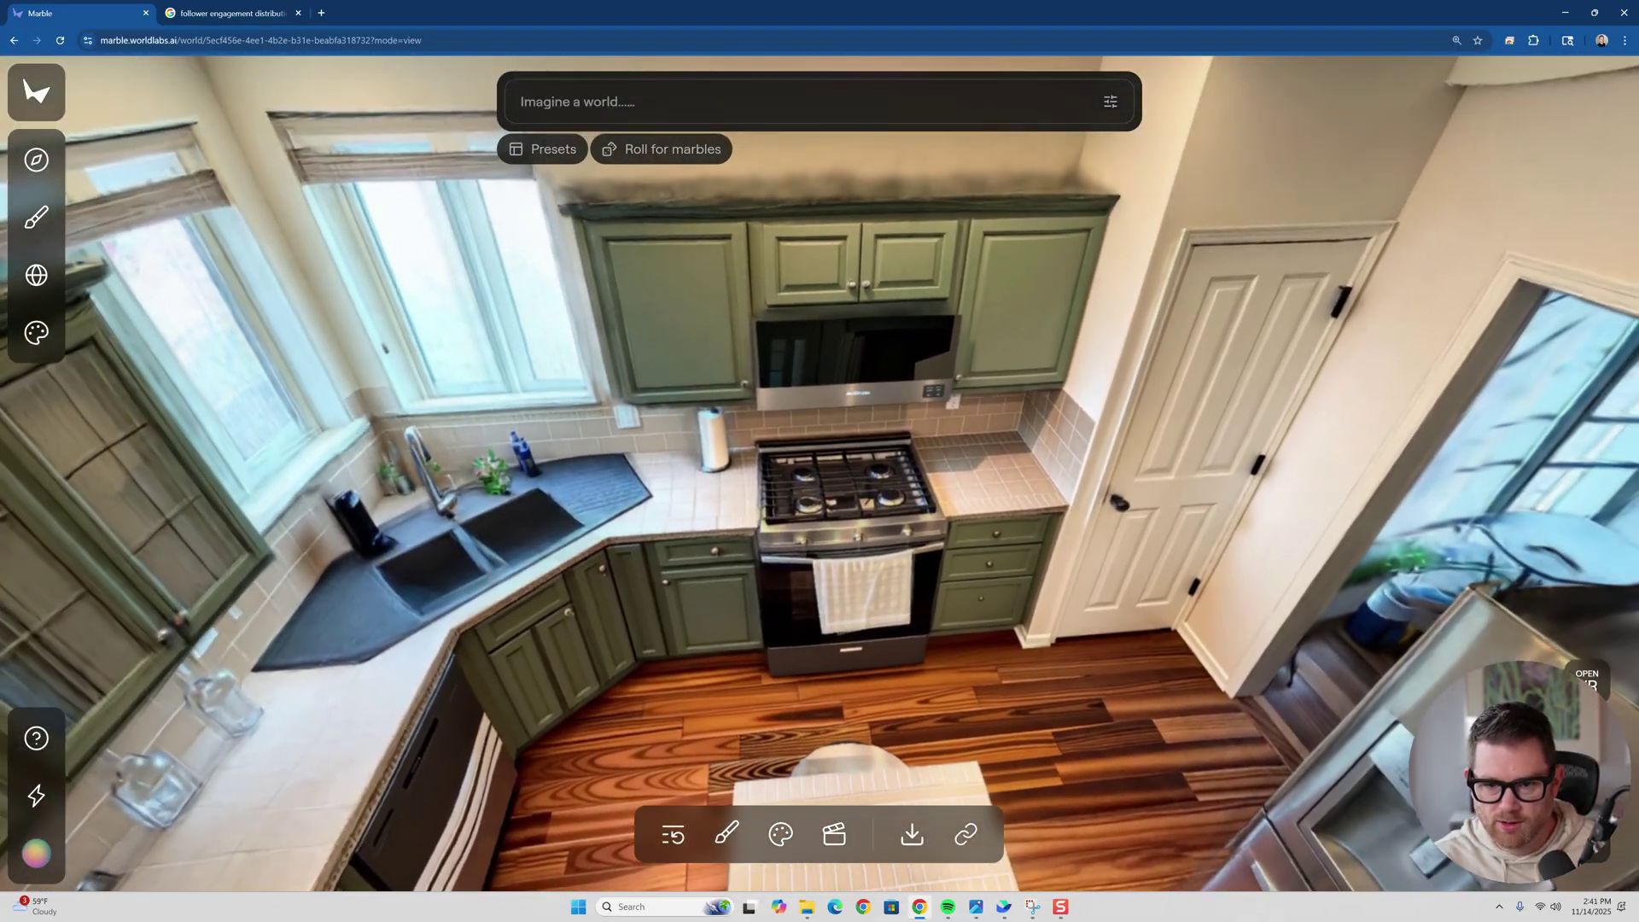
View the ceiling lights, living room opening and dining area from the raised viewpoint.
left_click_drag(51, 666, 537, 554)
key("a")
key("w")
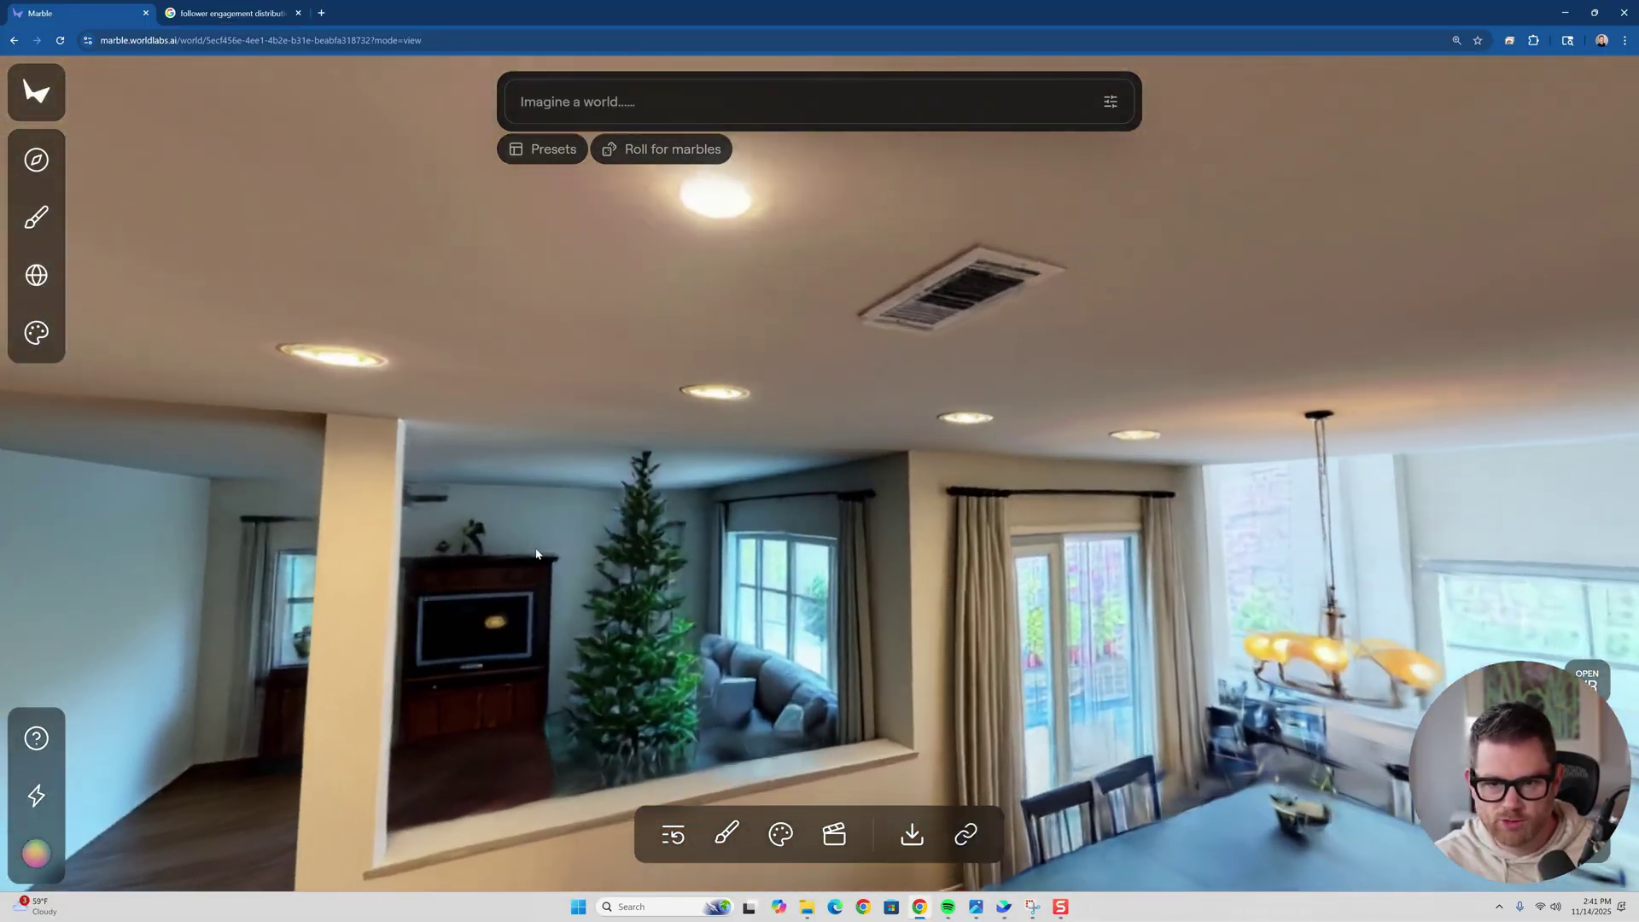
Turn from the dining area to the kitchen and back out through the building to an exterior viewpoint above its ceiling.
key("Right")
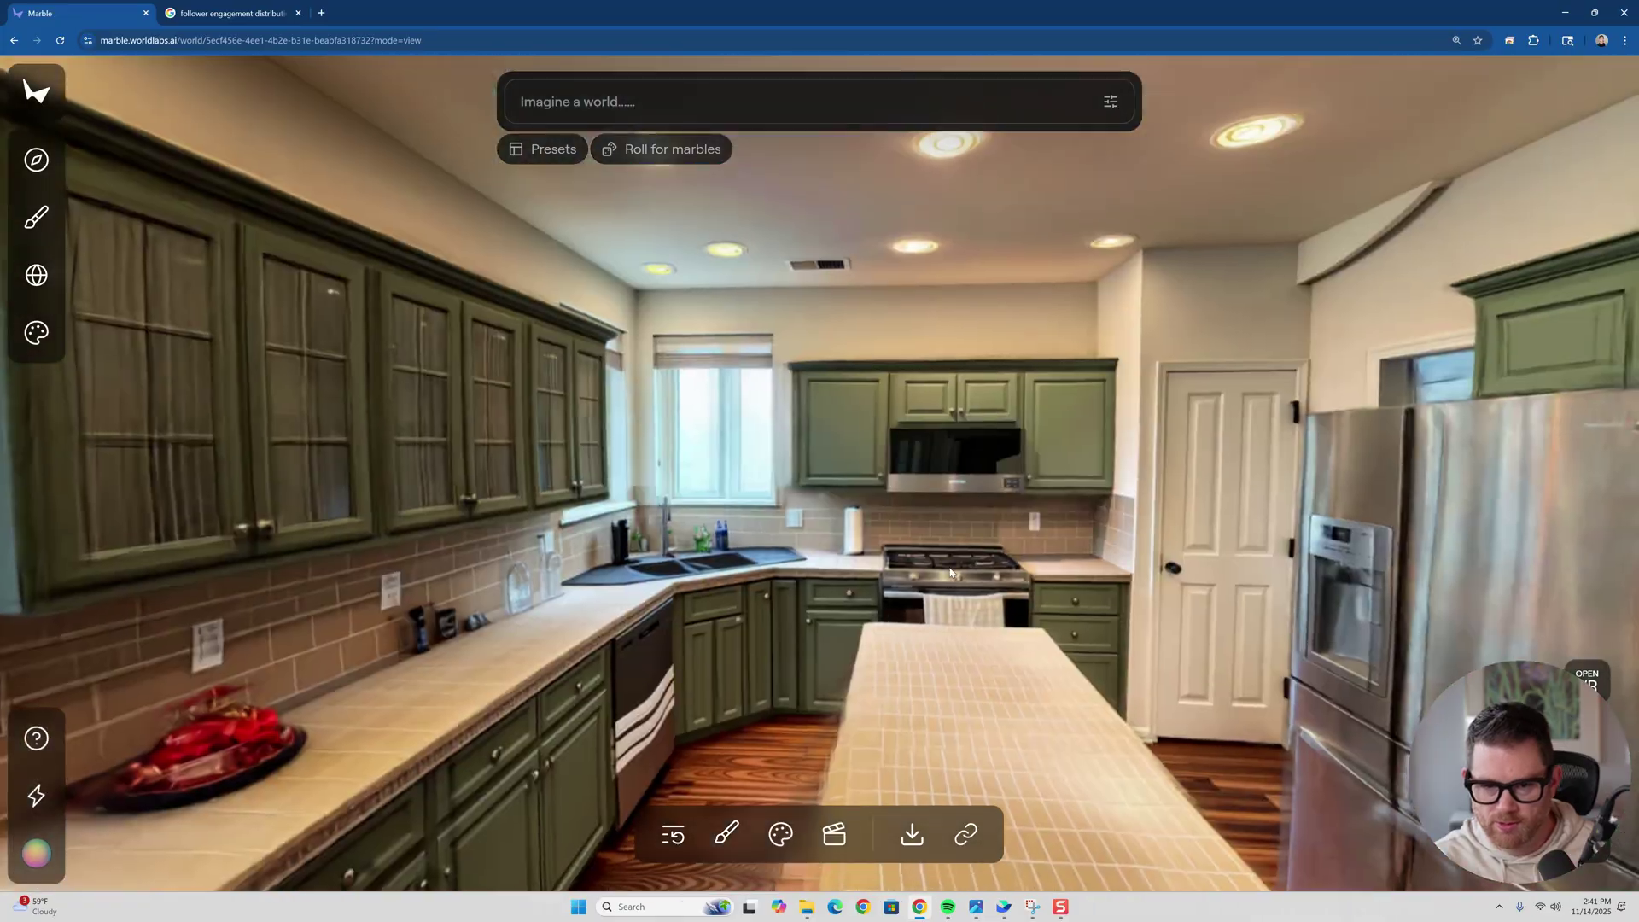
left_click_drag(950, 568, 674, 392)
key("s")
key("s")
key("s")
left_click_drag(896, 425, 642, 377)
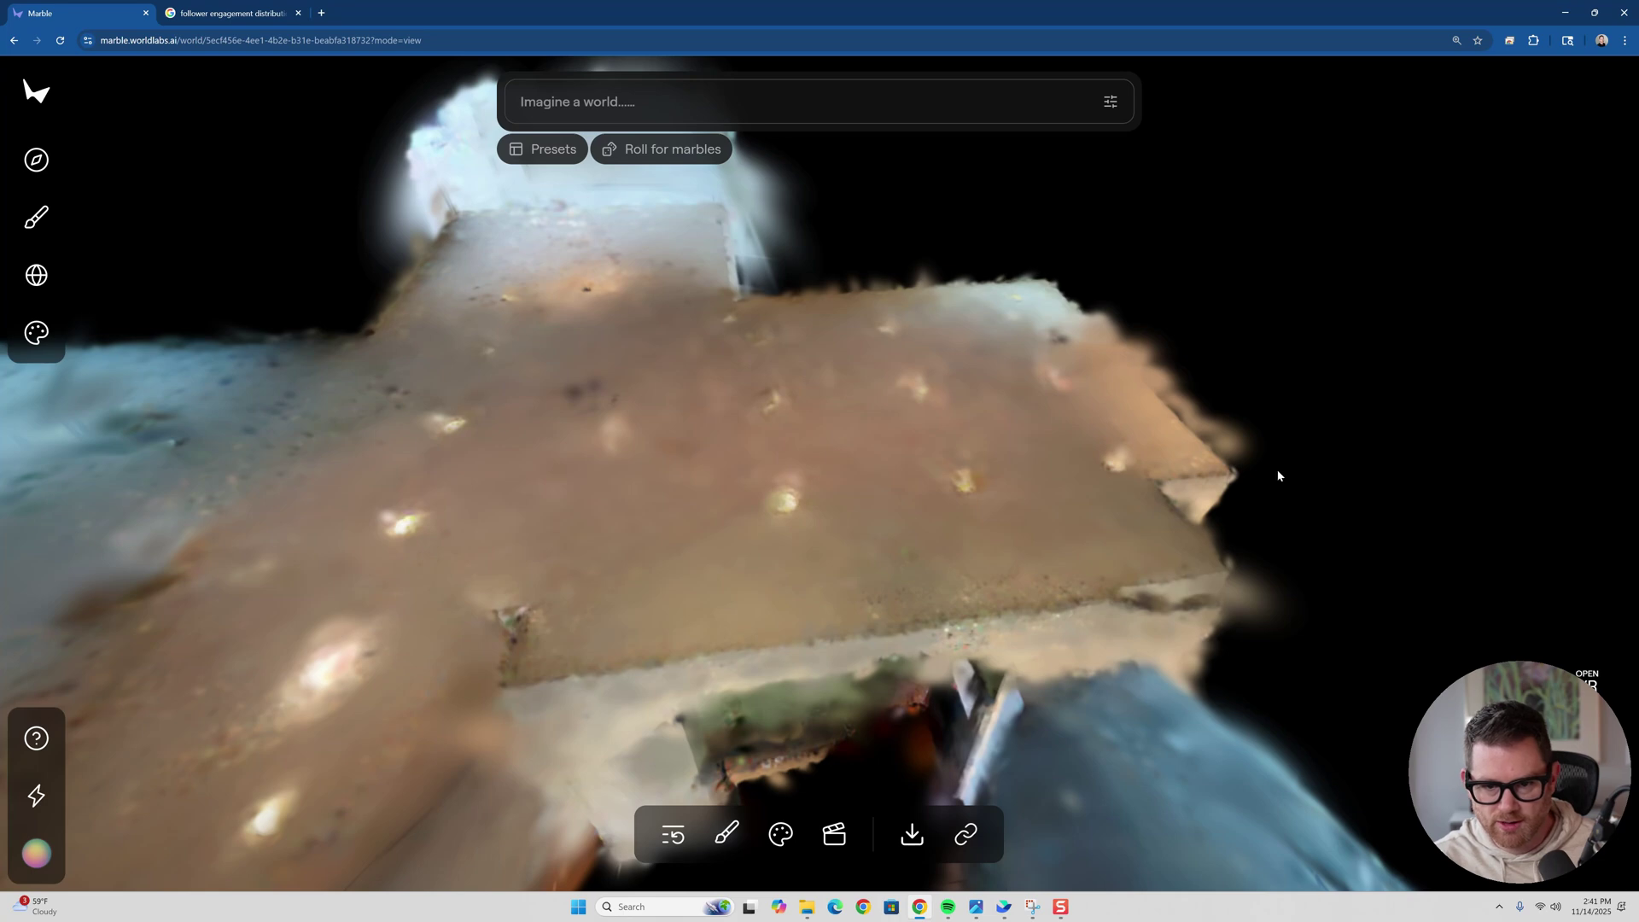
Examine the outer shape of the generated building from above, from several angles around the kitchen and adjoining rooms.
left_click_drag(1278, 475, 1263, 438)
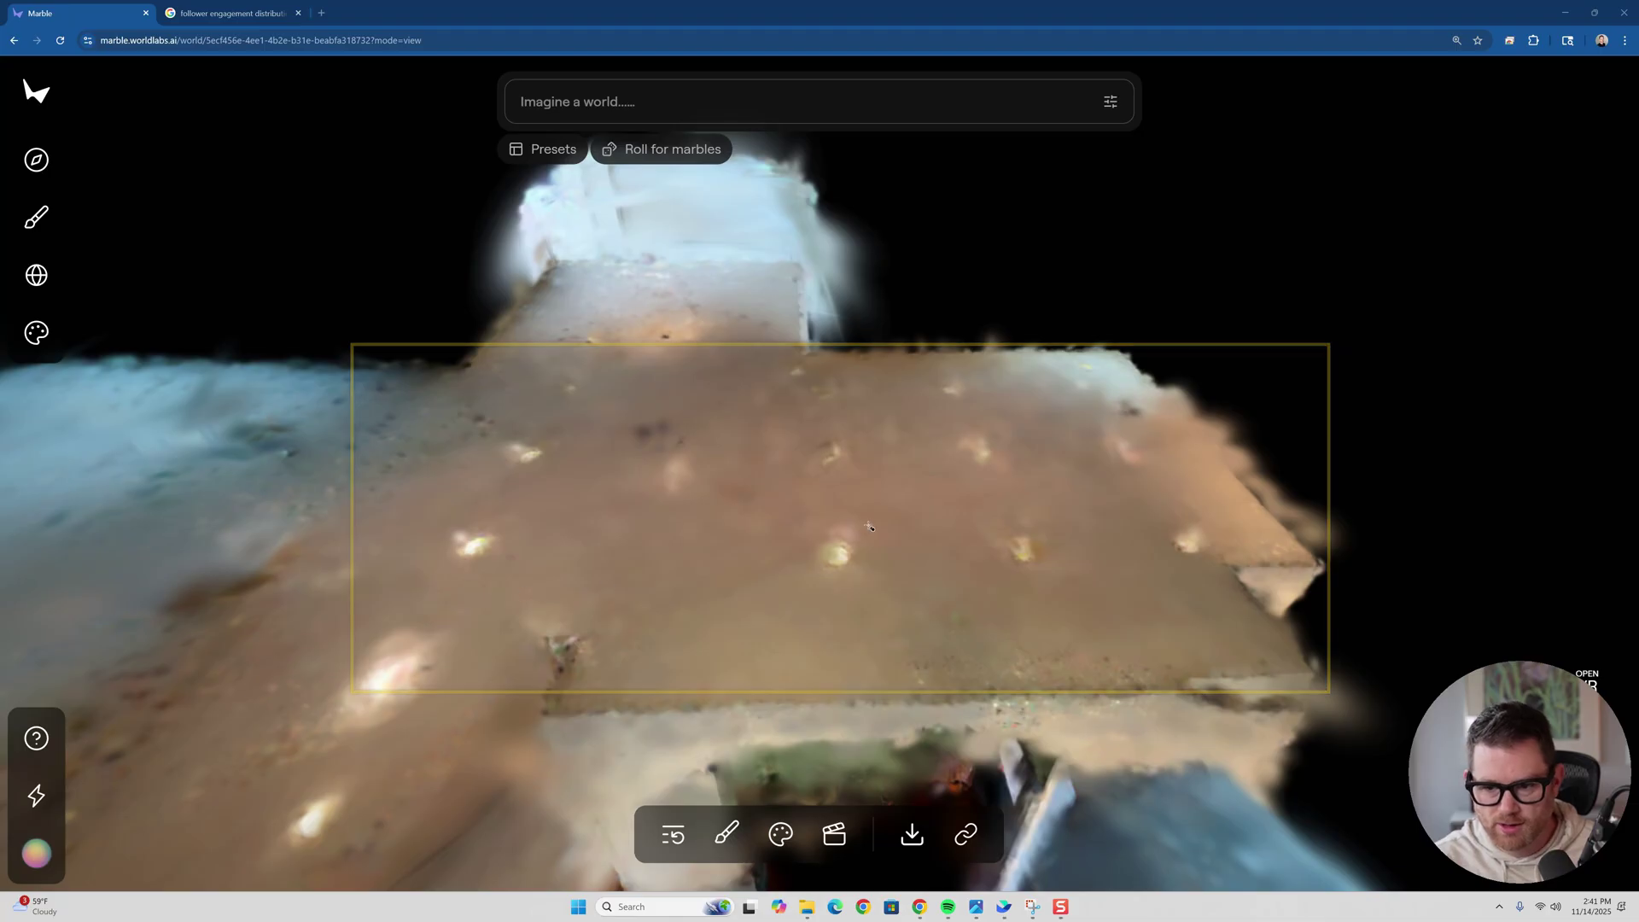
mouse_move(1221, 555)
left_mouse_down()
mouse_move(1300, 513)
mouse_move(1354, 513)
mouse_move(1232, 573)
left_mouse_up()
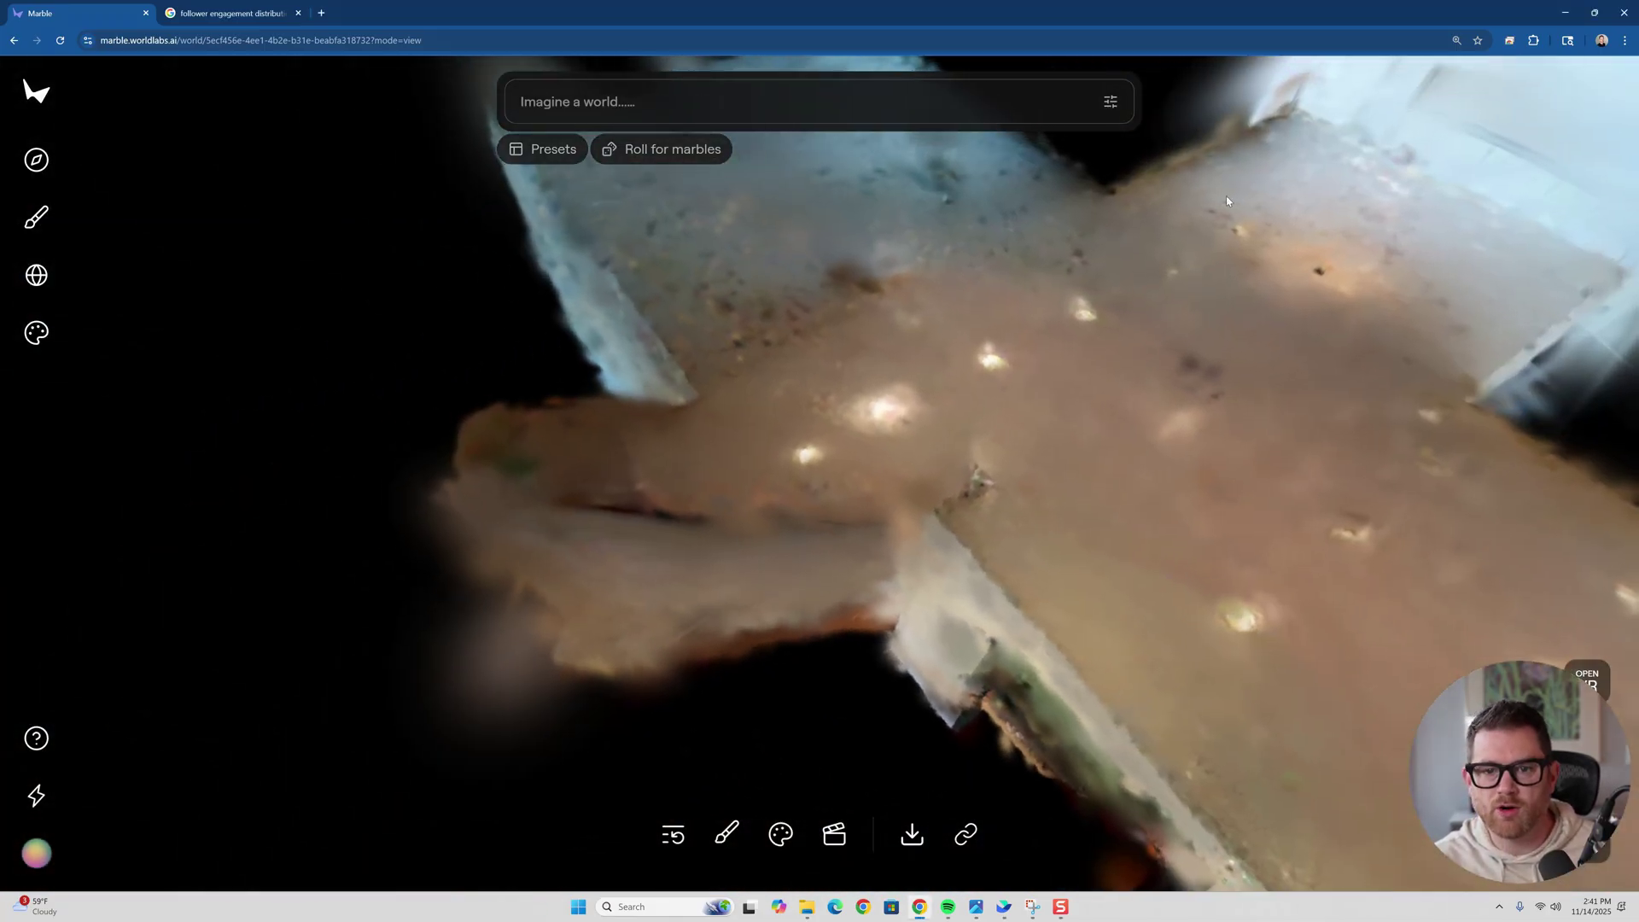
left_click_drag(1263, 256, 1463, 330)
left_click_drag(1116, 421, 957, 301)
key("w")
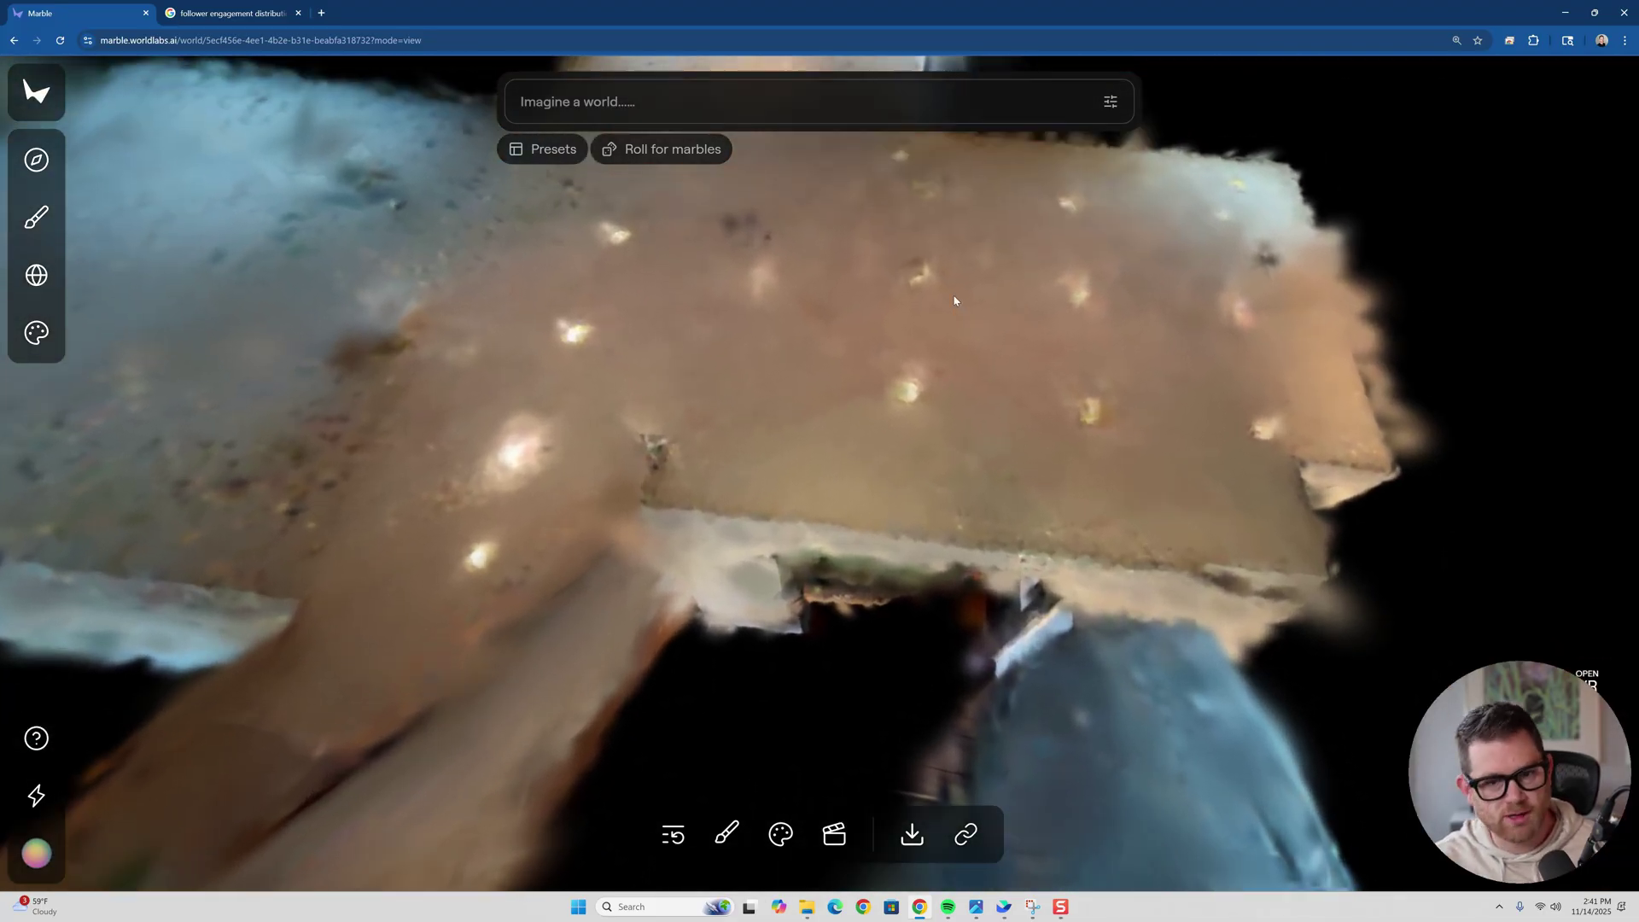
Fly back inside through the ceiling and view the refrigerator, pantry door and coffee maker across the island.
key("w")
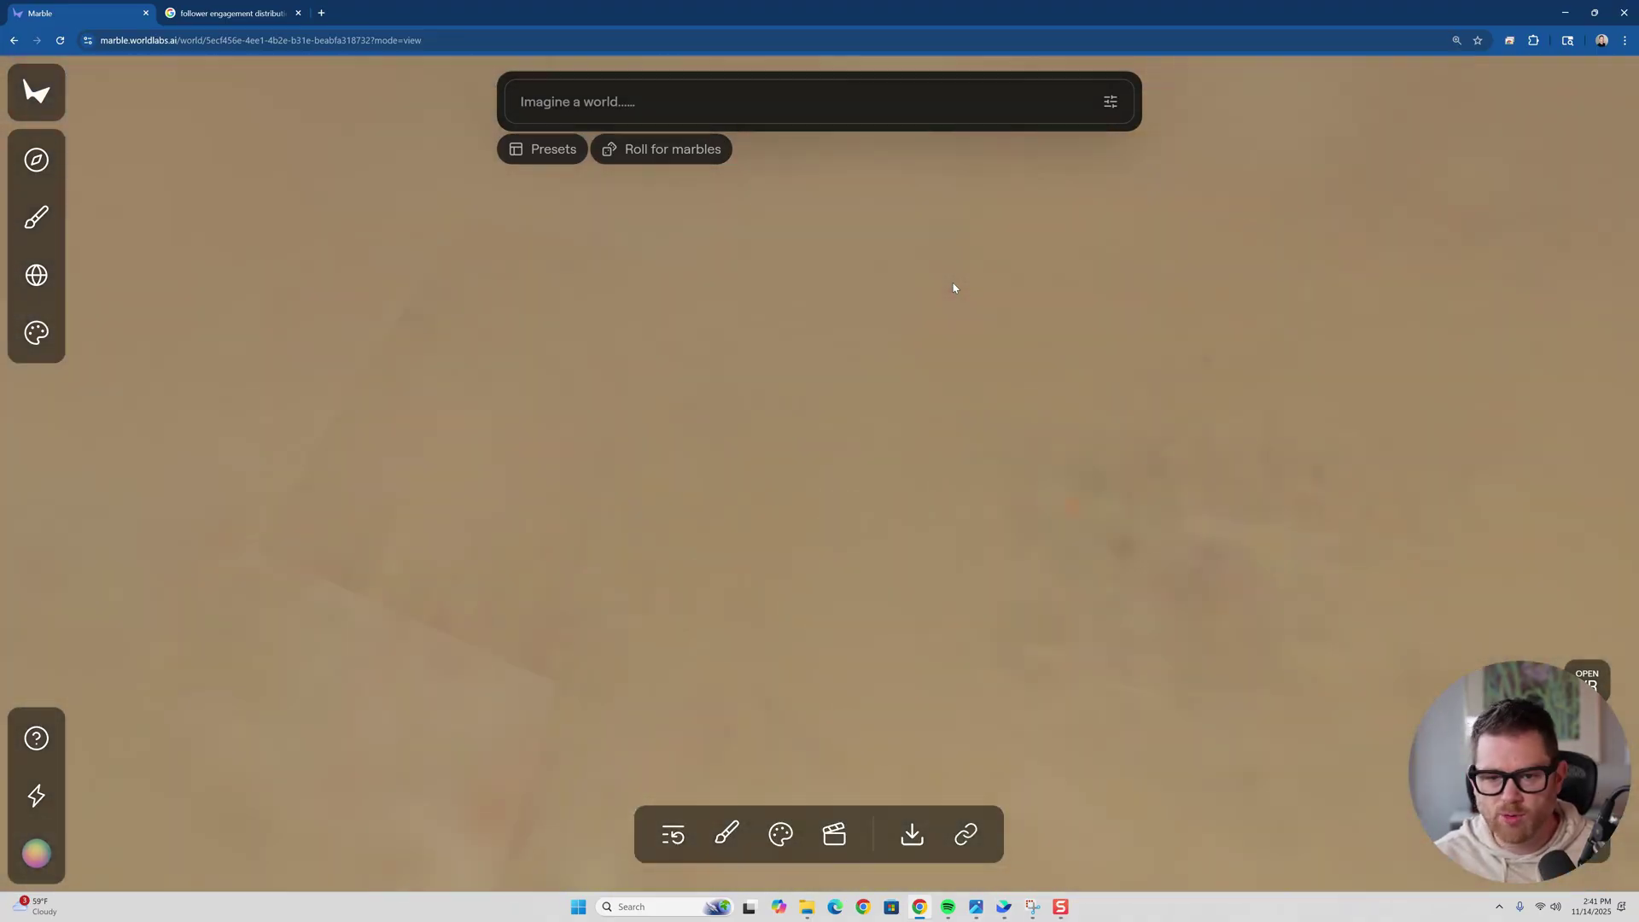
key("w")
left_click_drag(954, 286, 393, 177)
key("w")
key("a")
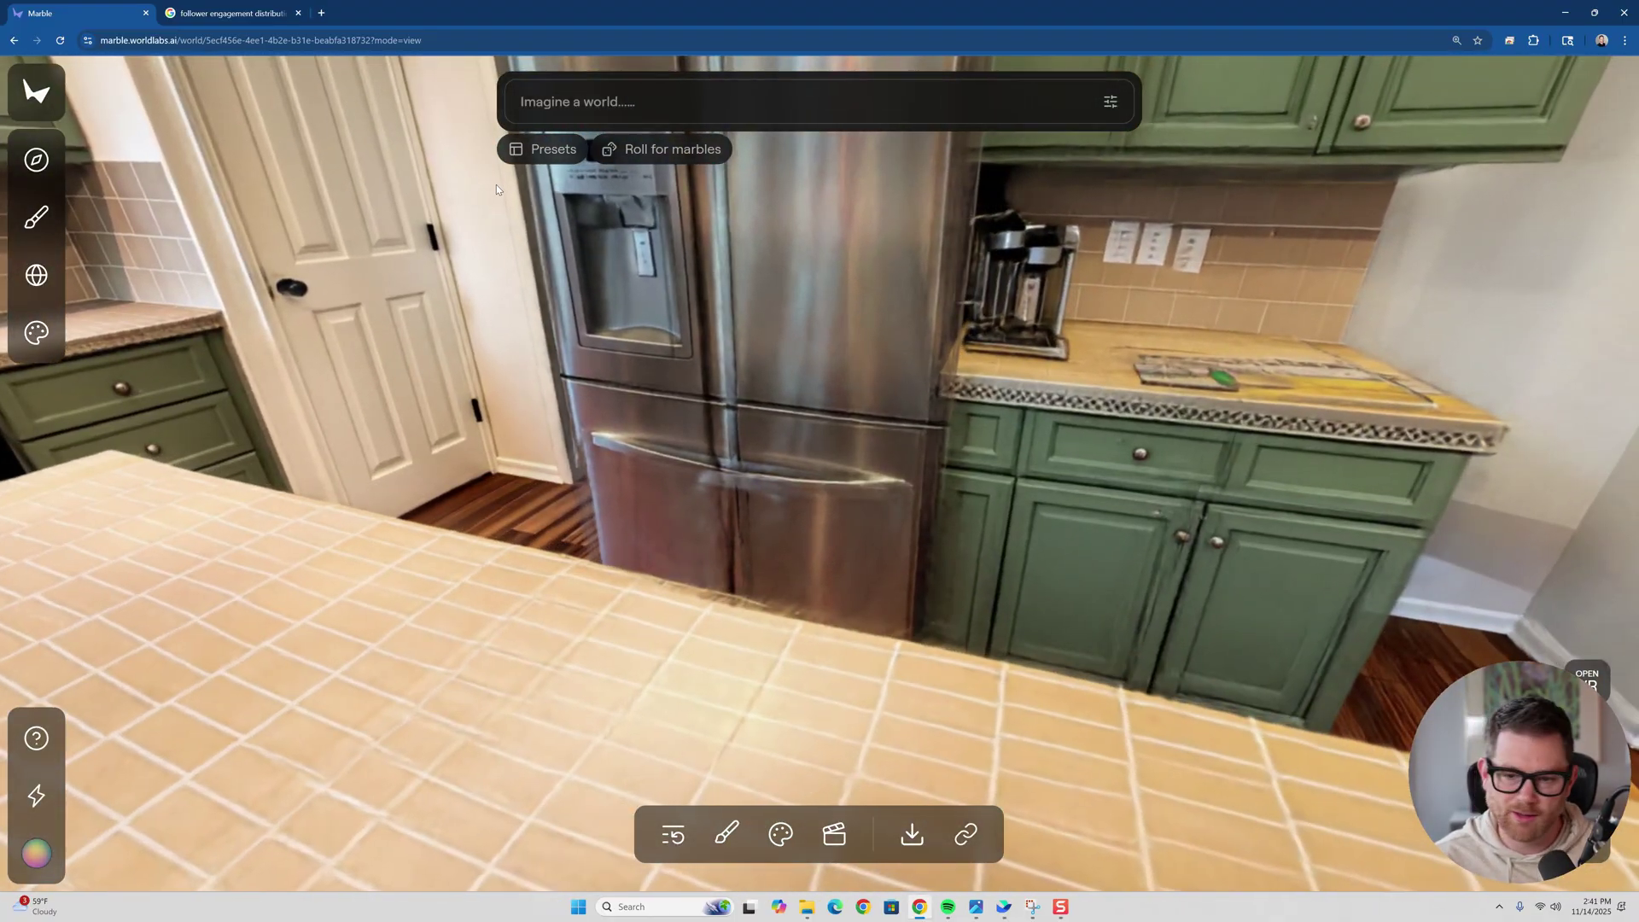
left_click_drag(496, 185, 486, 147)
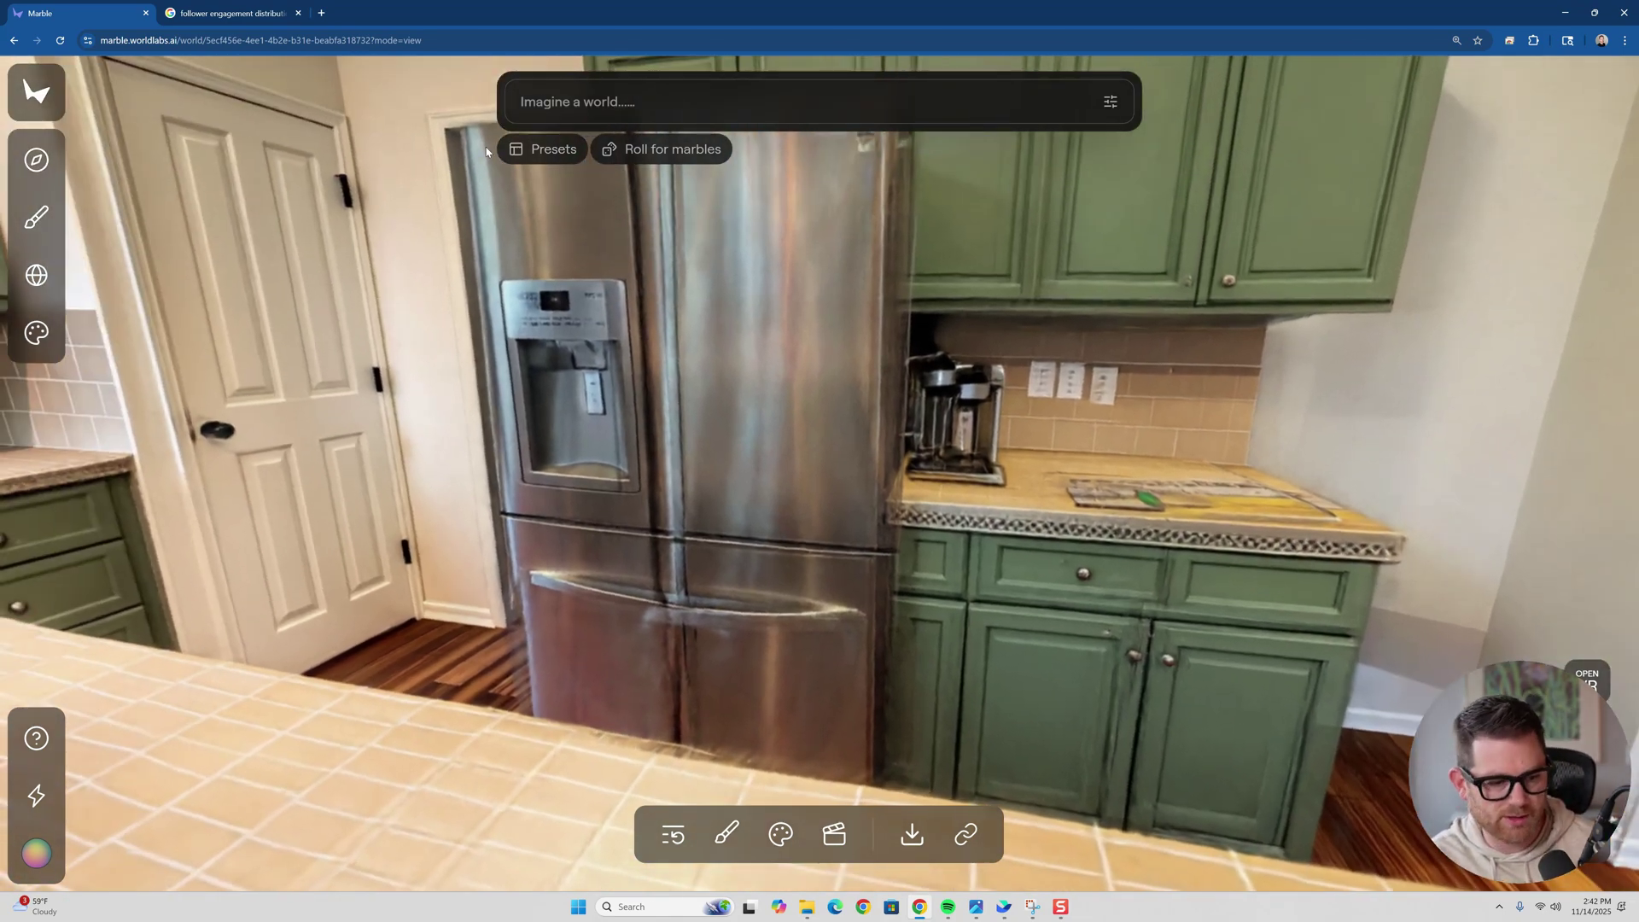
View the whole kitchen and its stove, and turn around to the living room opening and dining table.
left_click_drag(459, 261, 805, 217)
key("w")
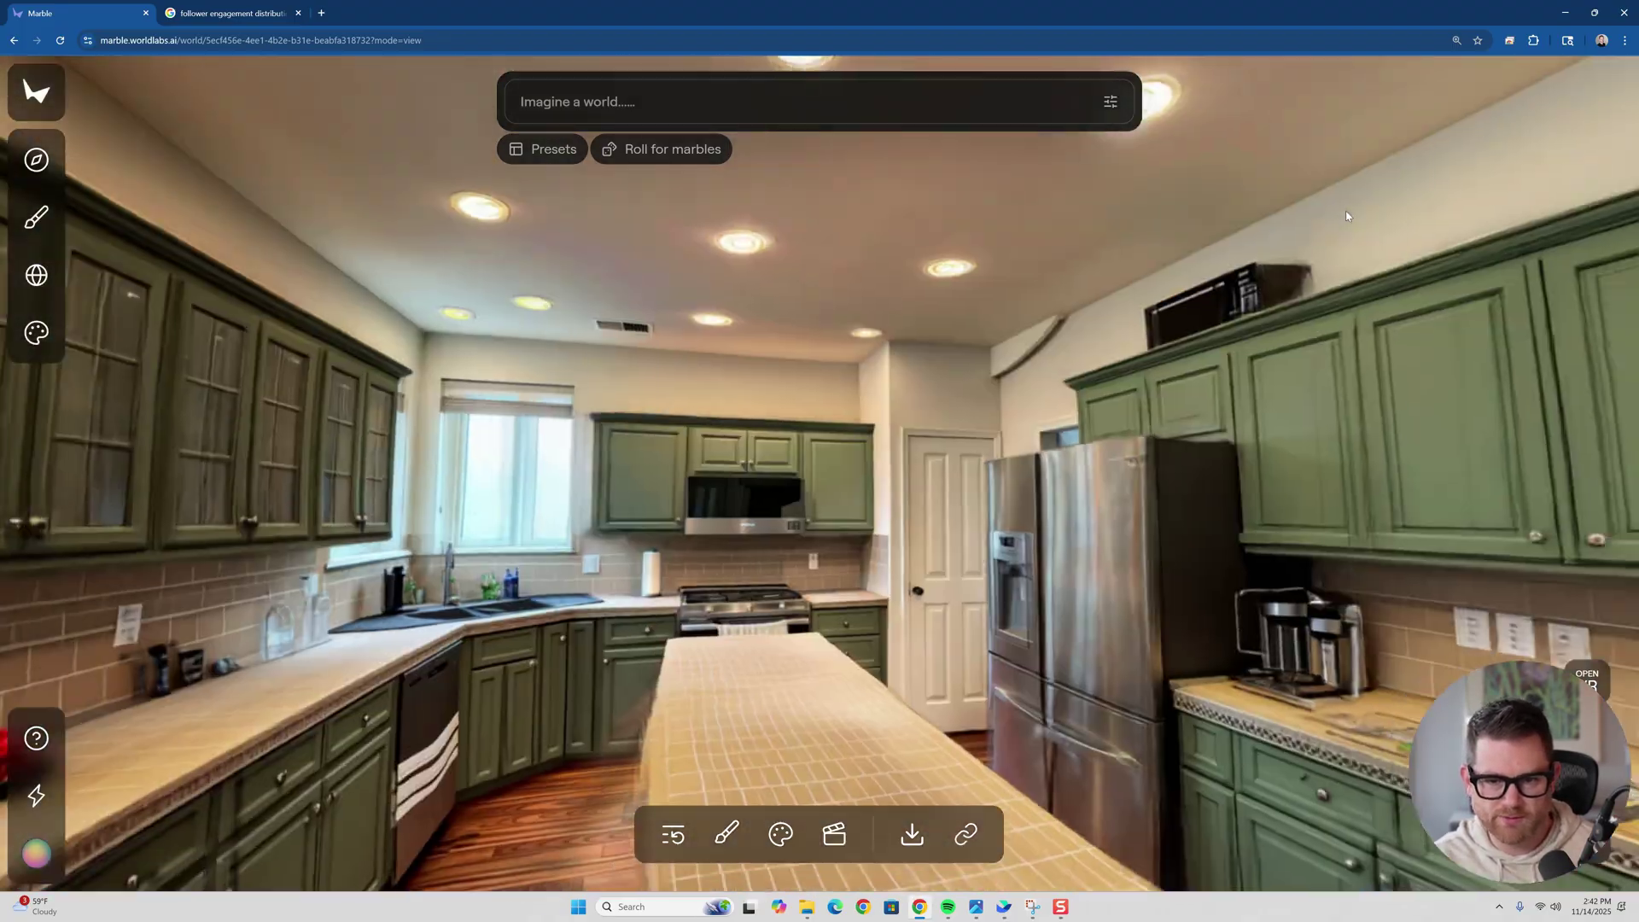
scroll(1394, 223, "up", 5)
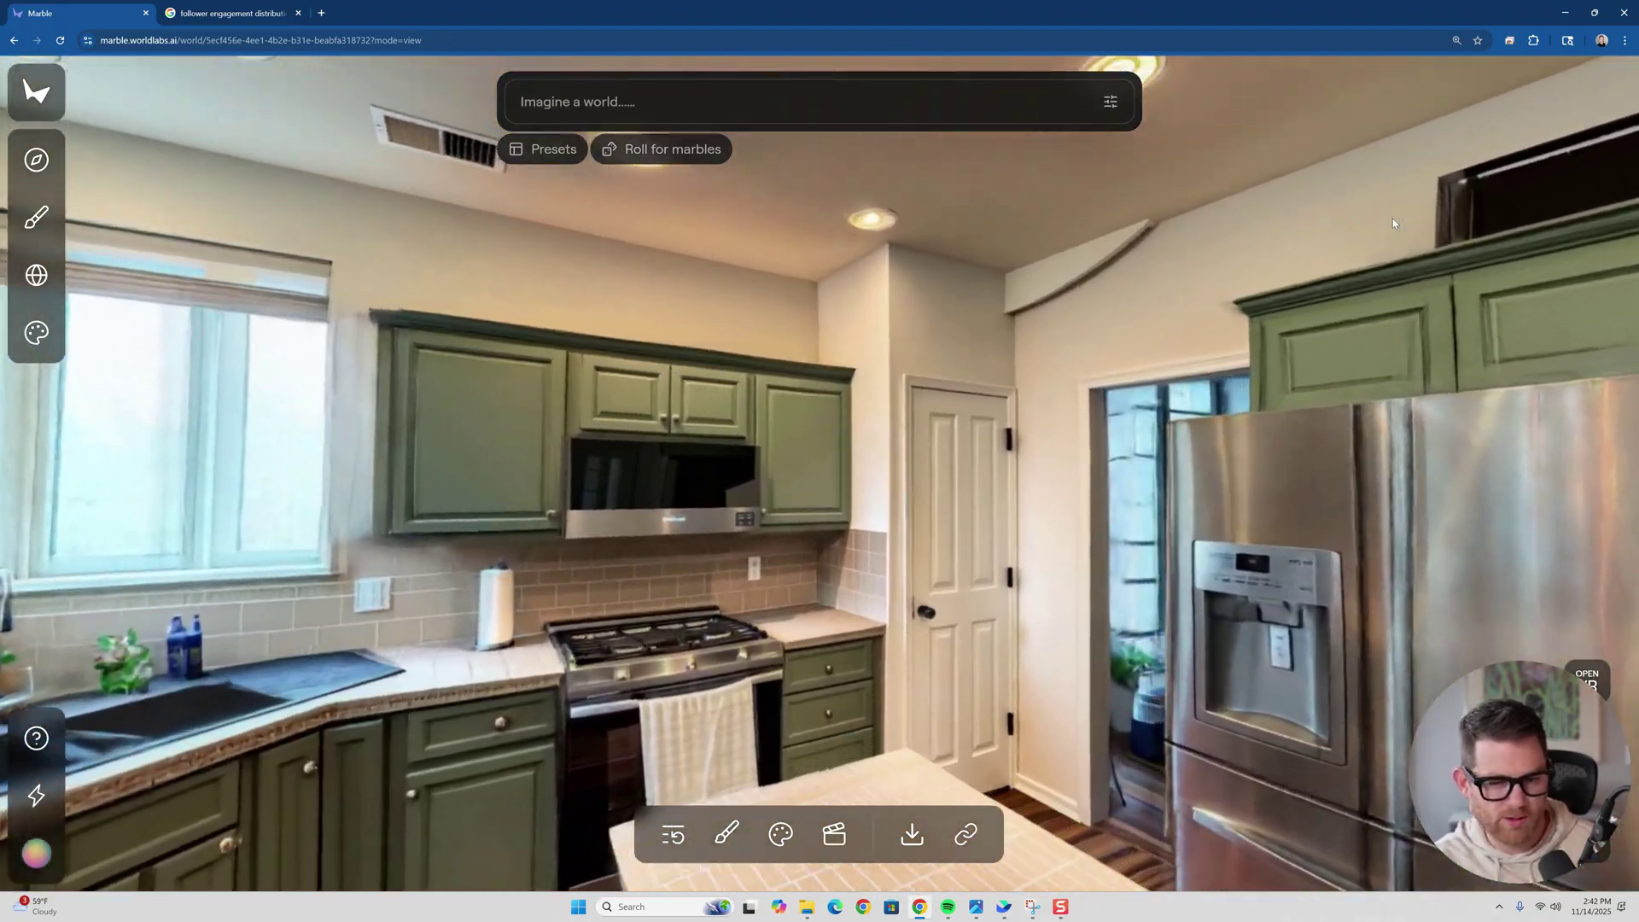
left_click_drag(1393, 223, 816, 228)
key("w")
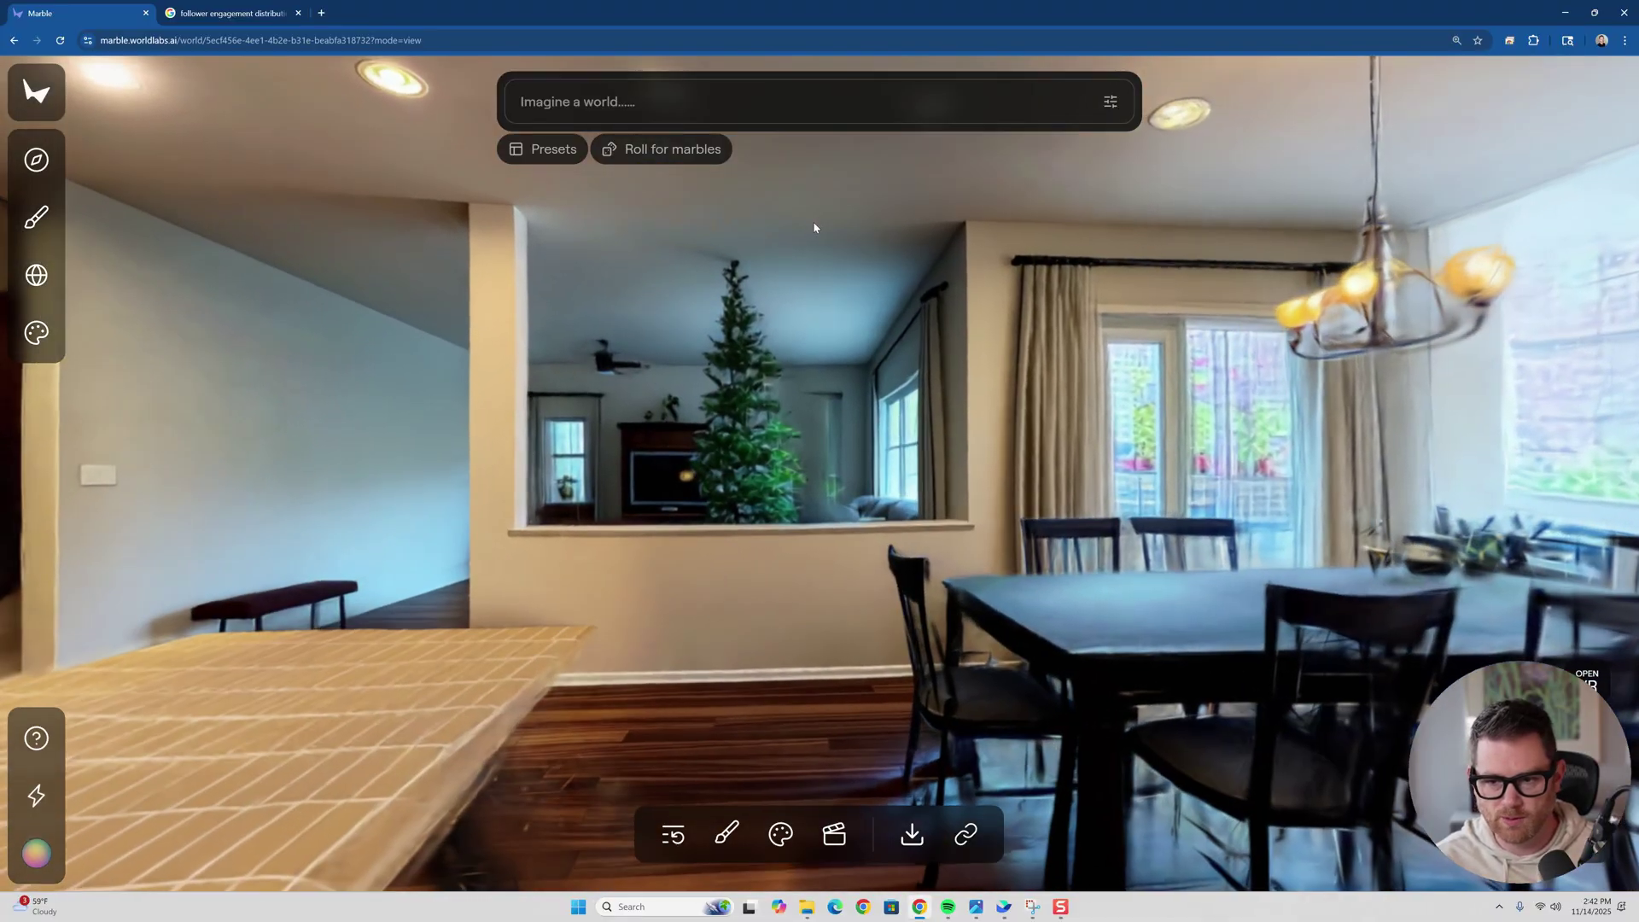
scroll(814, 228, "up", 3)
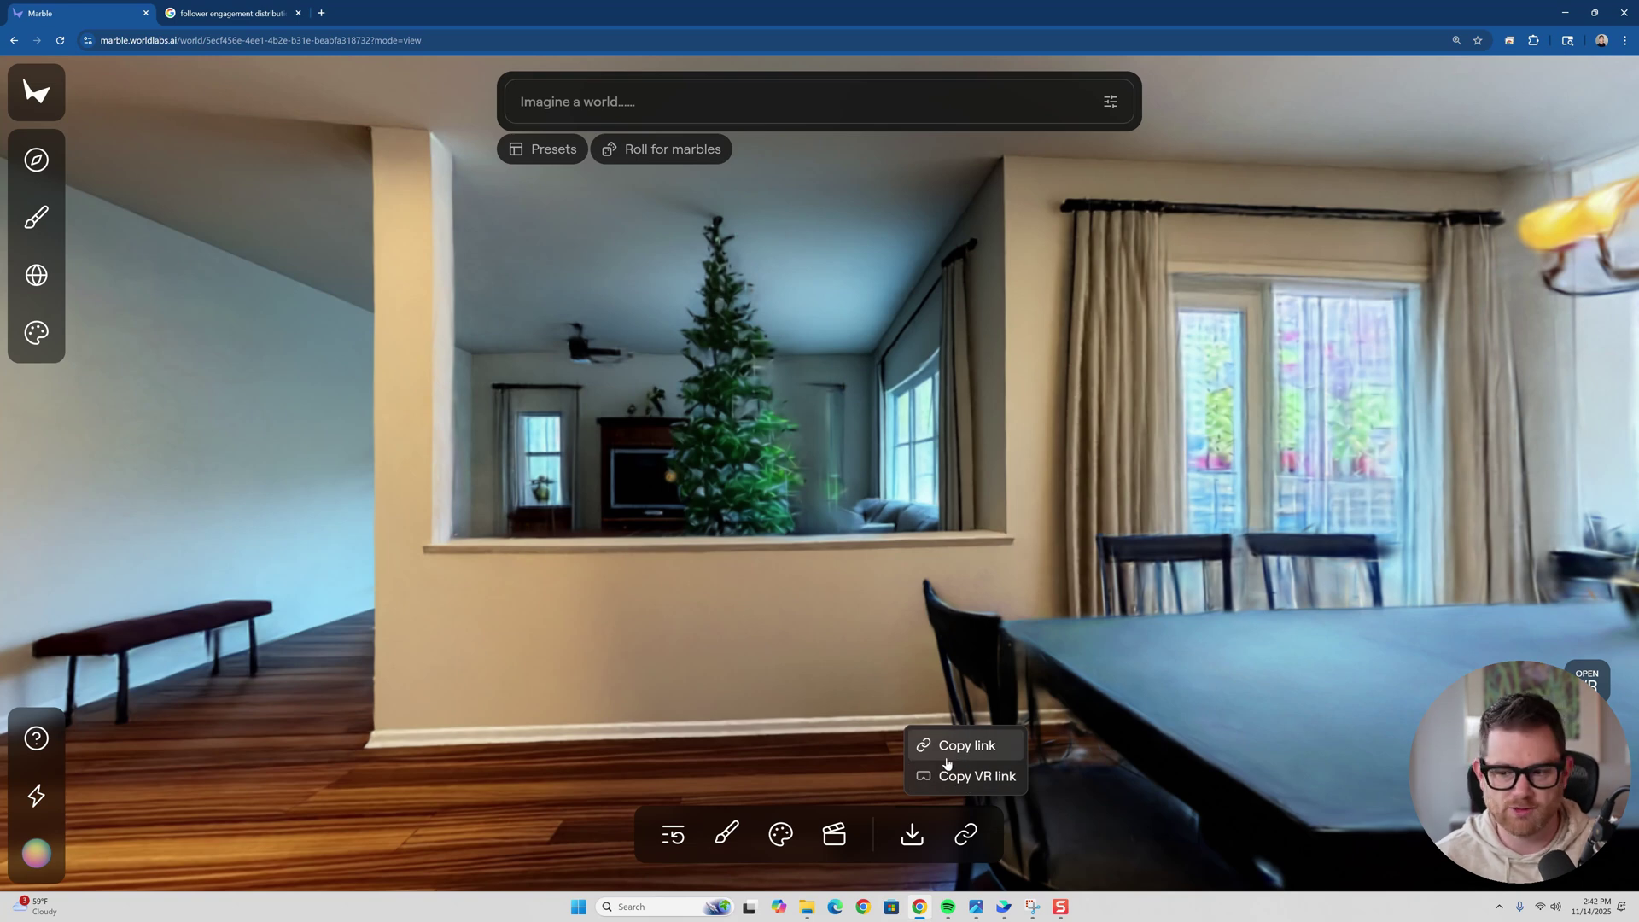
Download the world as full-resolution Splats (PLY).
mouse_move(912, 837)
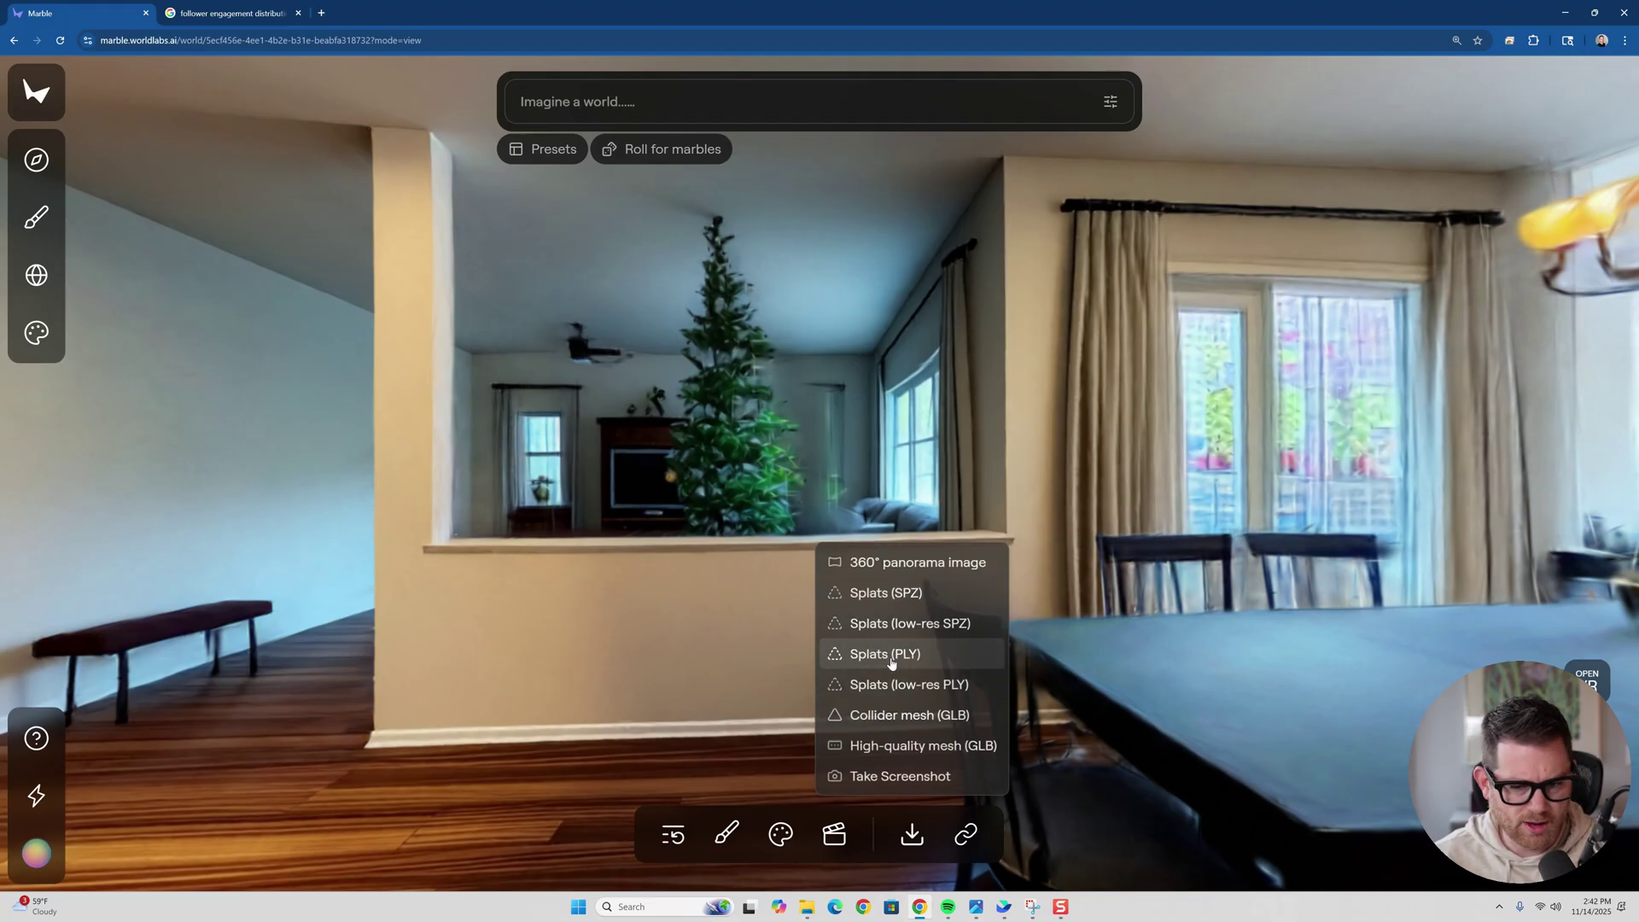
left_click(890, 662)
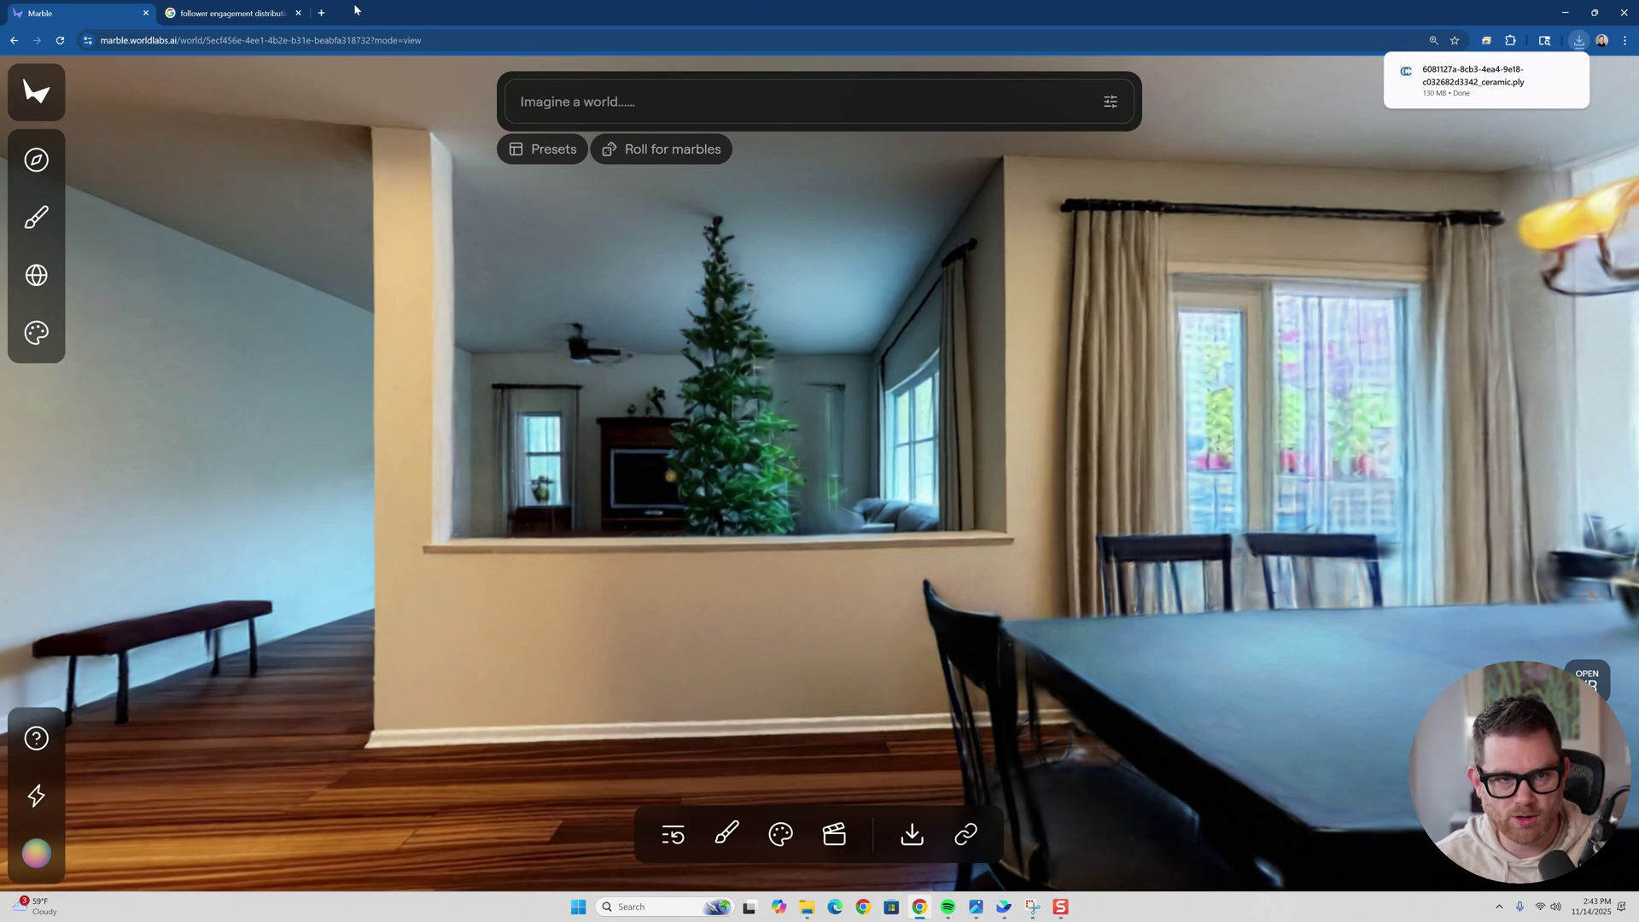
Open the SuperSplat editor in a new browser tab and import the downloaded PLY file into its scene.
left_click(323, 12)
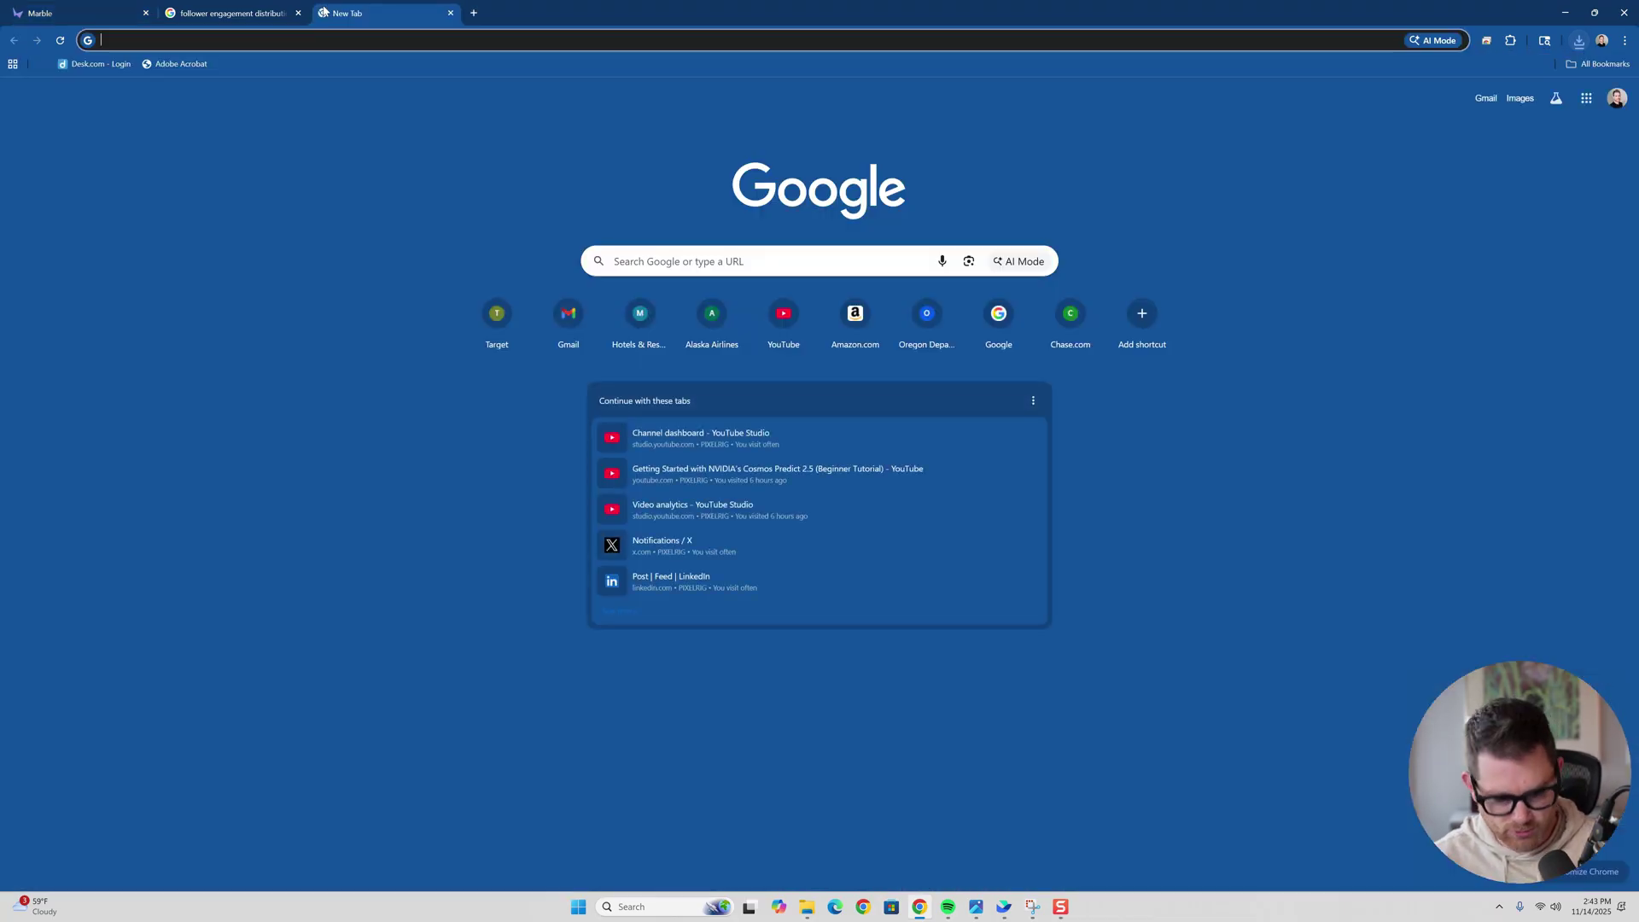
type("sup")
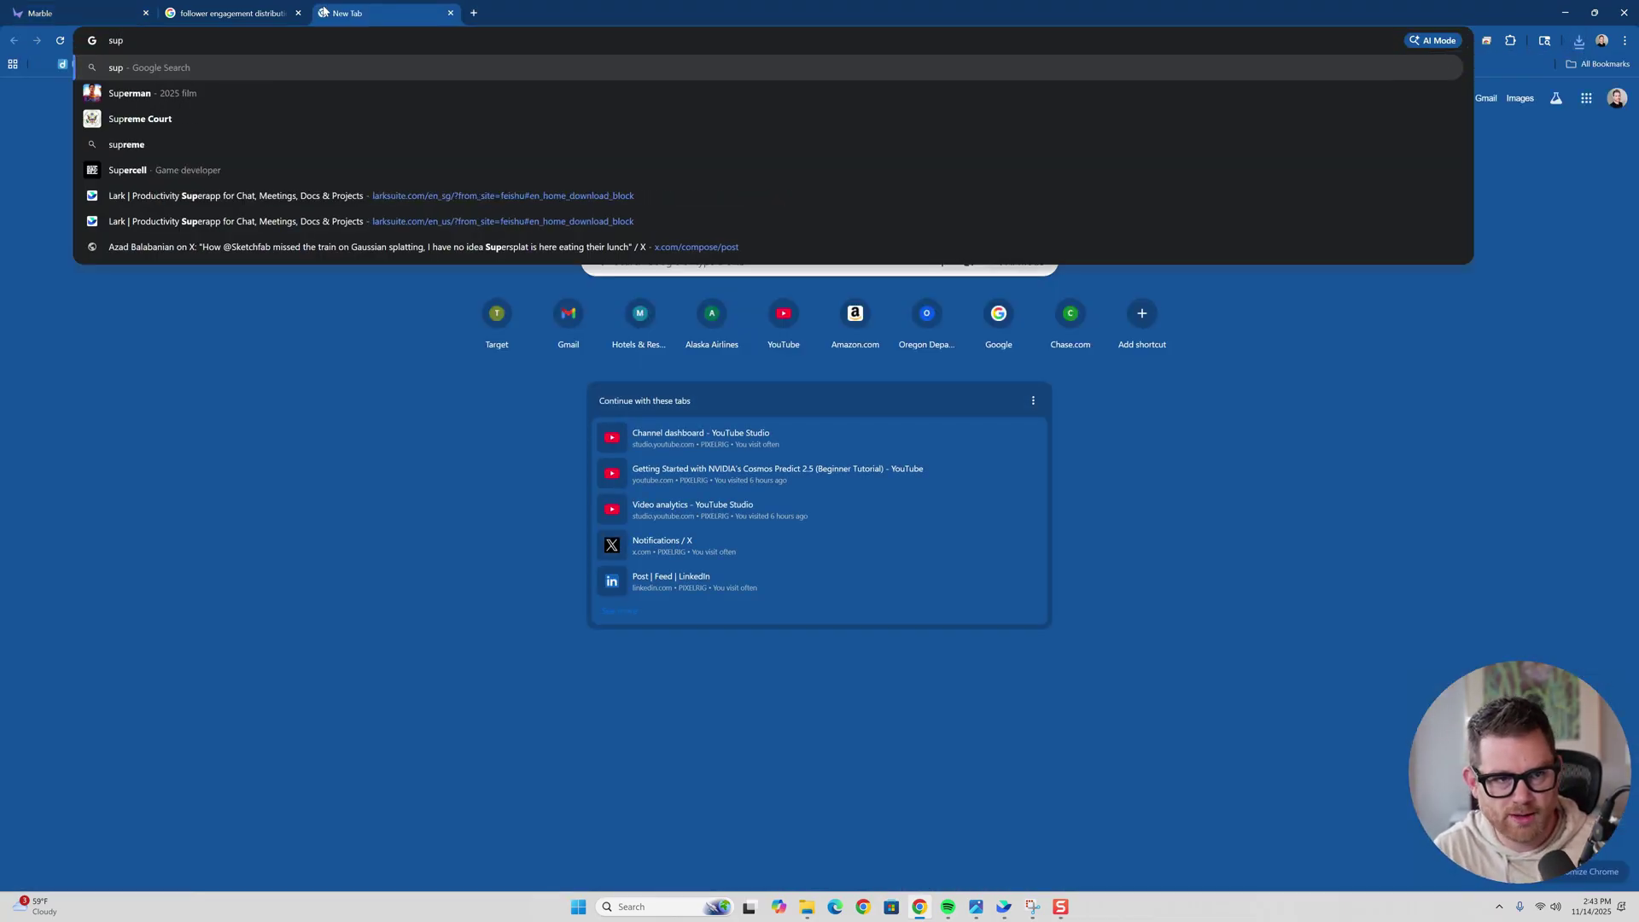
type("ersplay")
key("Return")
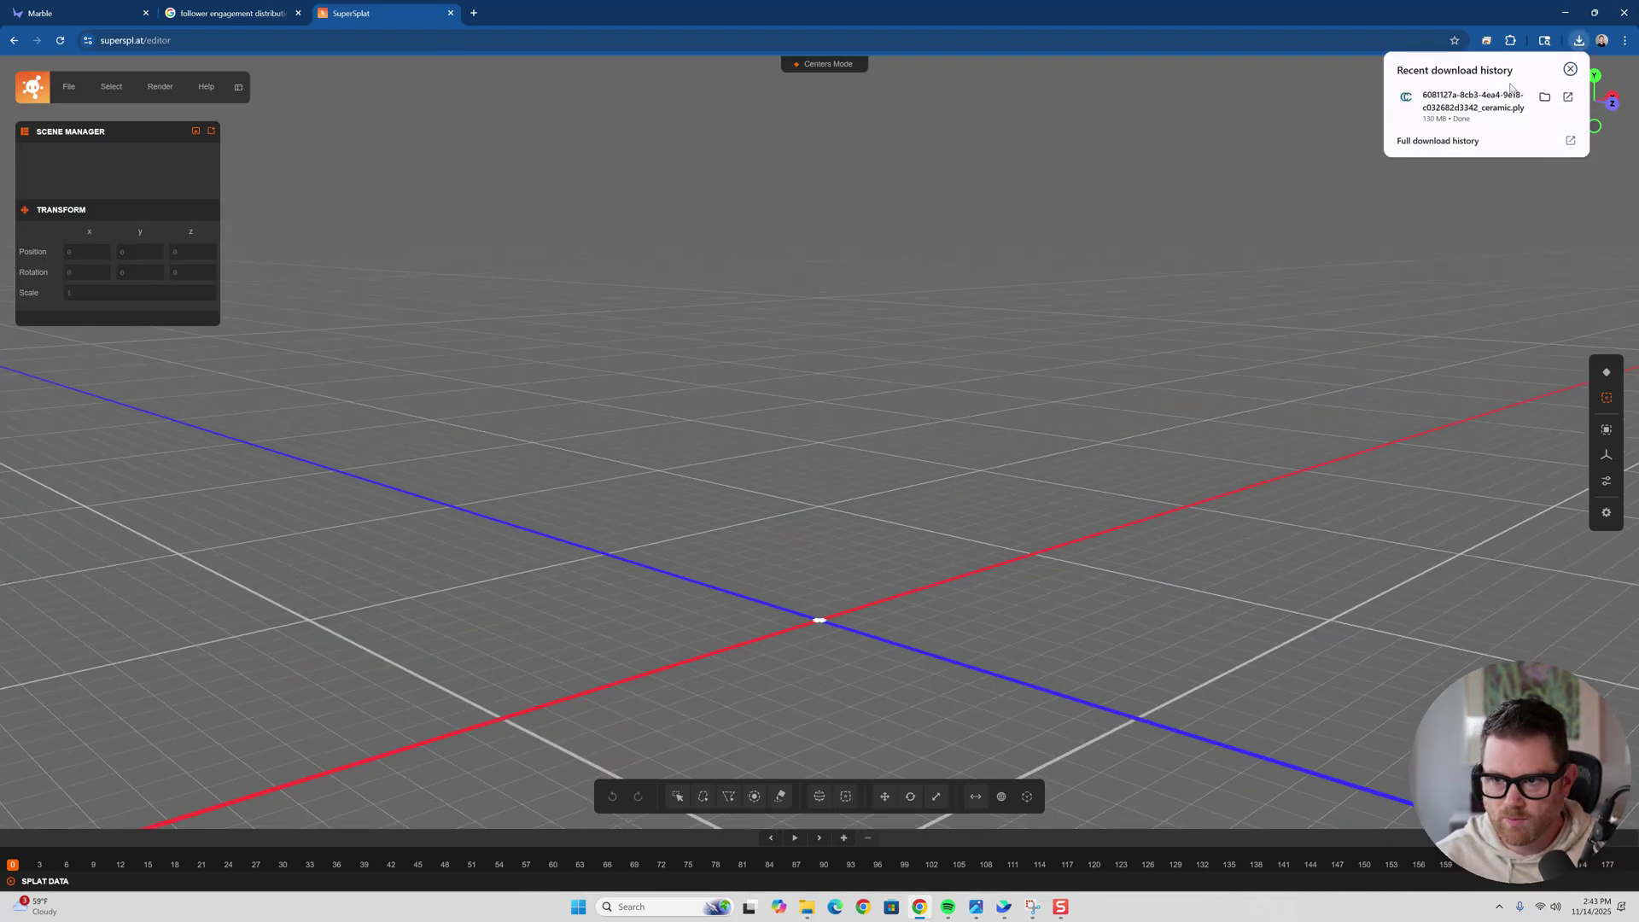
left_click_drag(1381, 149, 890, 279)
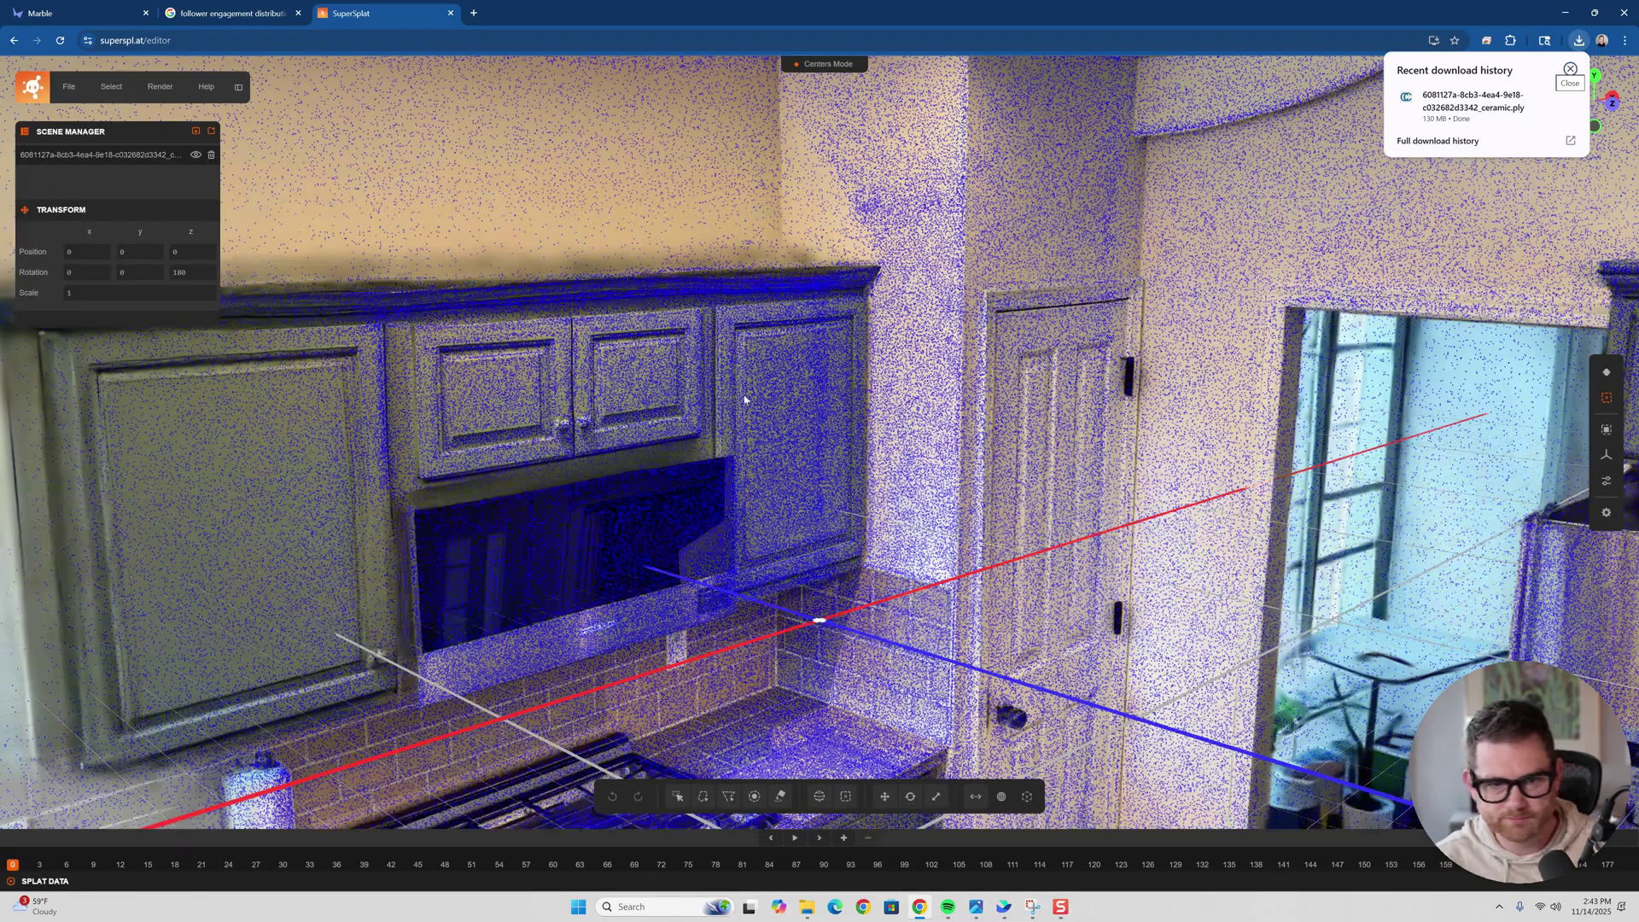
Look around the imported splat scene, covering the dining area, the countertop with glass cabinets and the living room opening.
left_click_drag(744, 399, 1076, 465)
scroll(1039, 432, "up", 3)
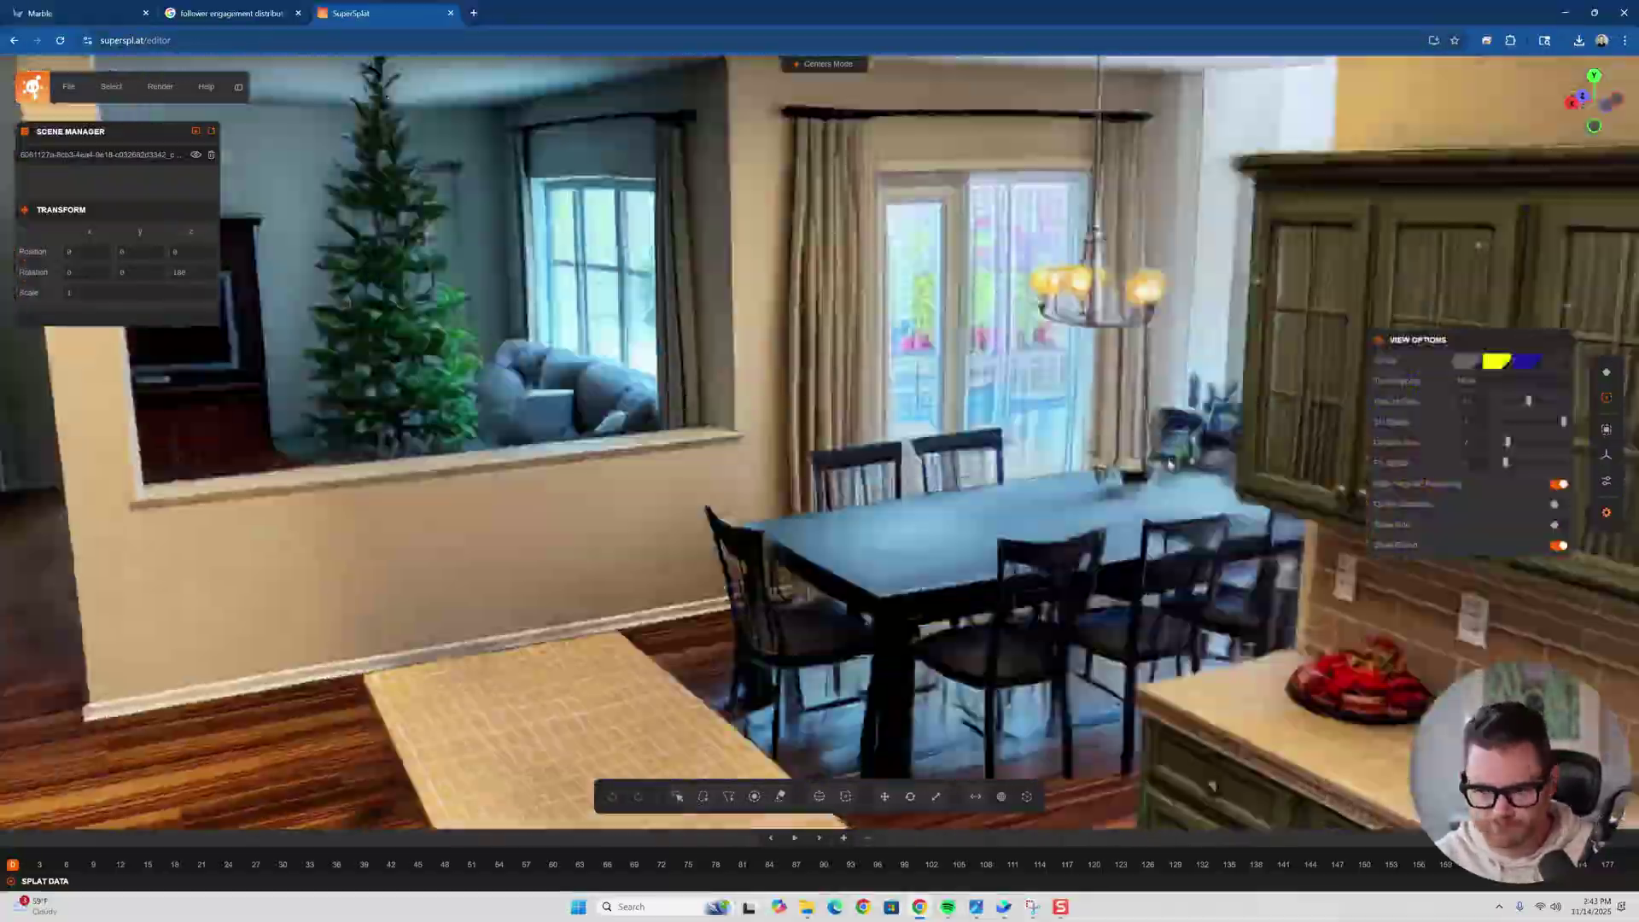
left_click_drag(1171, 464, 1426, 420)
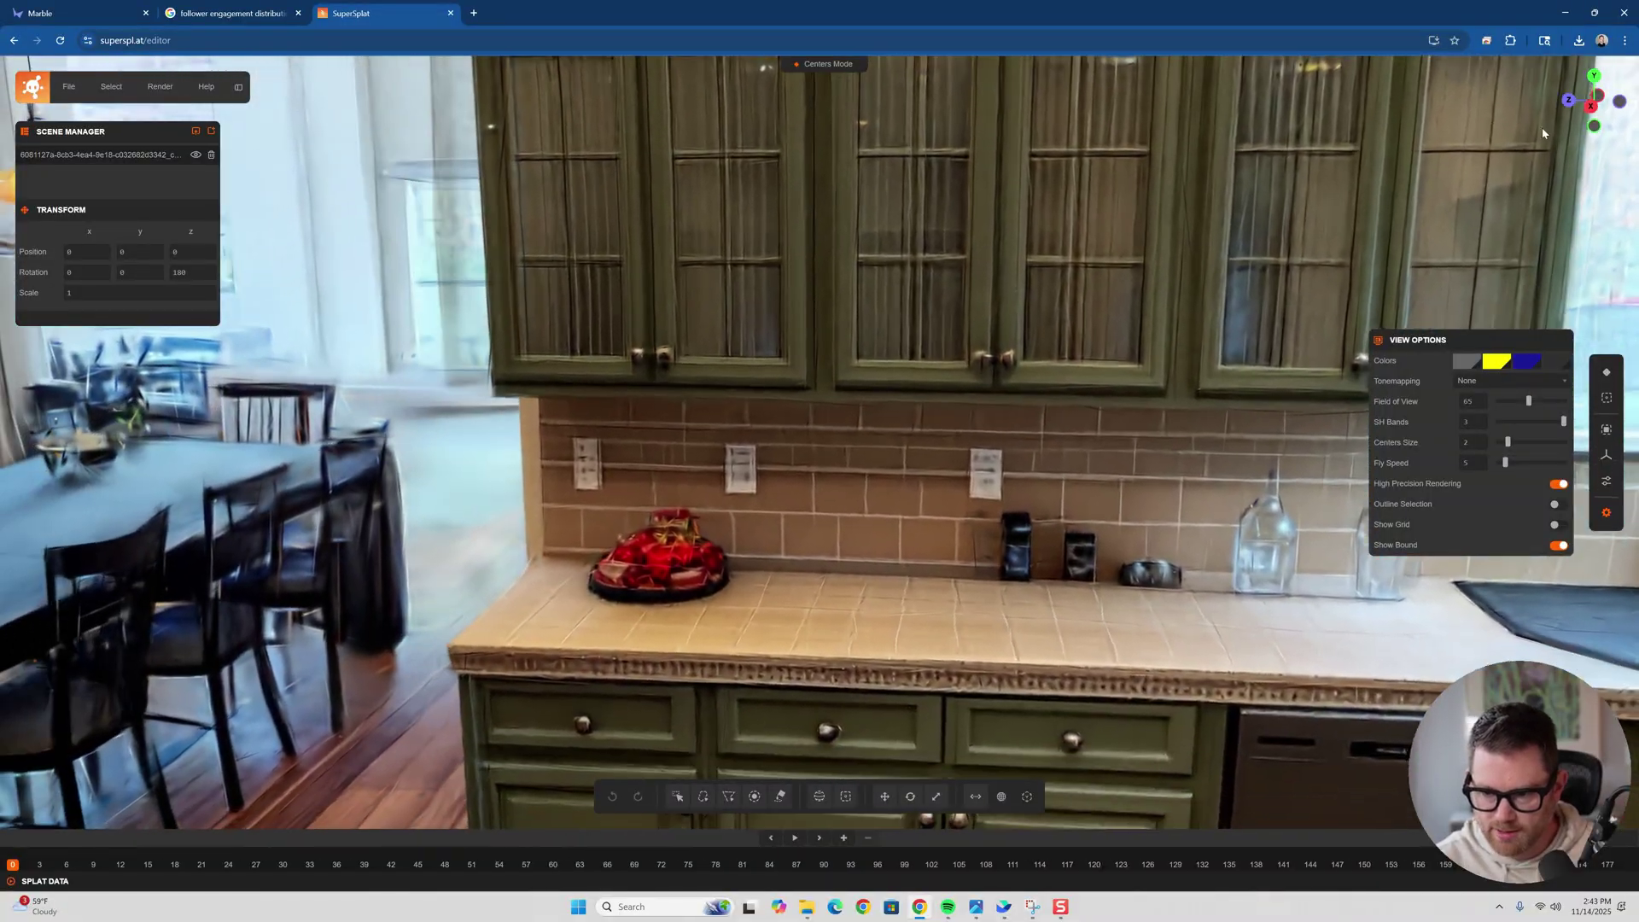
scroll(714, 430, "up", 2)
left_click_drag(714, 430, 543, 490)
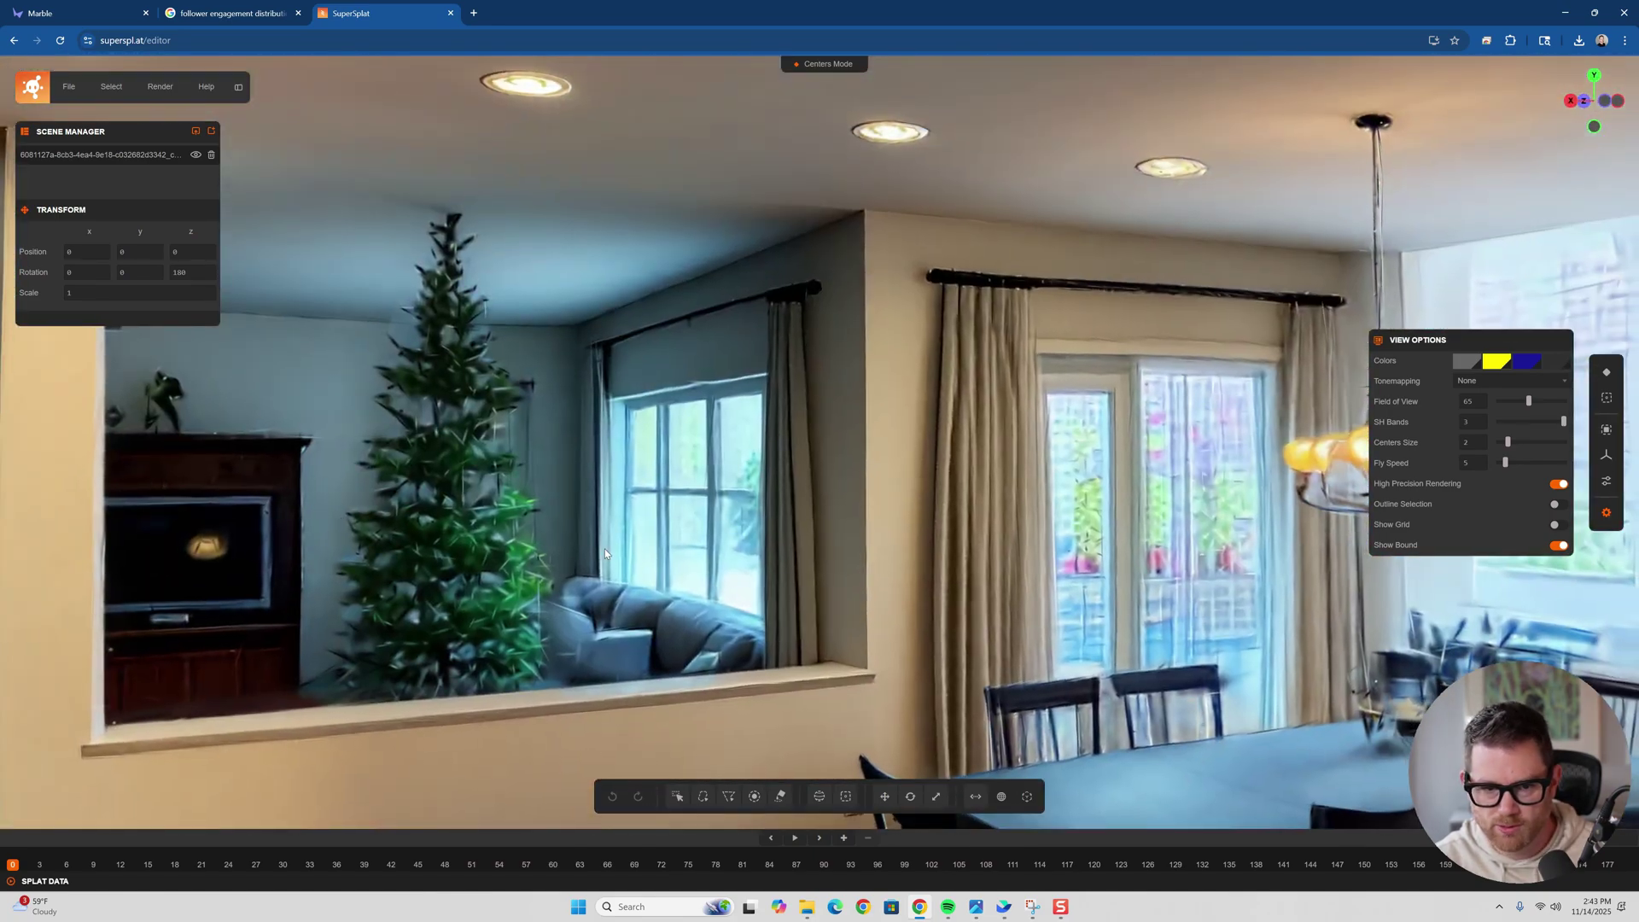
Inspect the splat's surfaces at extreme close range and pull back to view the kitchen's corner sink.
key("s")
scroll(735, 592, "down", 3)
scroll(735, 595, "up", 5)
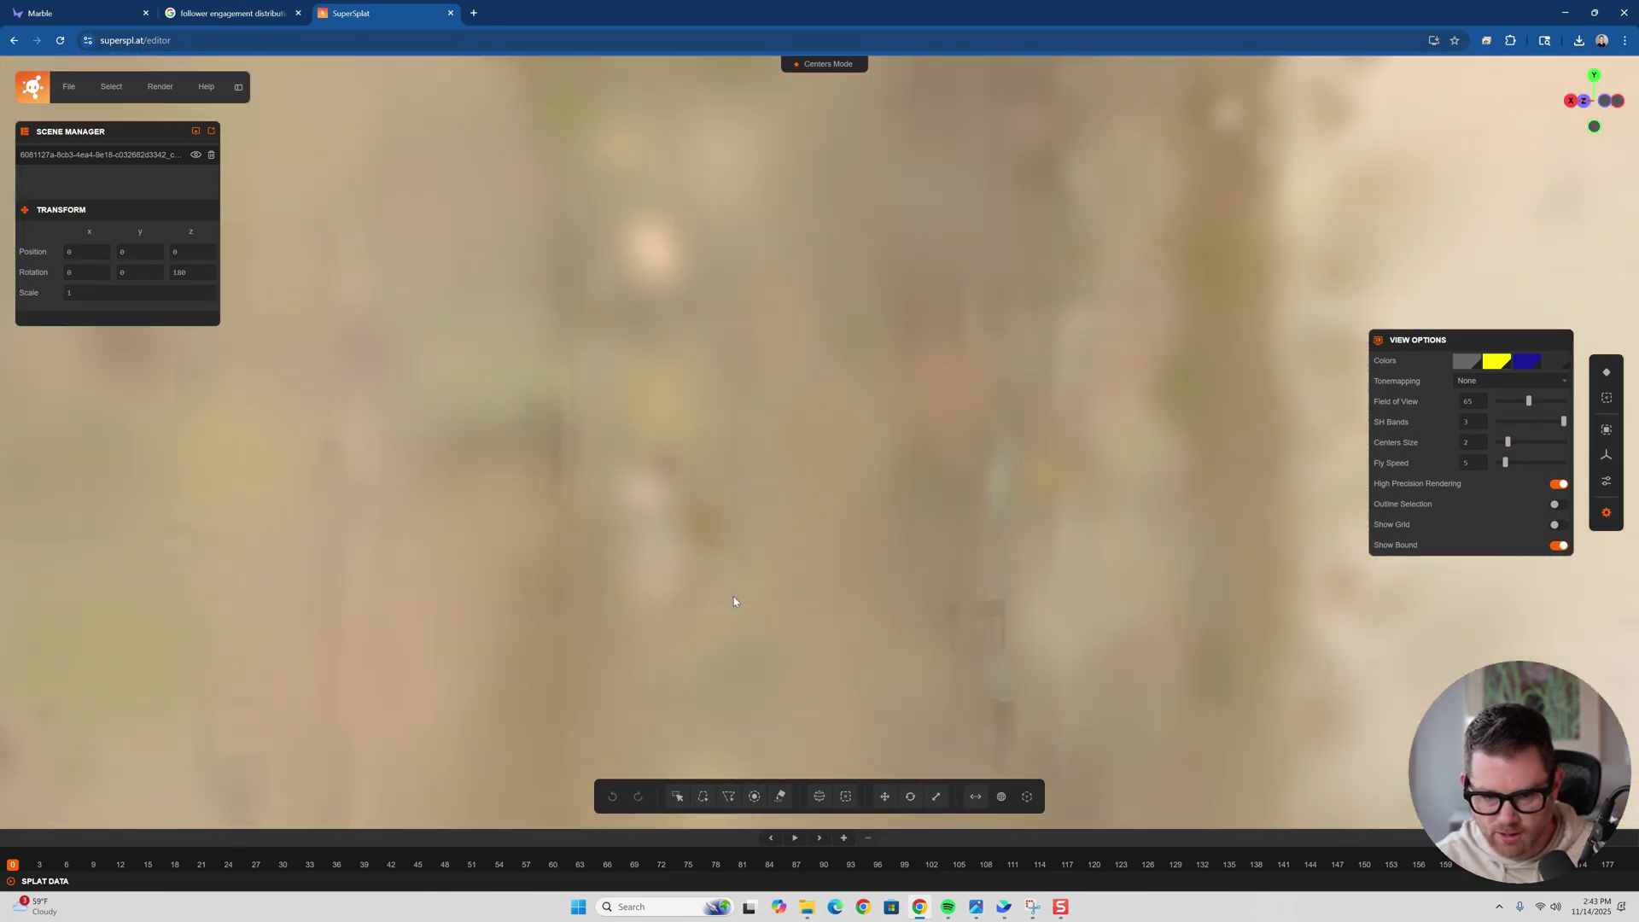
scroll(735, 597, "down", 5)
scroll(734, 599, "up", 3)
left_click_drag(972, 478, 218, 458)
scroll(340, 204, "up", 1)
scroll(387, 607, "up", 5)
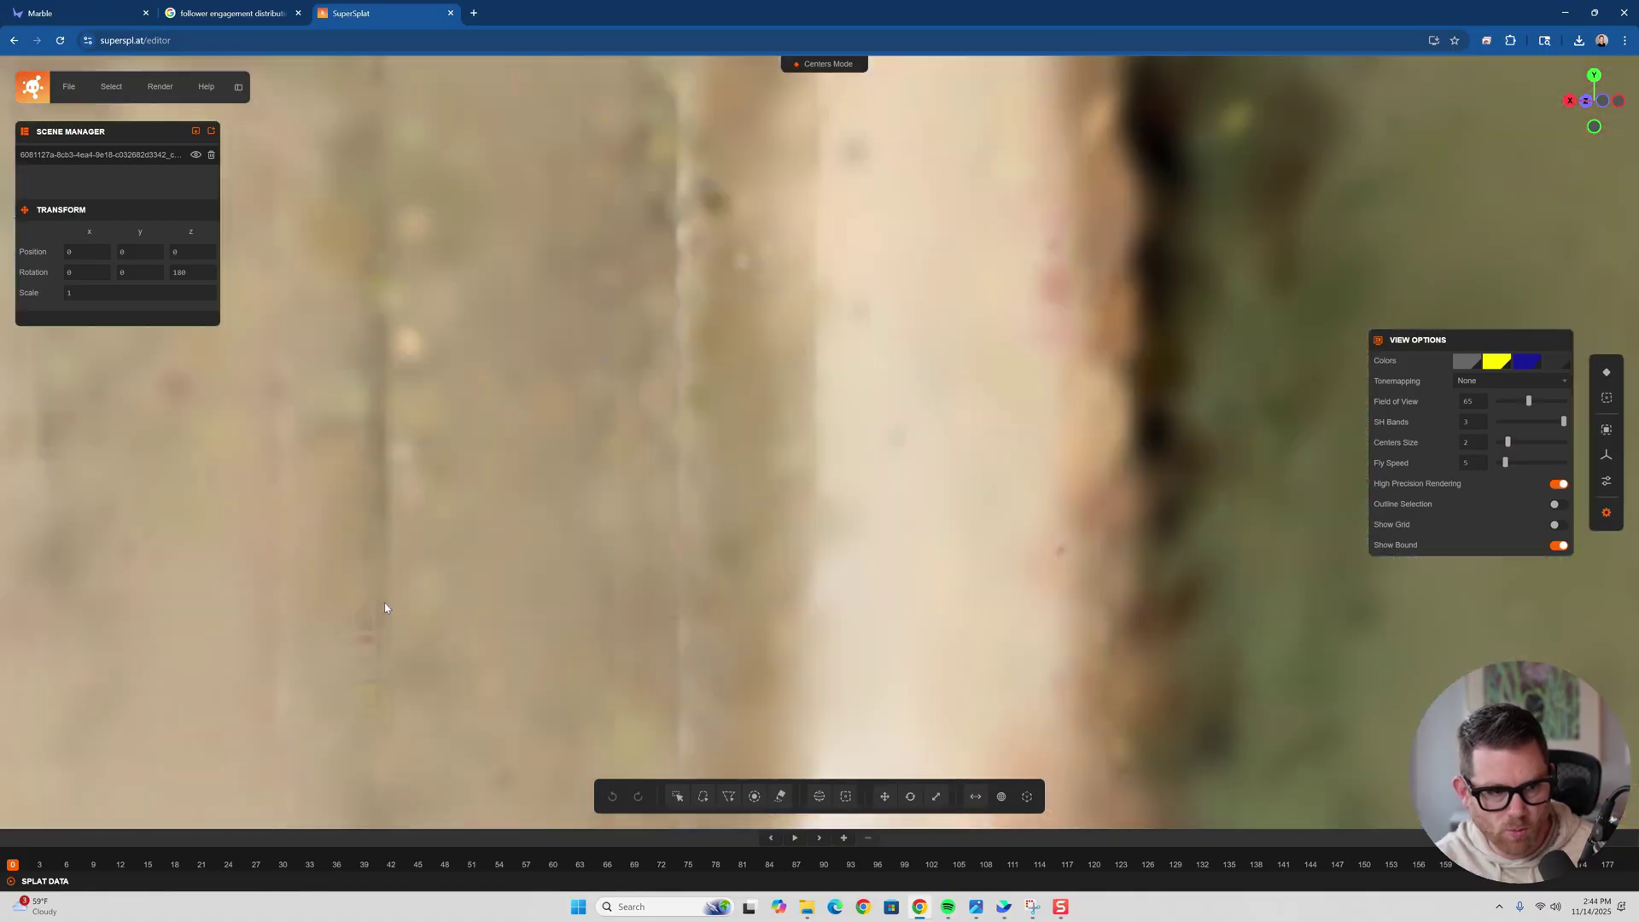
scroll(729, 586, "down", 5)
left_click_drag(849, 544, 536, 417)
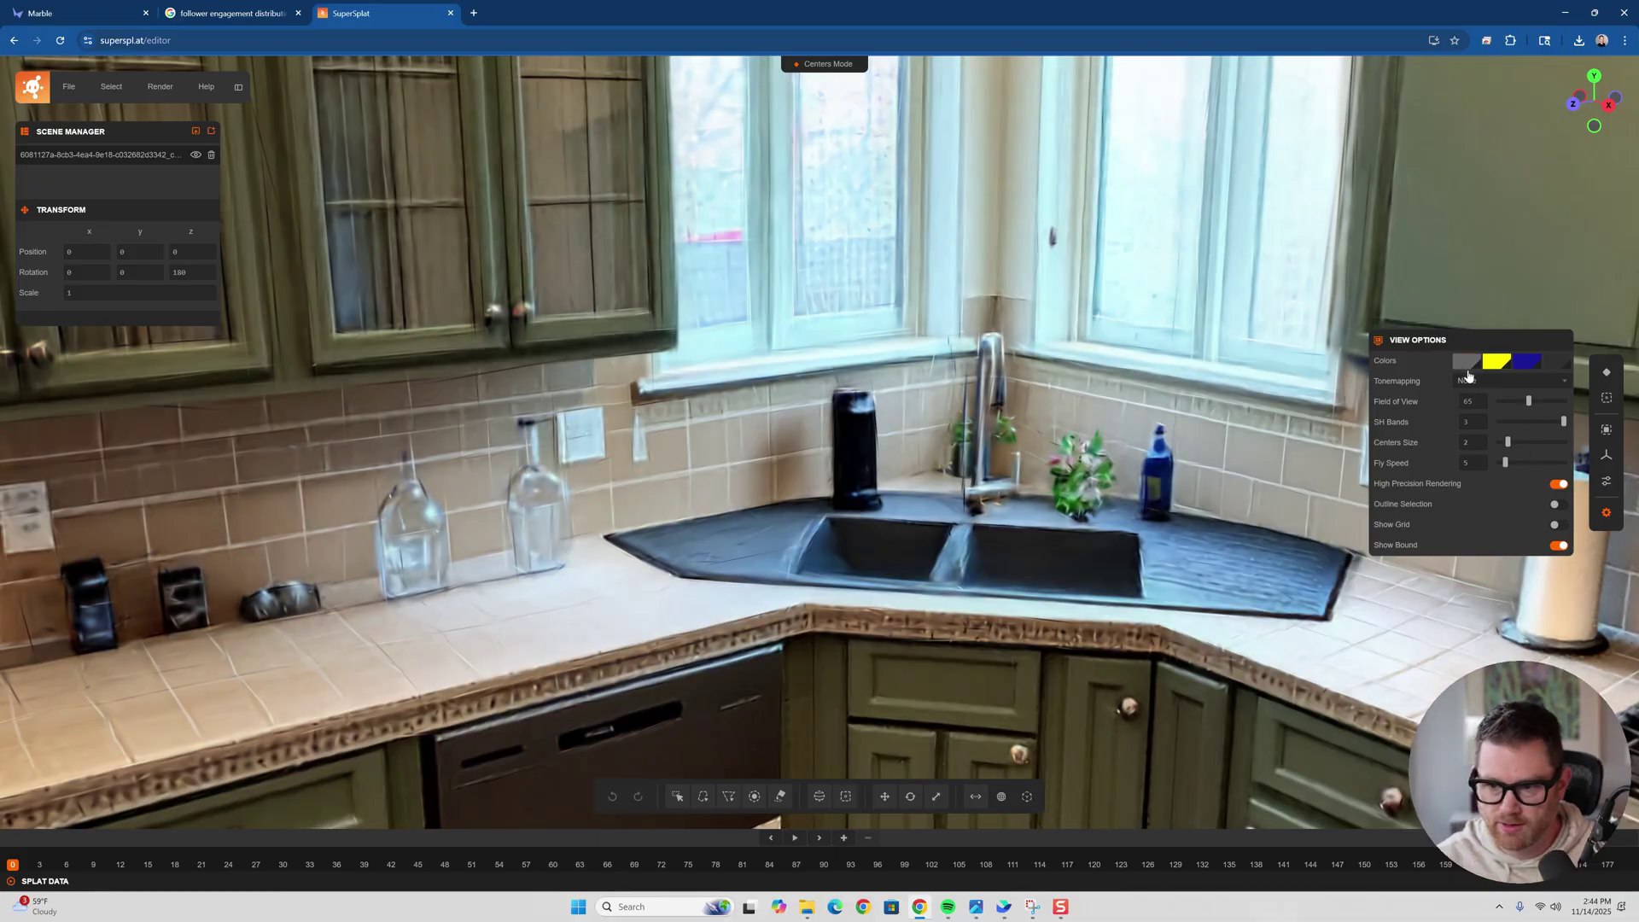
Examine the countertop, dishwasher and sink, show the view options, and turn the view to the living room opening.
left_click_drag(1375, 505, 1162, 541)
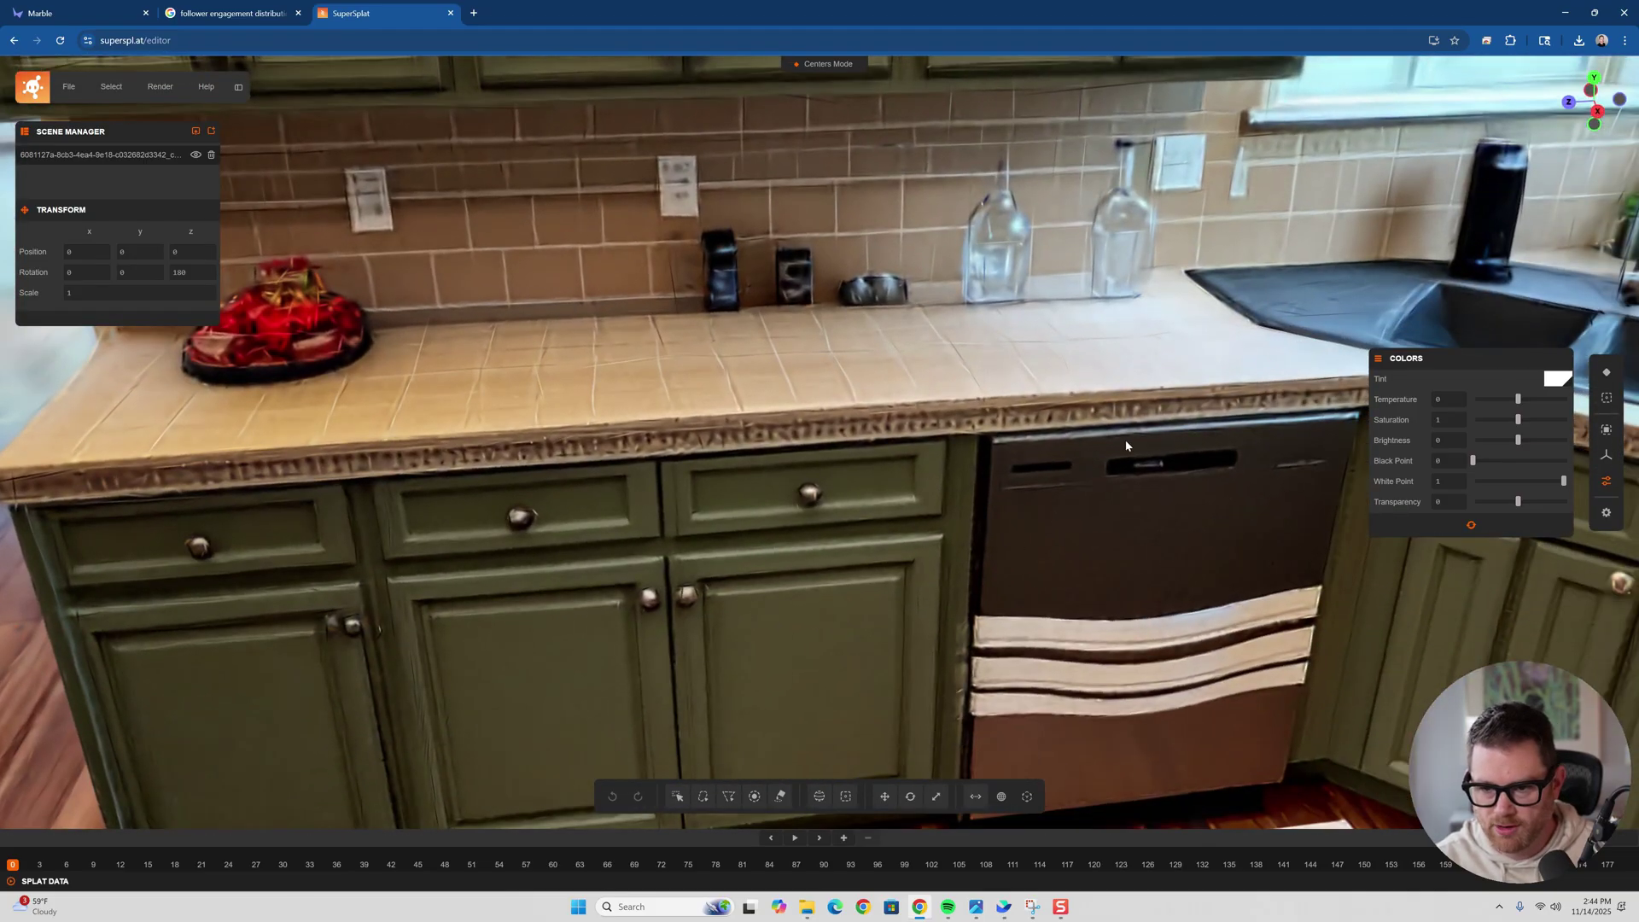
left_click_drag(1005, 458, 1072, 461)
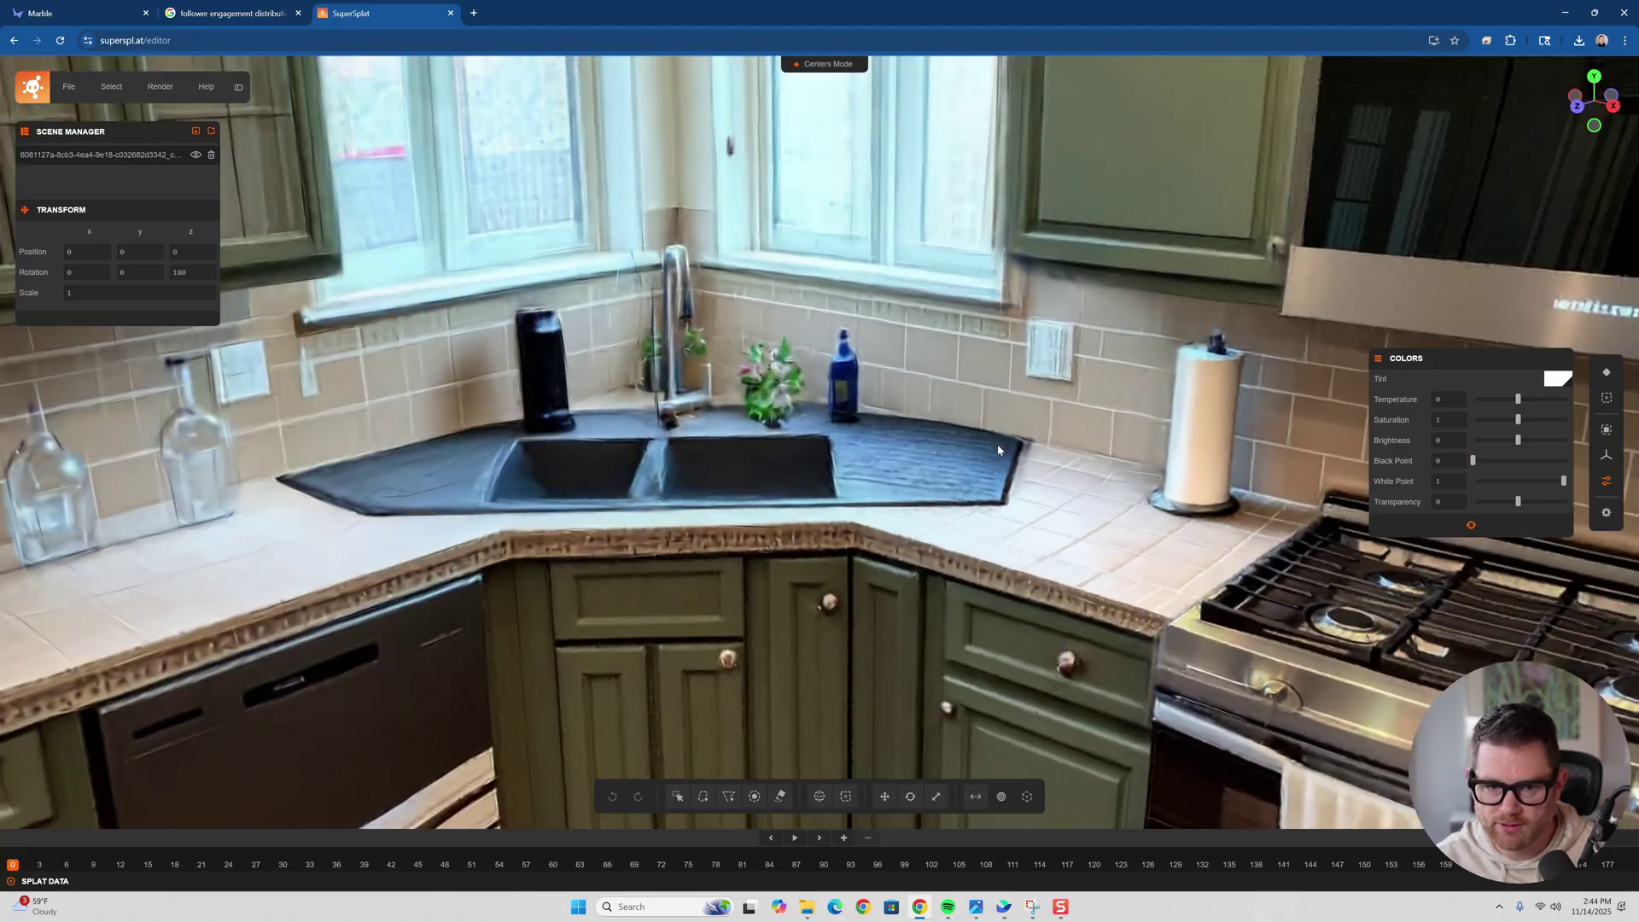
left_click_drag(998, 445, 980, 448)
left_click(1608, 512)
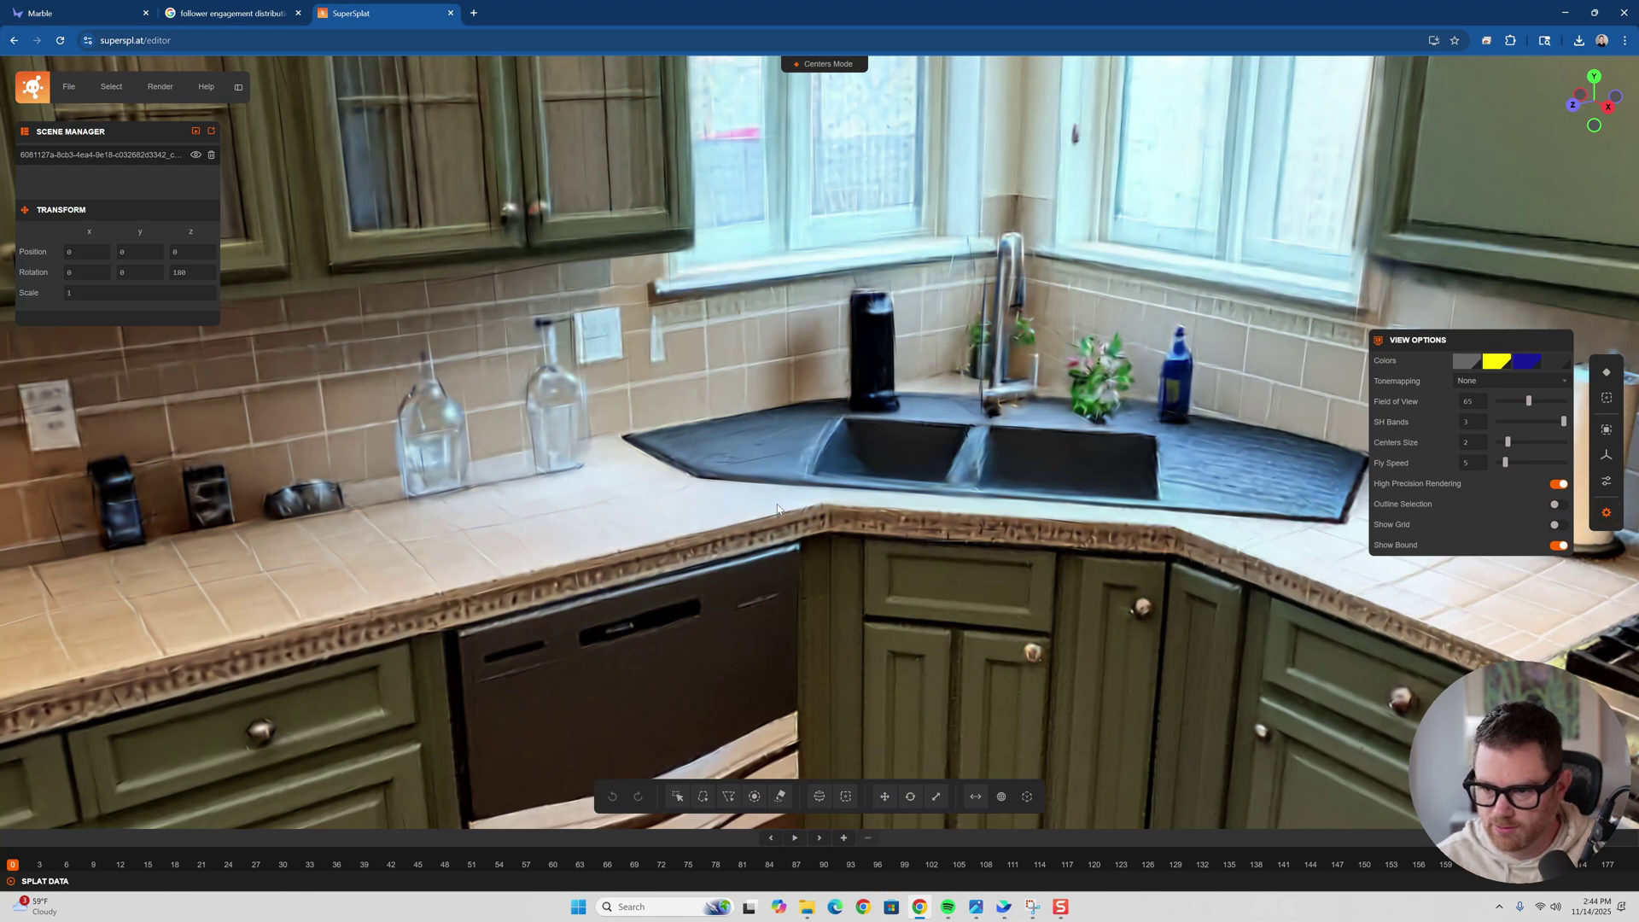
left_click_drag(778, 504, 1288, 474)
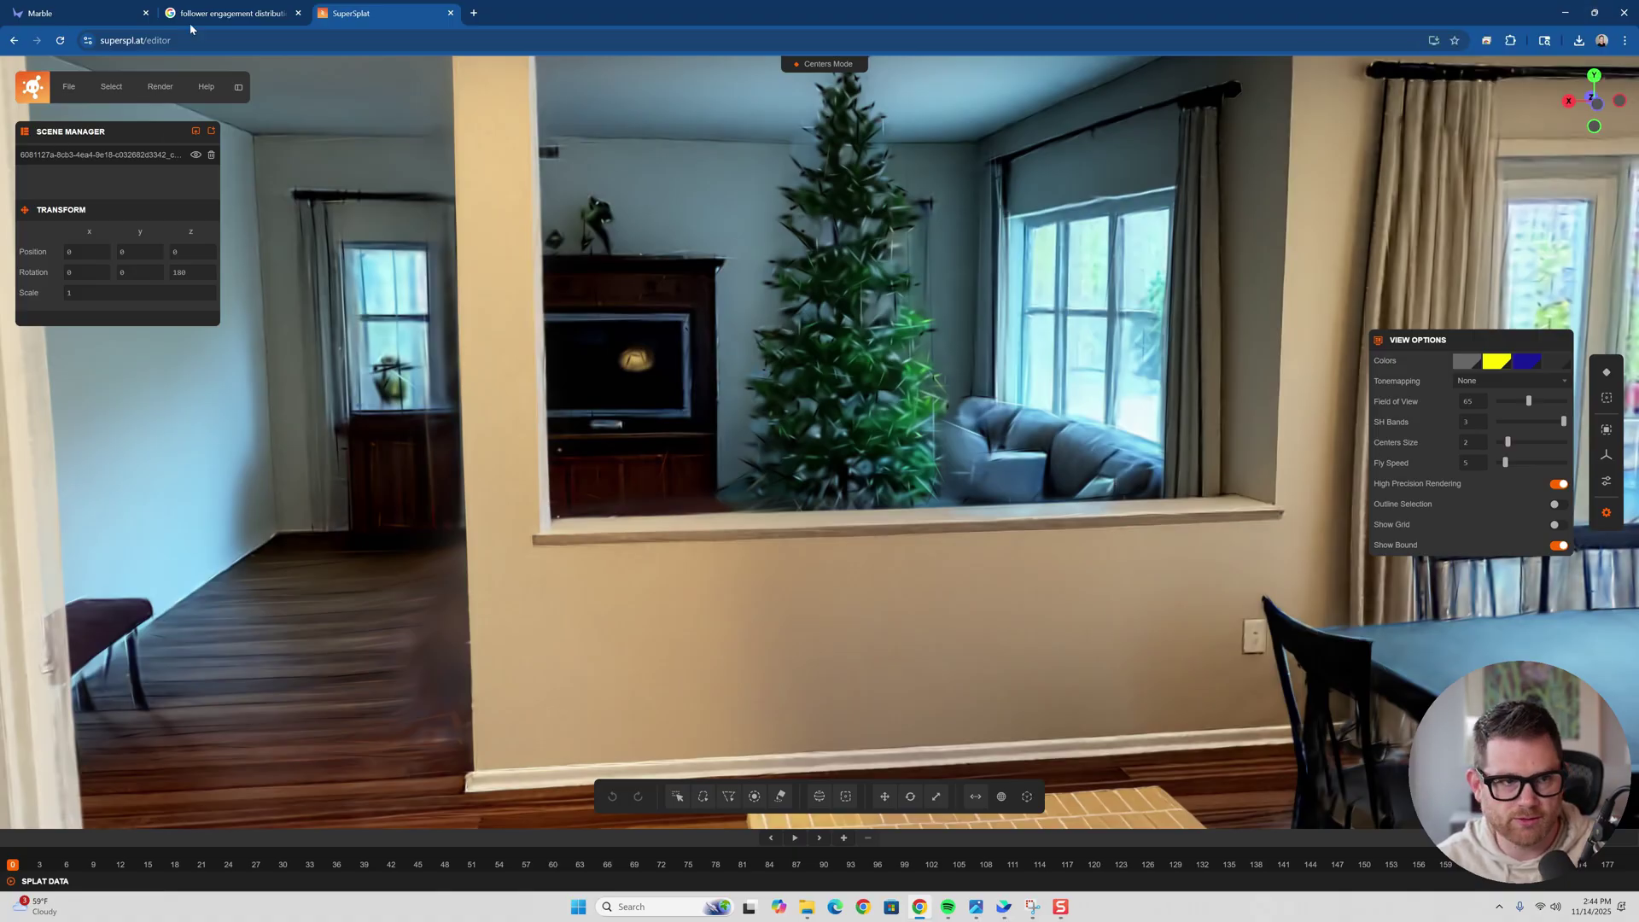
Switch back to Marble and check the conditions for generating a high-quality mesh (GLB) without starting the generation.
left_click(128, 19)
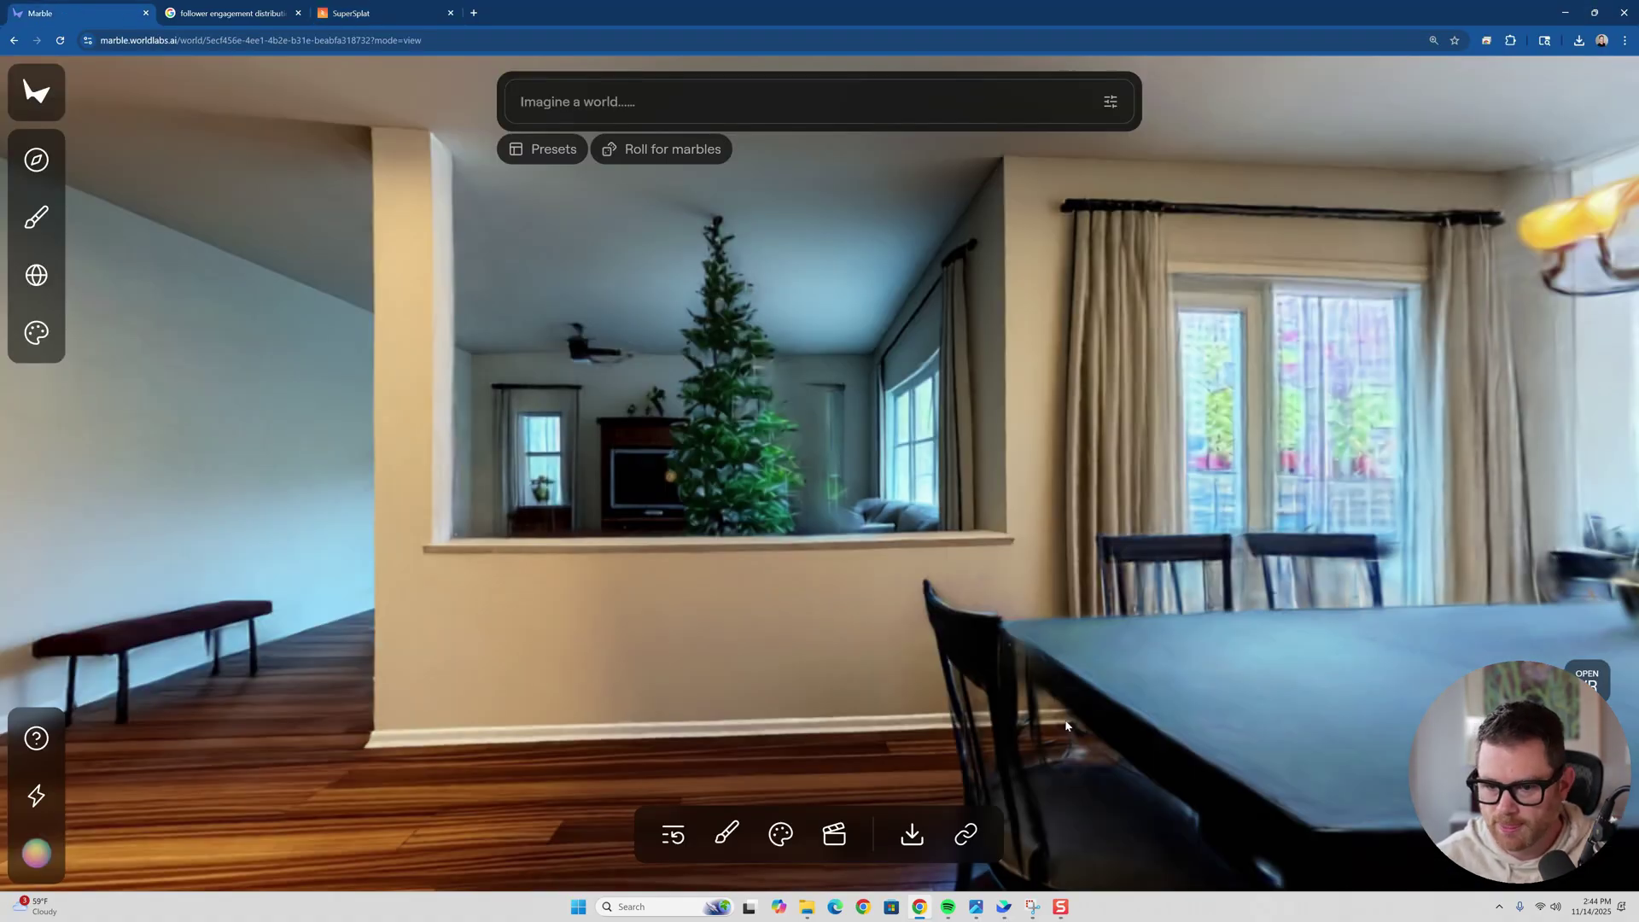
left_click(911, 835)
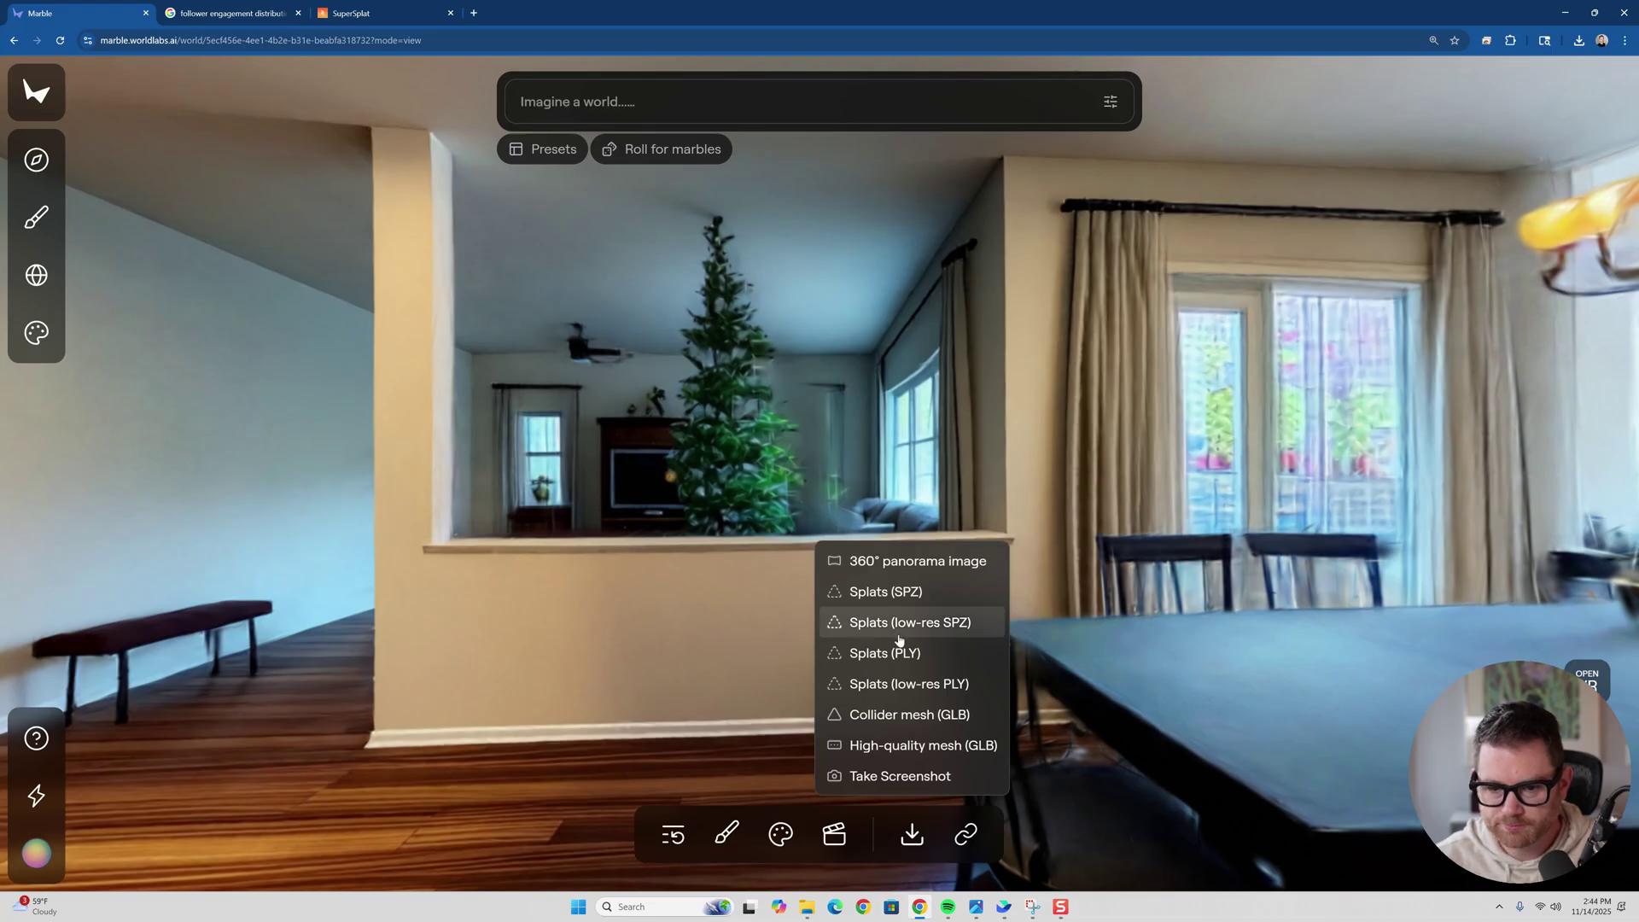
left_click(890, 748)
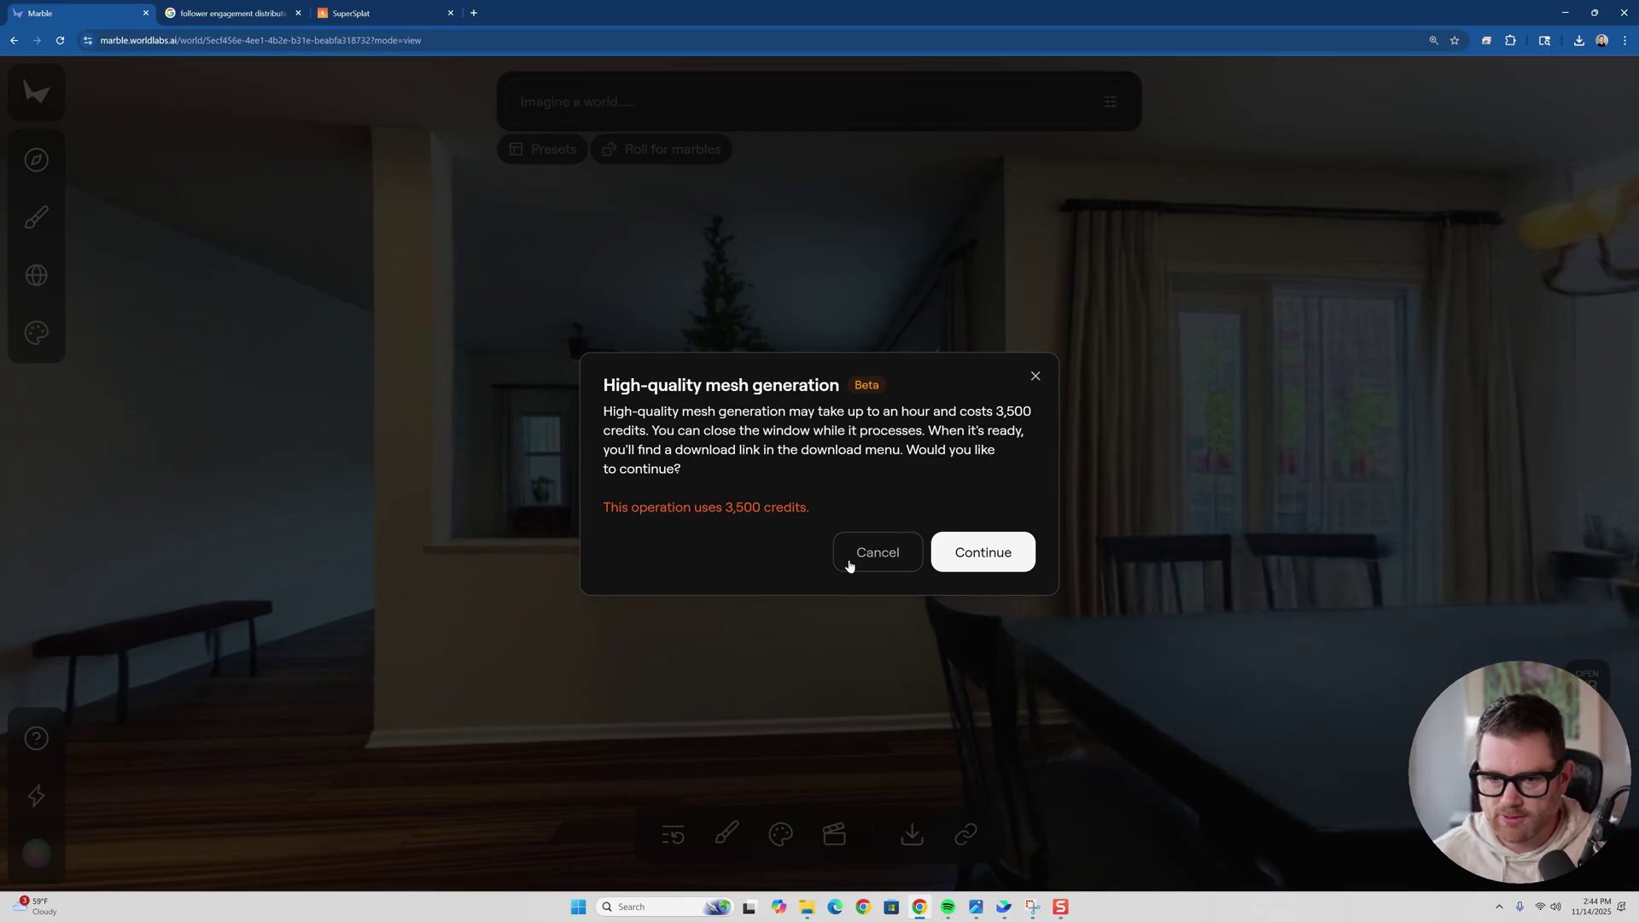
left_click(849, 565)
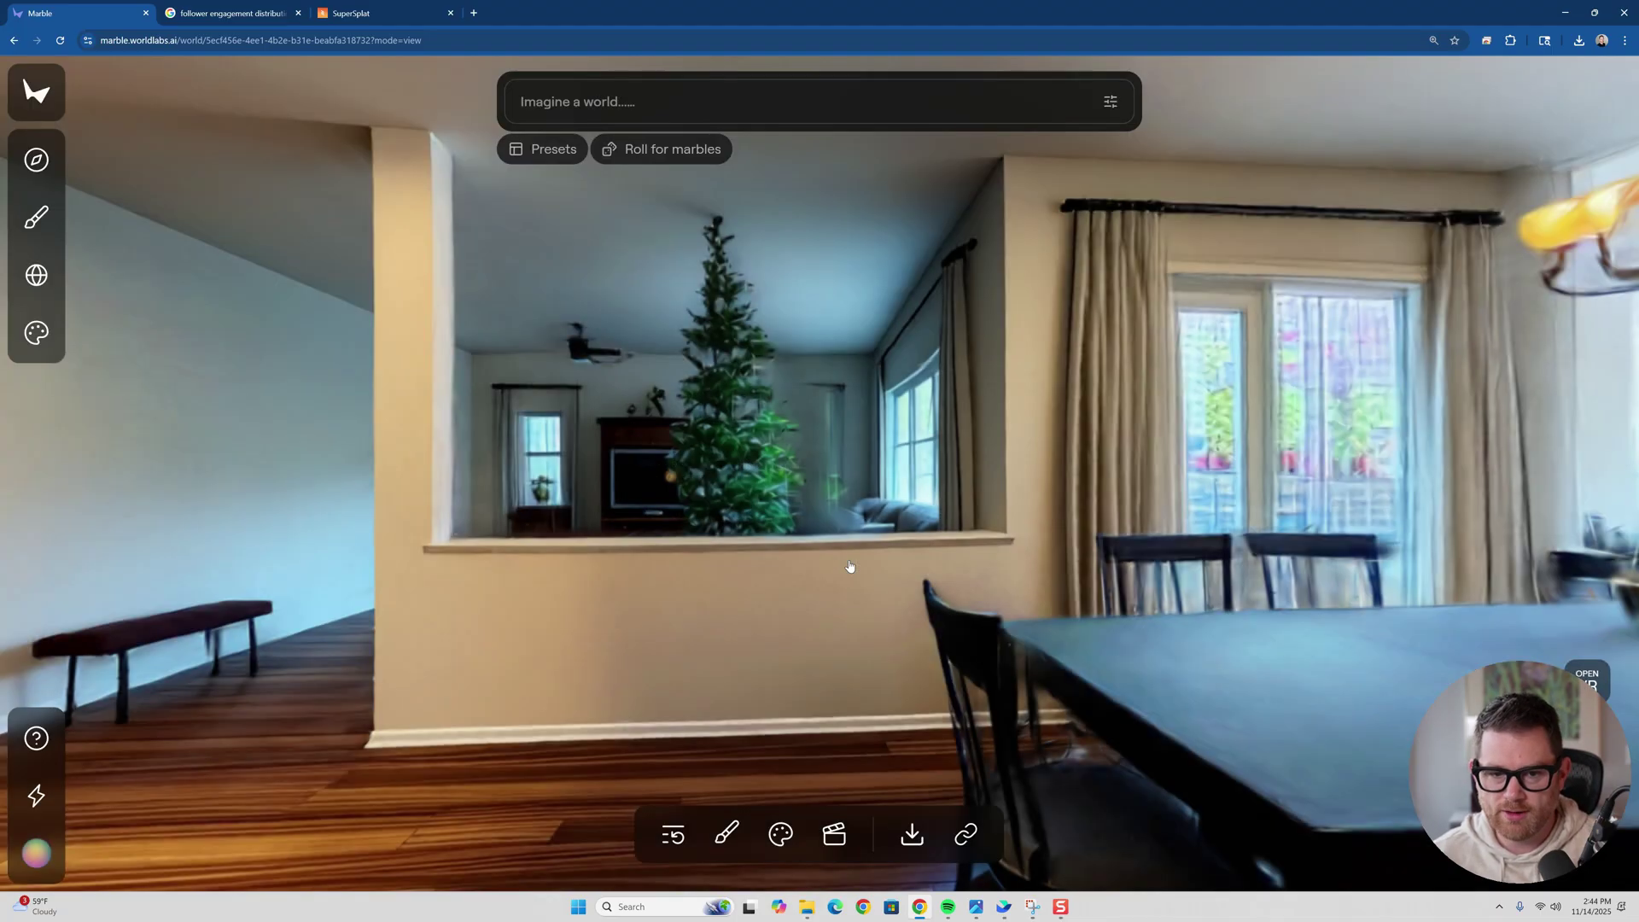
Download the world's collider mesh (GLB) and turn the view back to the kitchen counter and island.
left_click(911, 837)
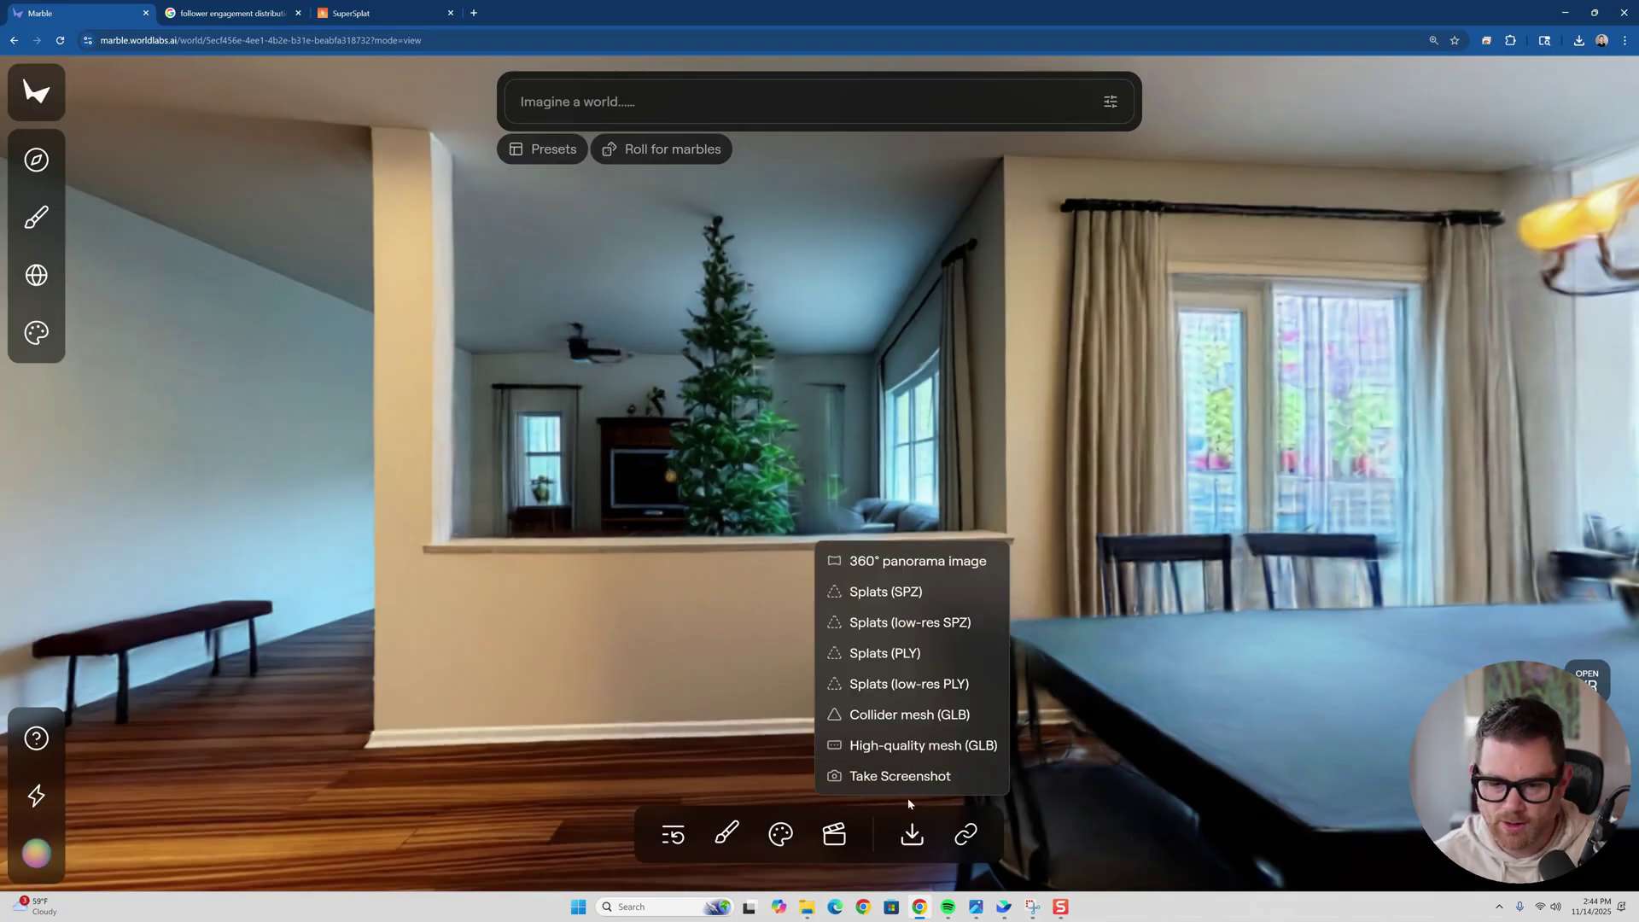
left_click(905, 723)
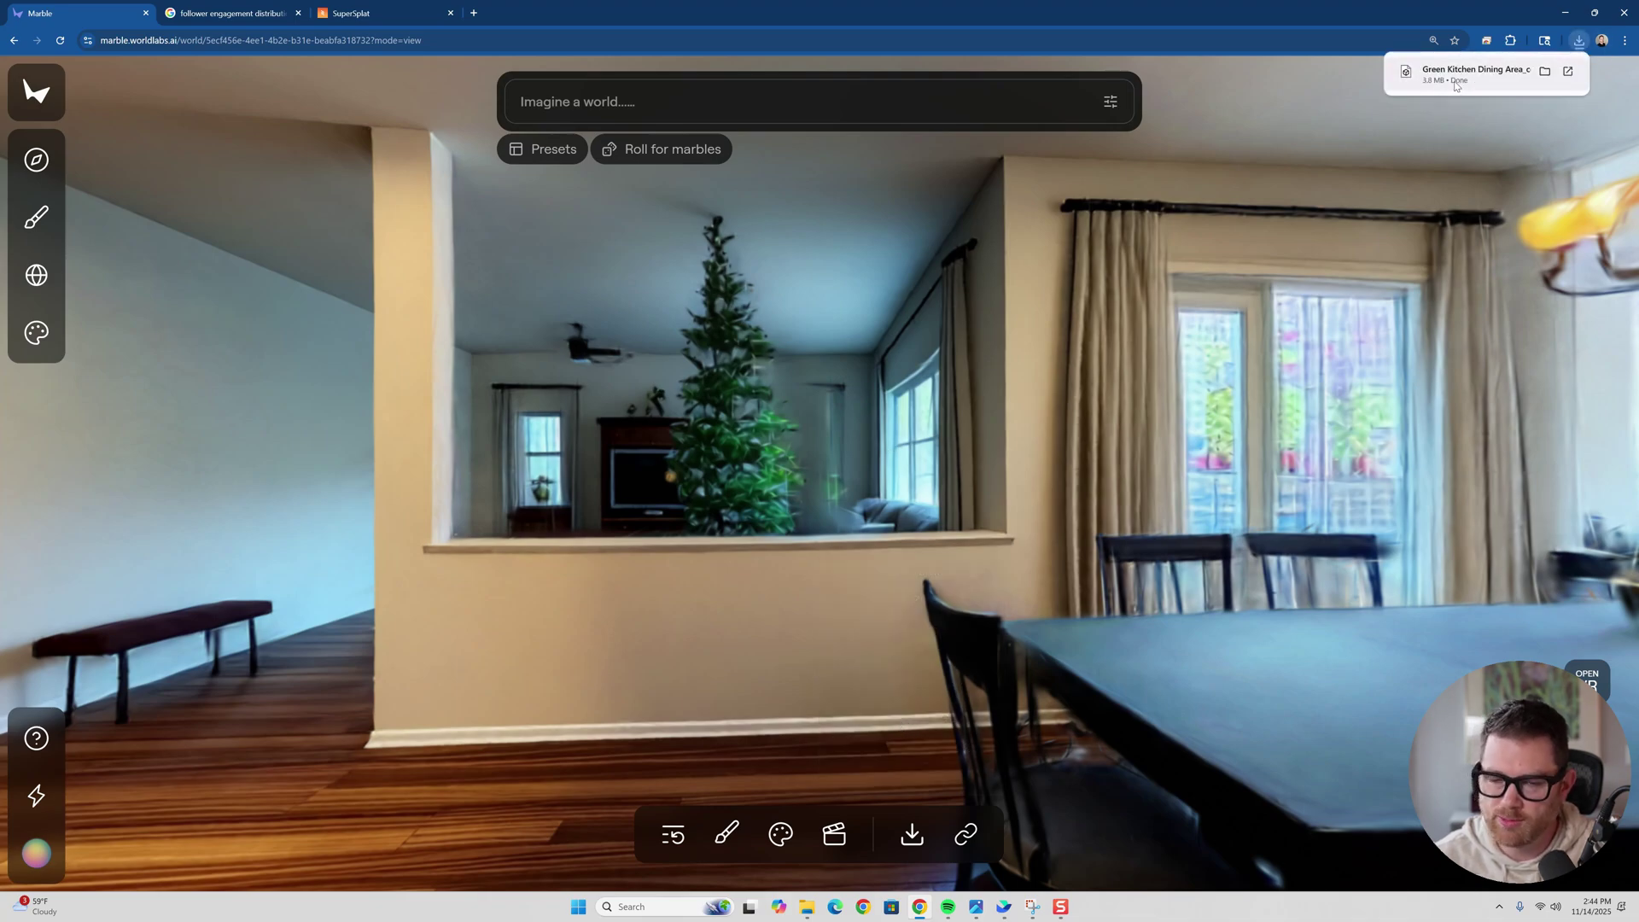
left_click_drag(799, 422, 1270, 495)
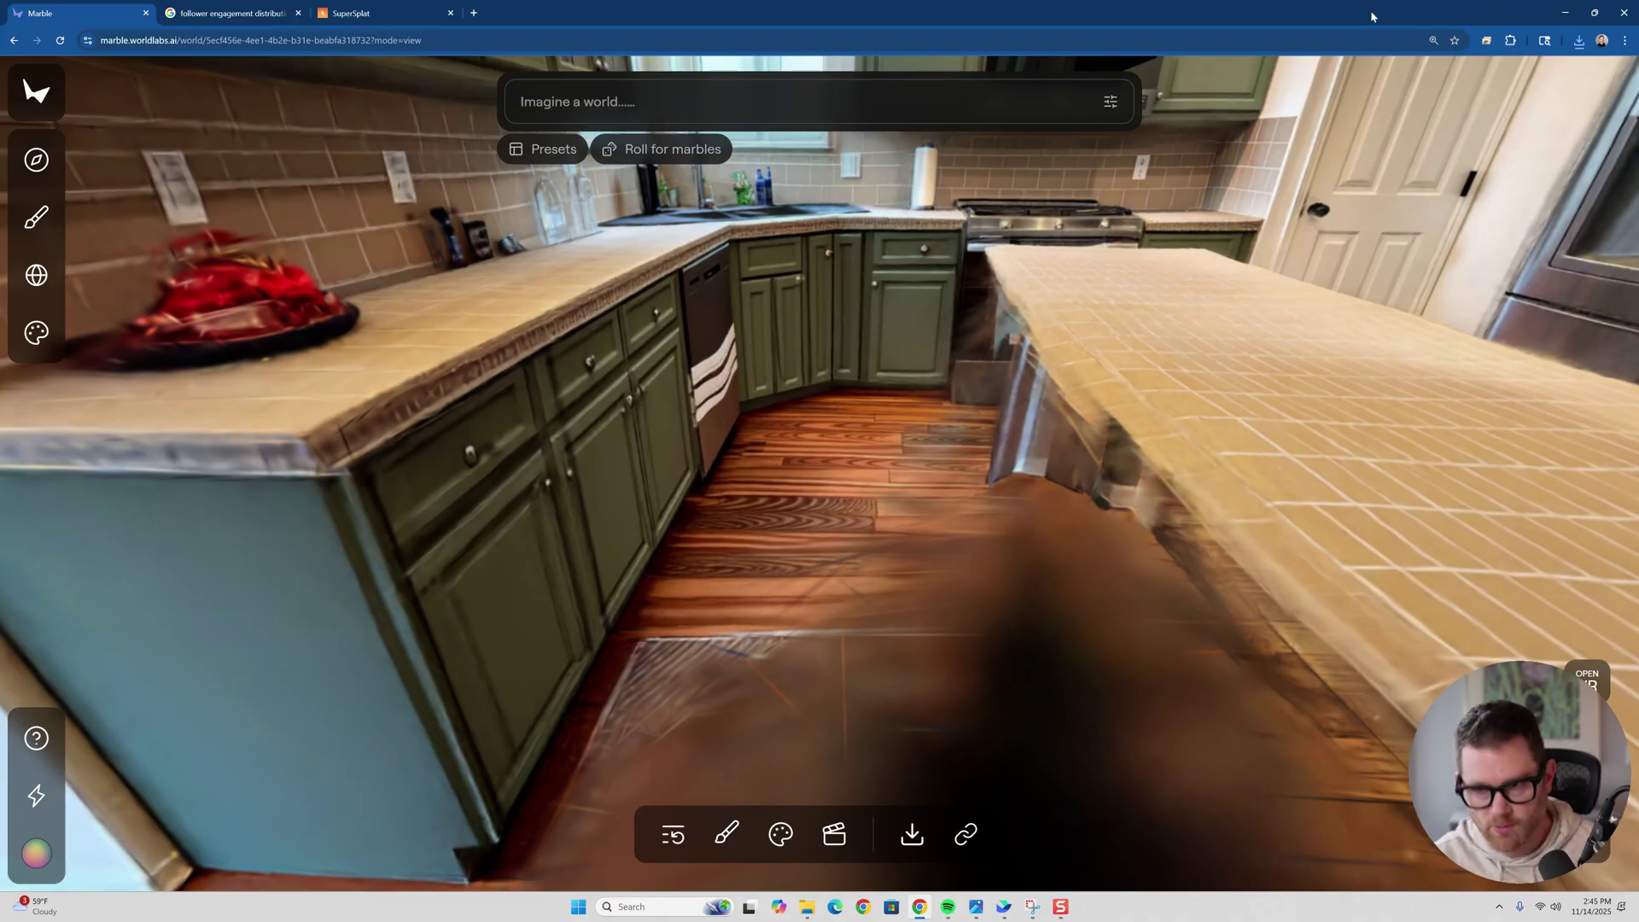
Switch to MeshLab and import the downloaded kitchen collider mesh (GLB) with the default pre-open options, without merging into a single layer.
key("super")
type("mesh")
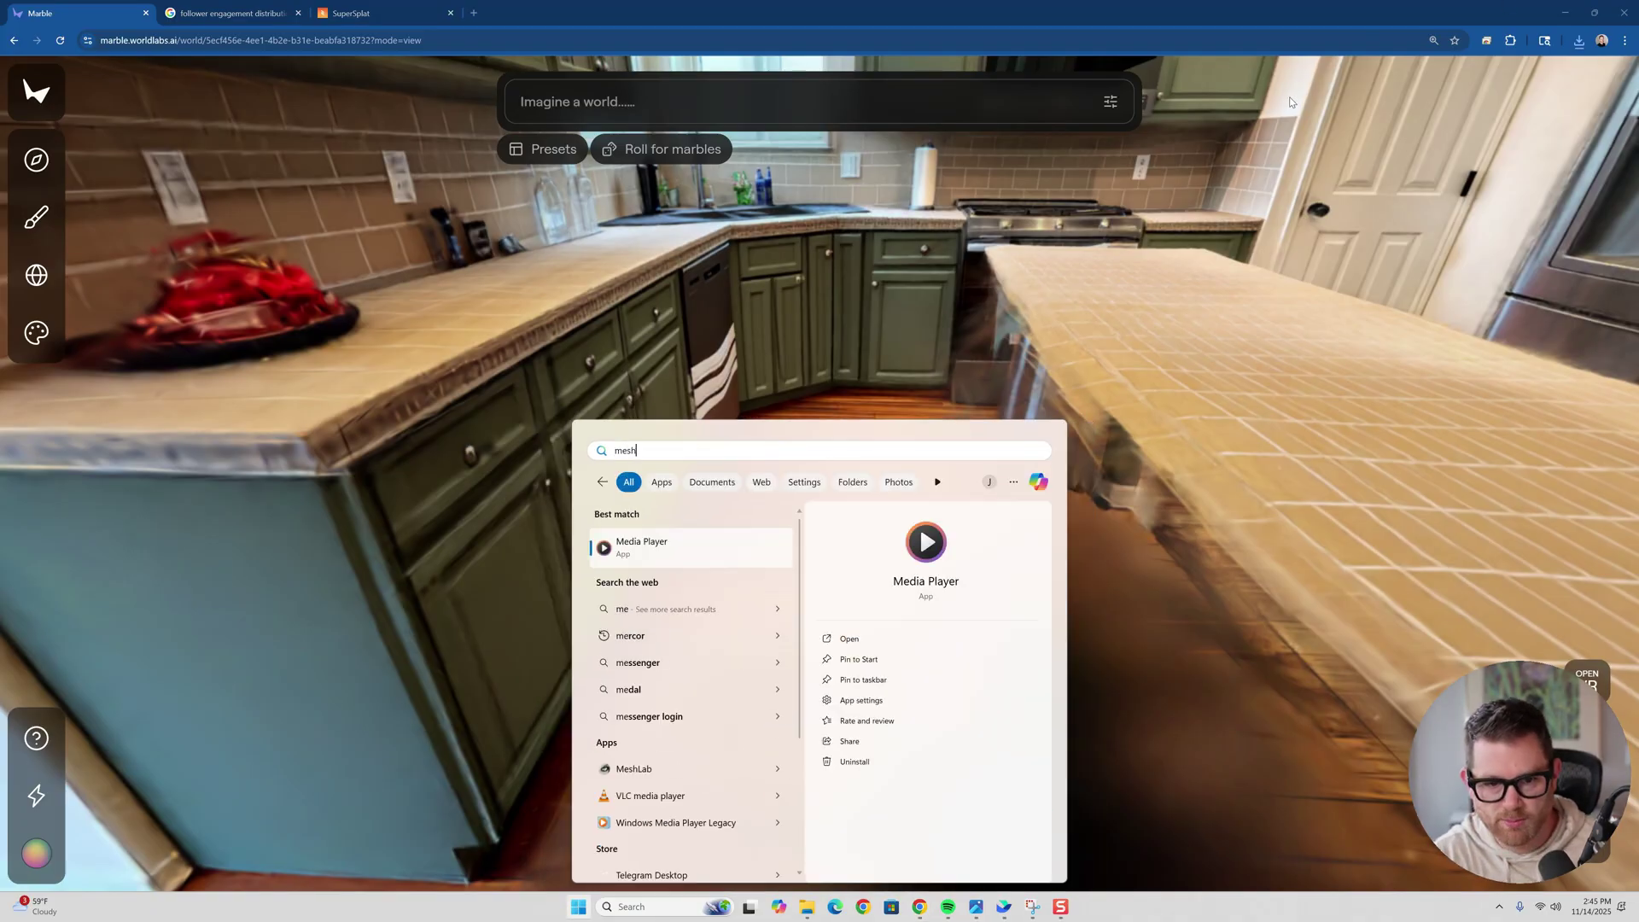
key("Return")
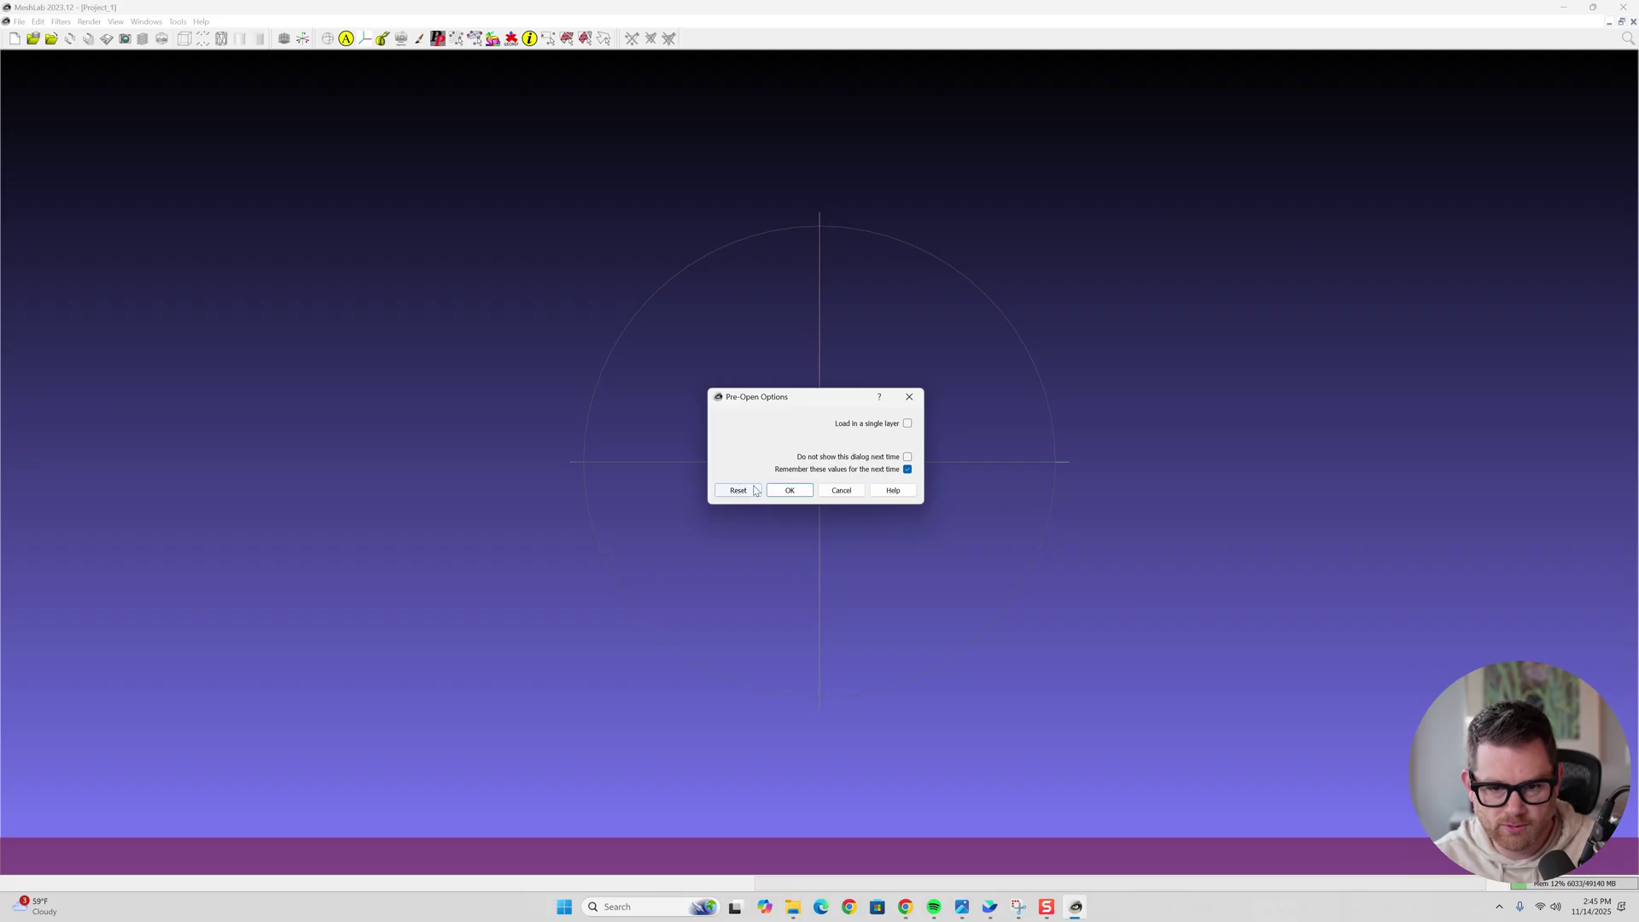
left_click(735, 490)
Examine the collider mesh from inside the room, checking its walls, ceiling and doorway openings.
left_click_drag(804, 450, 132, 482)
scroll(605, 535, "up", 3)
scroll(609, 536, "down", 14)
scroll(611, 539, "down", 5)
left_click_drag(898, 496, 64, 457)
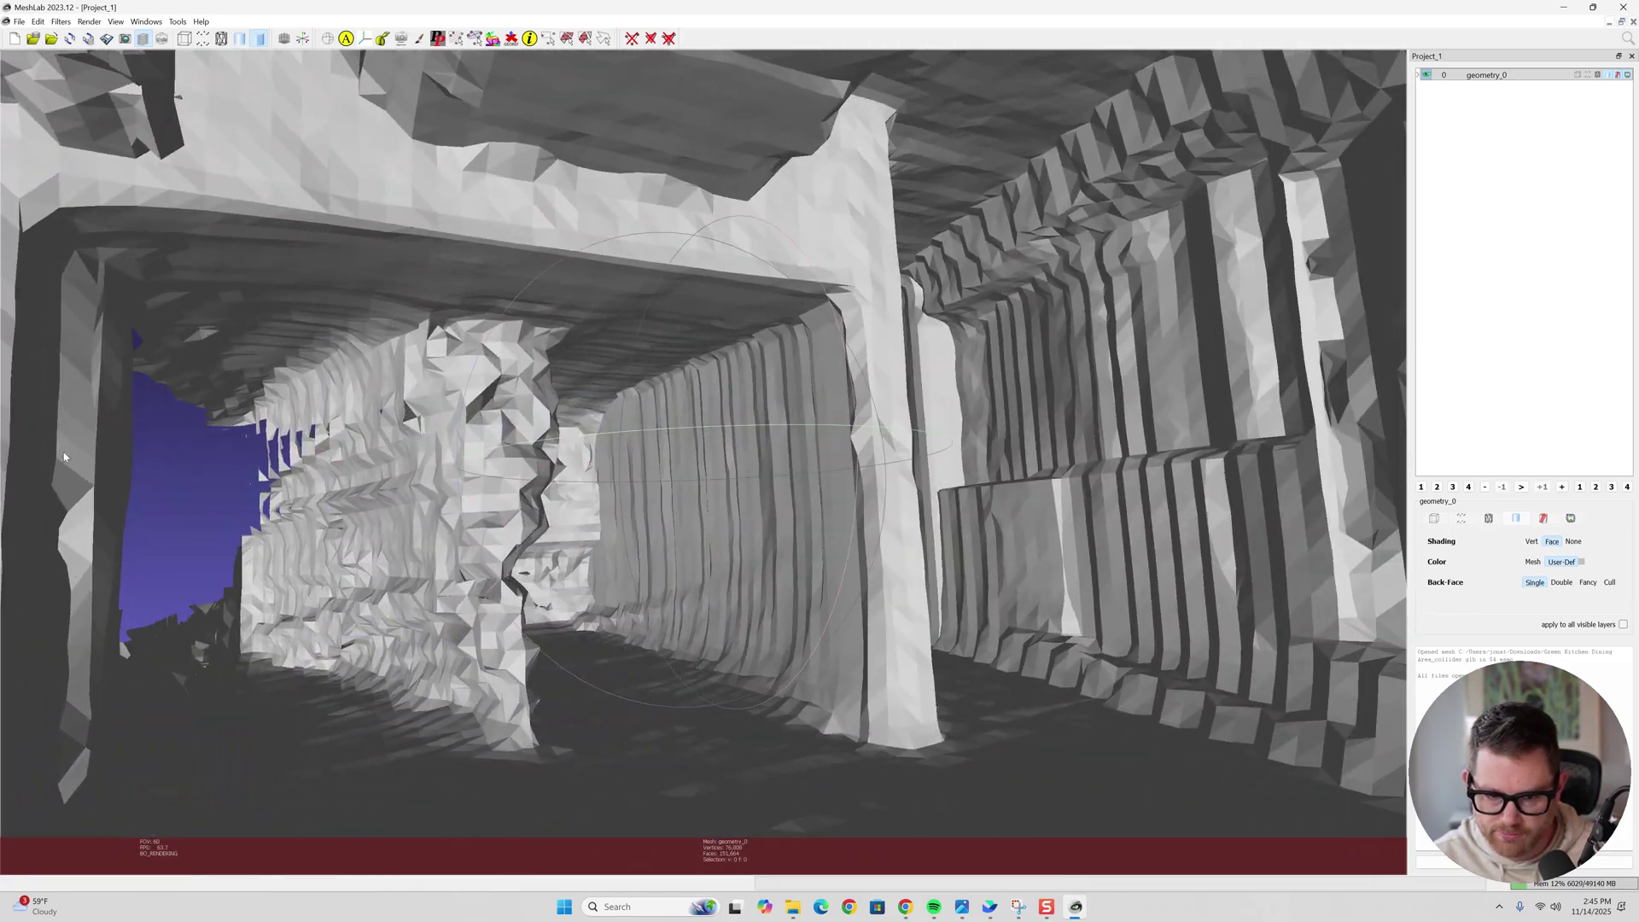
Inspect the mesh geometry of the kitchen island, counters and surrounding floor from several angles.
left_click_drag(832, 428, 365, 456)
left_click_drag(643, 322, 1008, 326)
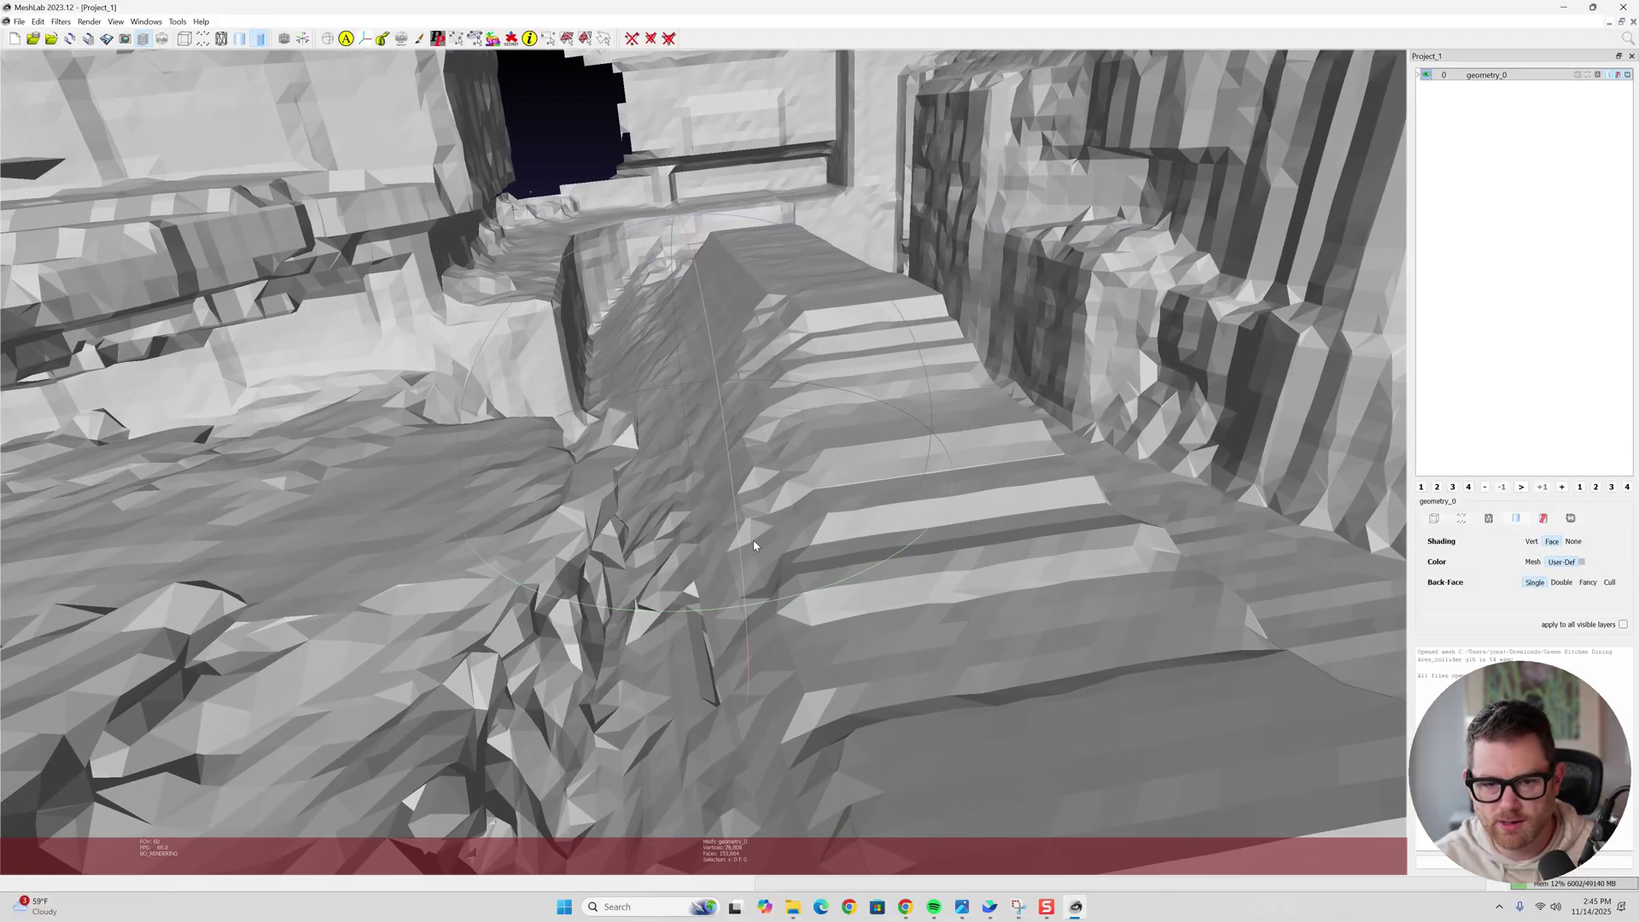
left_click_drag(745, 553, 412, 302)
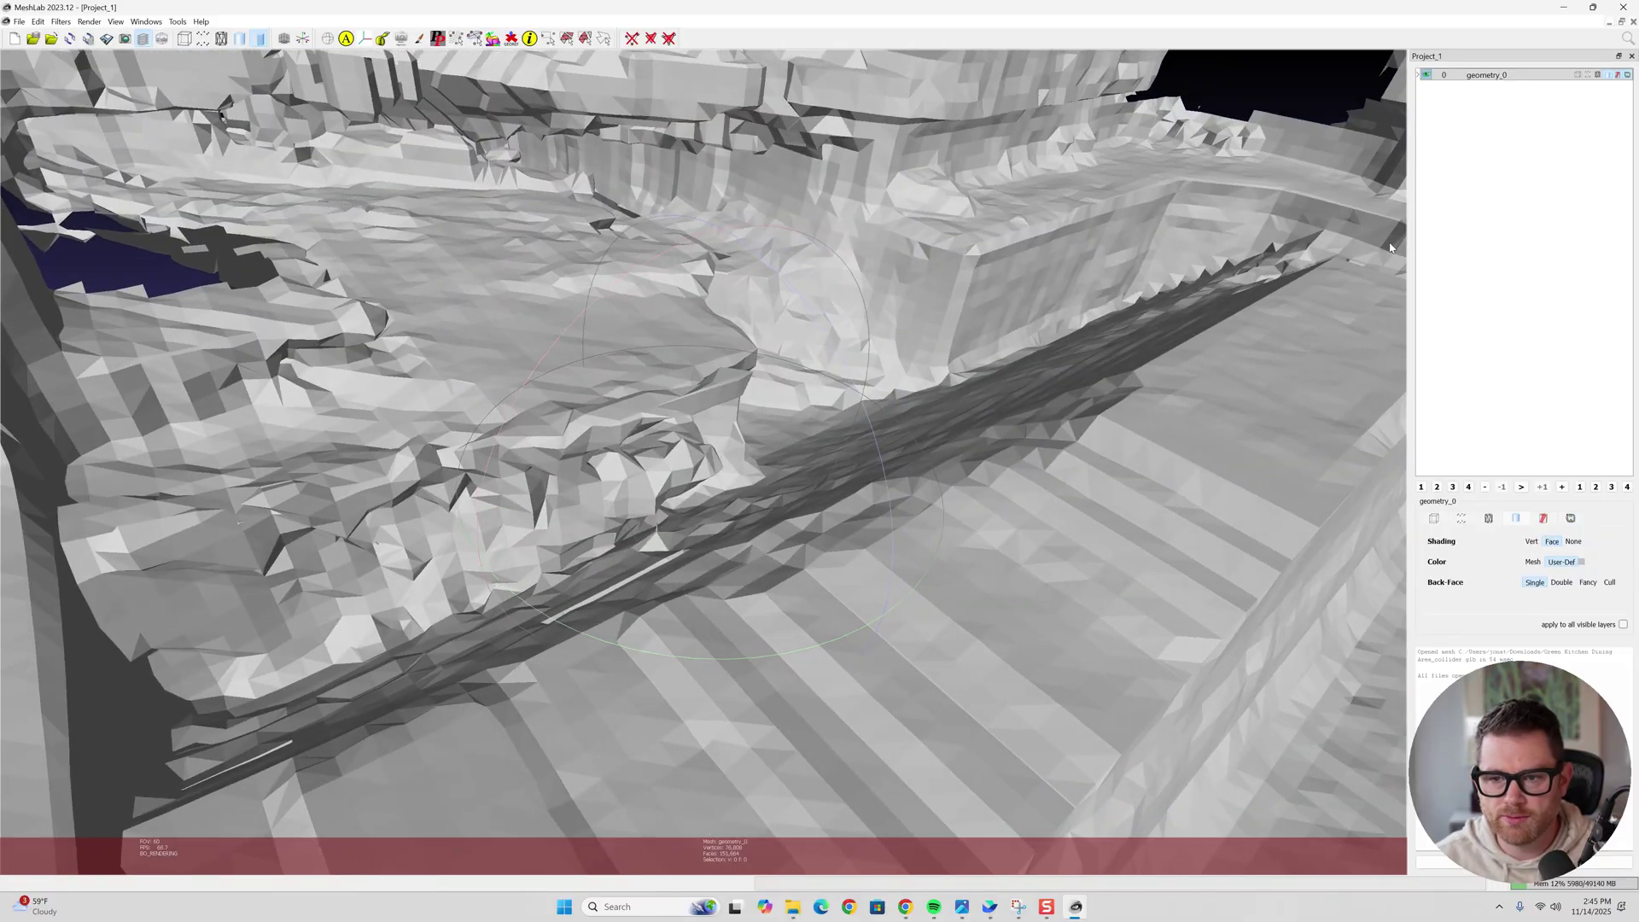
left_click_drag(1390, 248, 487, 542)
left_click_drag(1099, 507, 1354, 561)
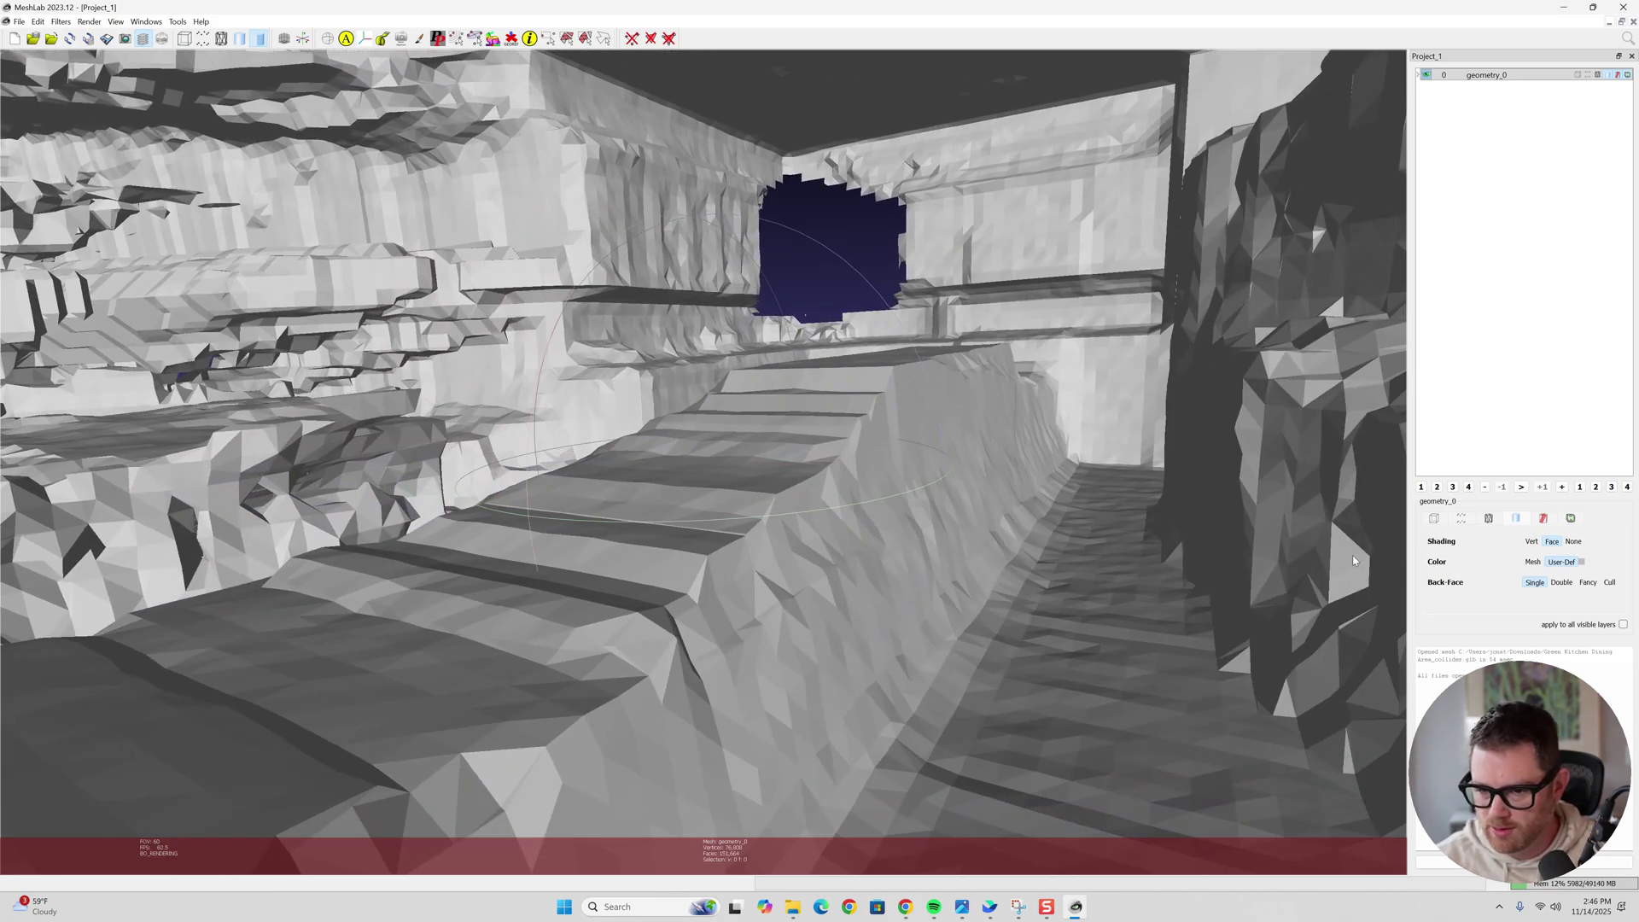